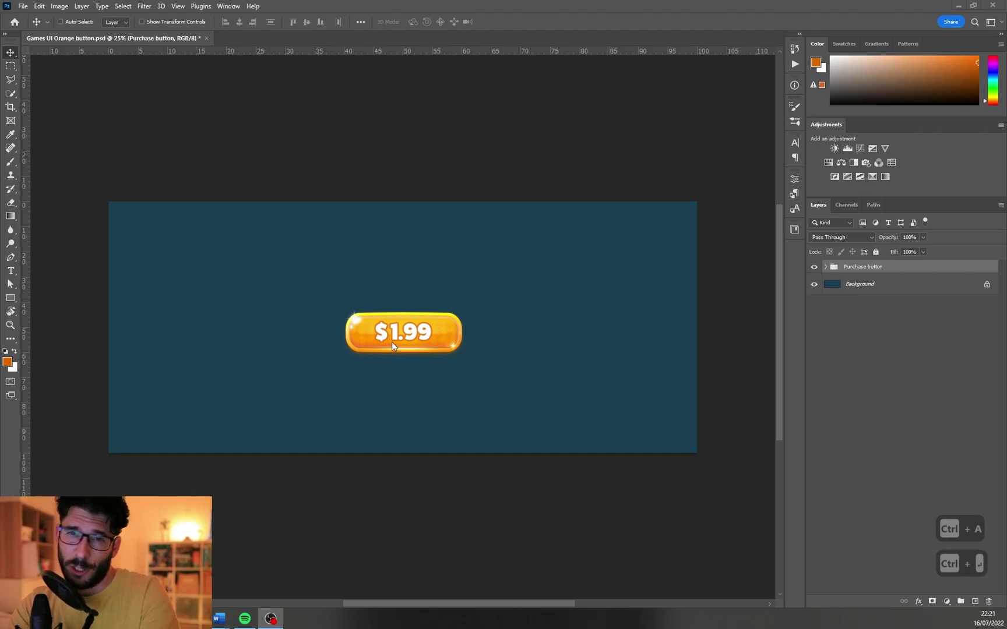
Shift the $1.99 Purchase button lower, Alt-drag a copy above it, and relabel the copy with a centred '<'
left_click_drag(392, 343, 387, 424)
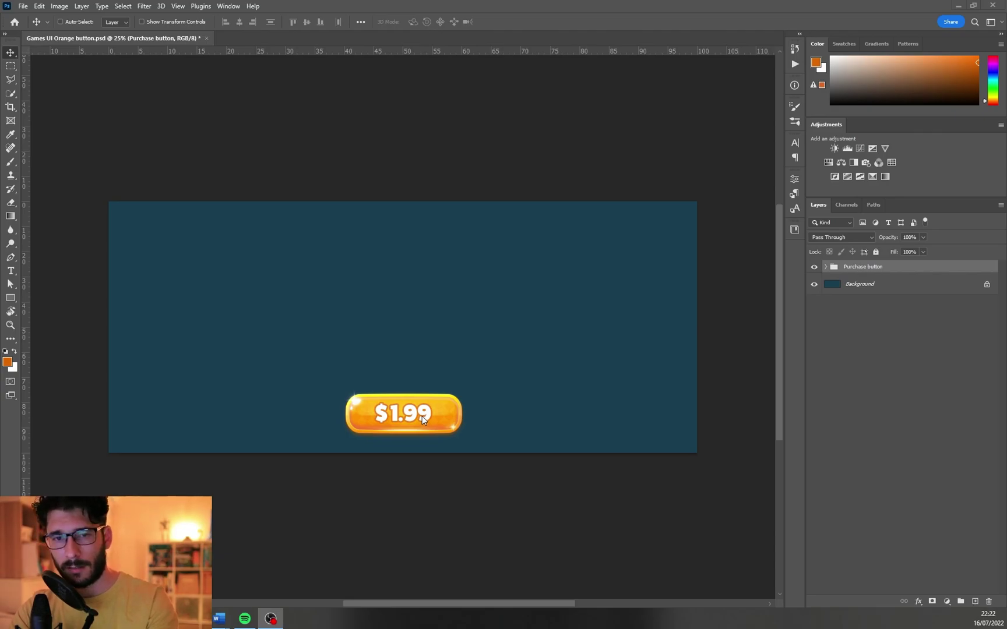
left_click_drag(422, 416, 436, 351)
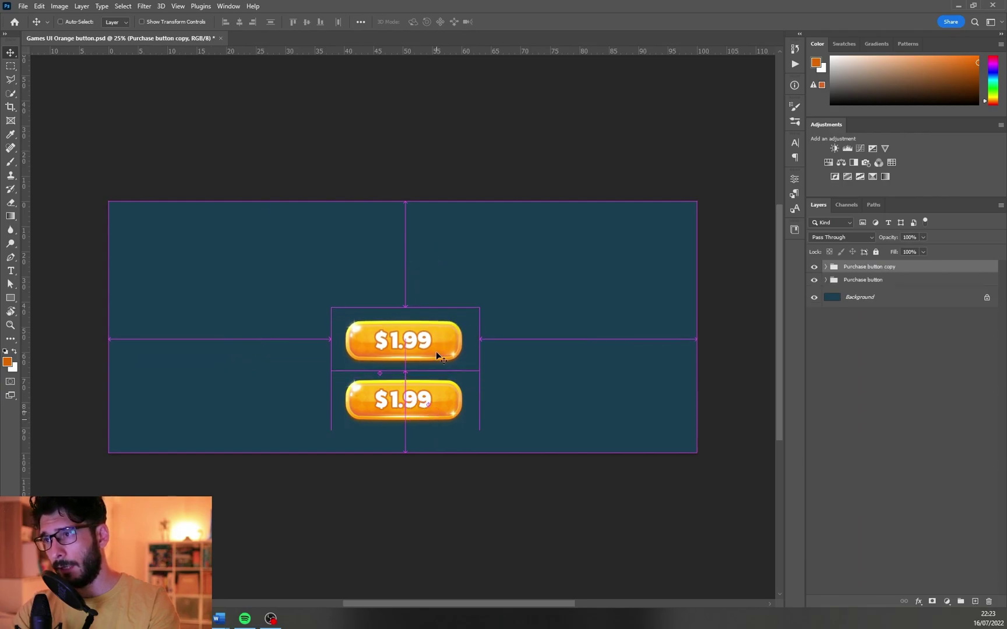
double_click(421, 341)
key("ctrl+a")
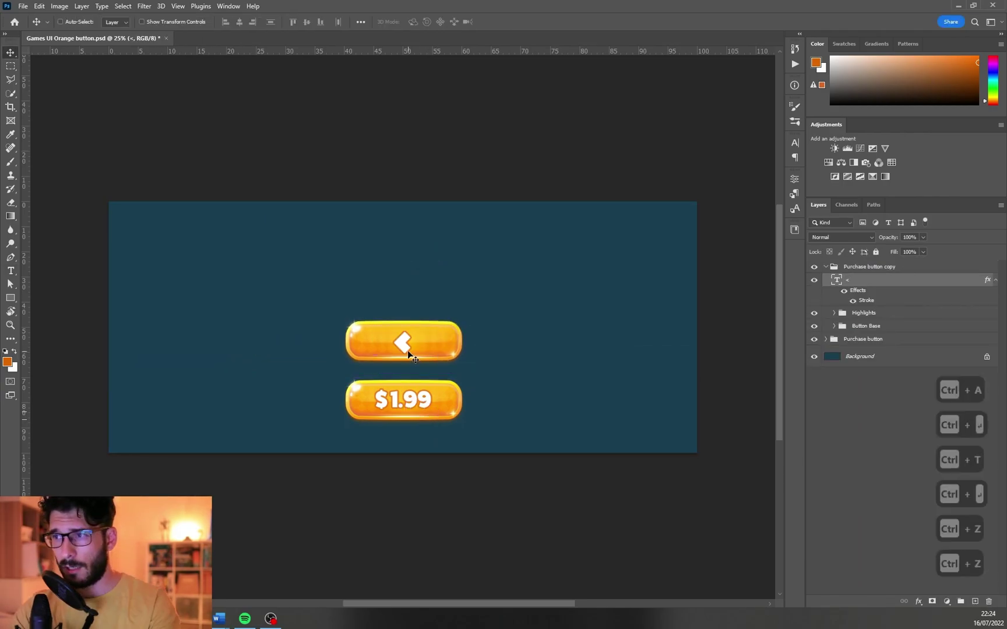
left_click_drag(407, 350, 409, 347)
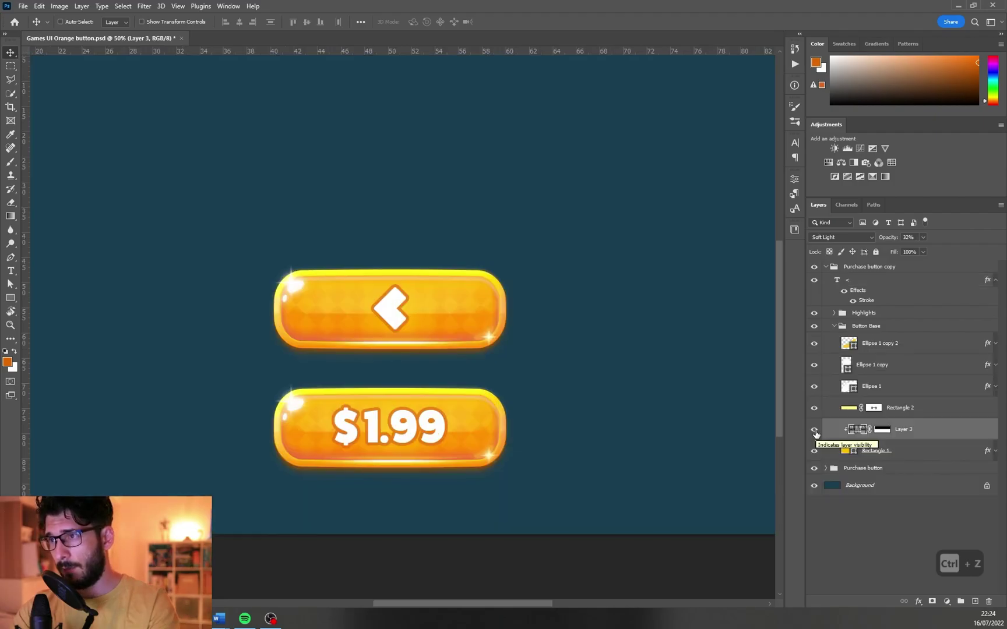
Hide the copy's diamond texture and corner sparkle highlight, and review the ellipse drop shadow effects
left_click(815, 430)
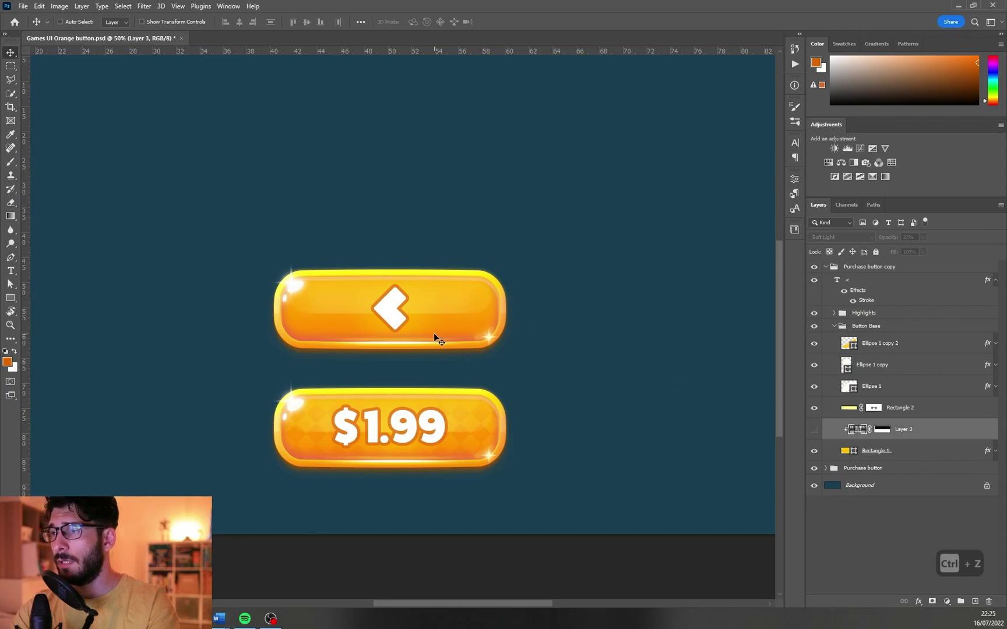
left_click(488, 337, "ctrl")
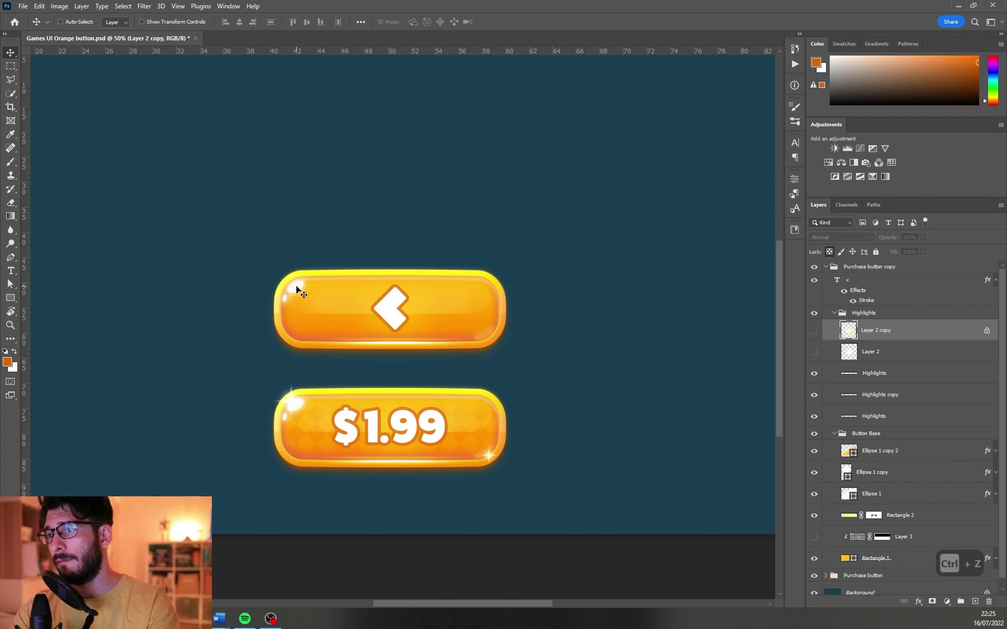
left_click(958, 494)
left_click(992, 493)
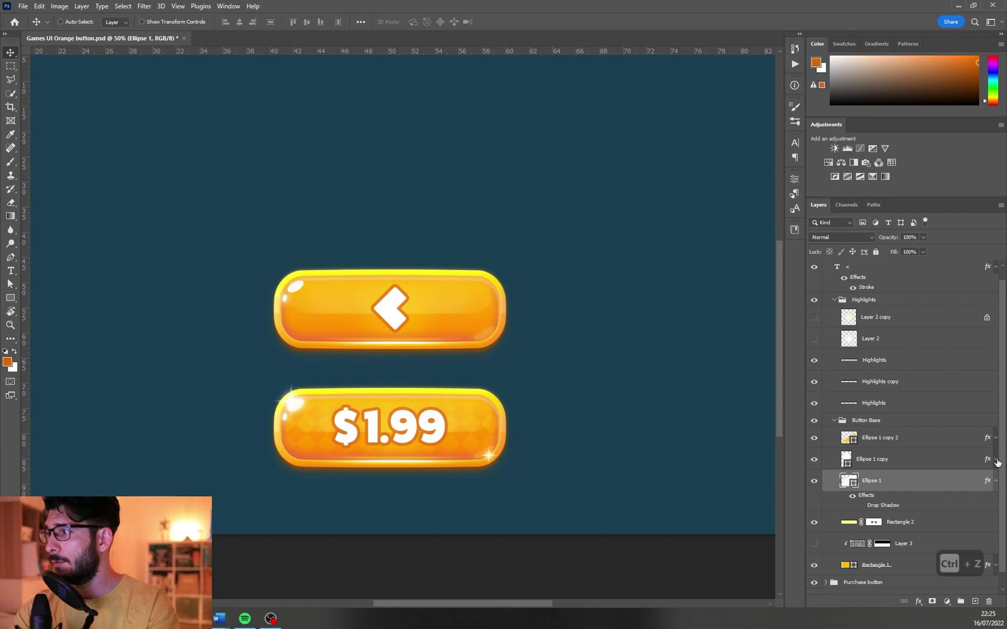
left_click(996, 460)
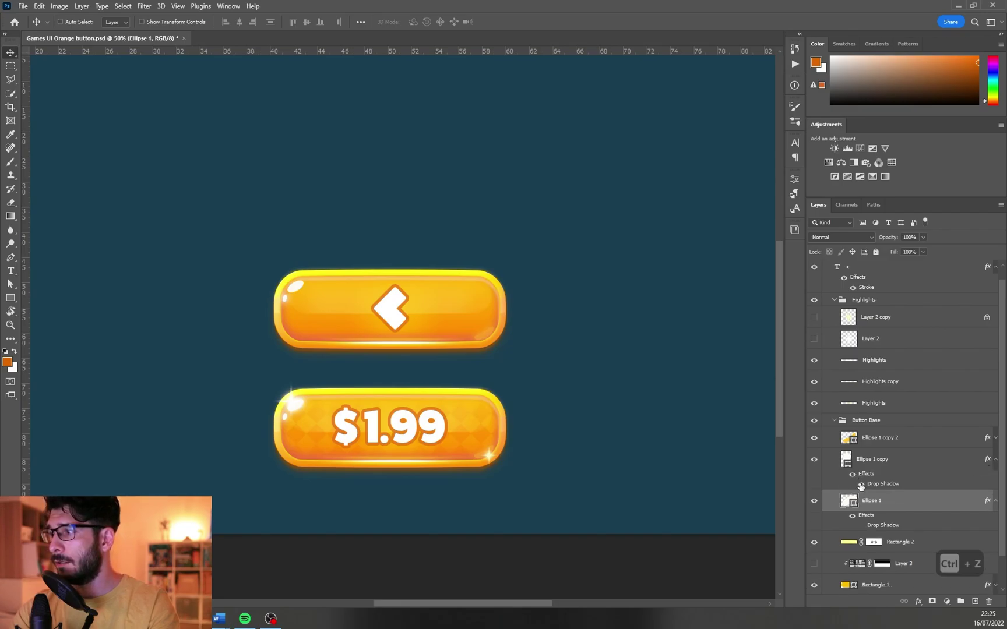
key("ctrl+shift+z")
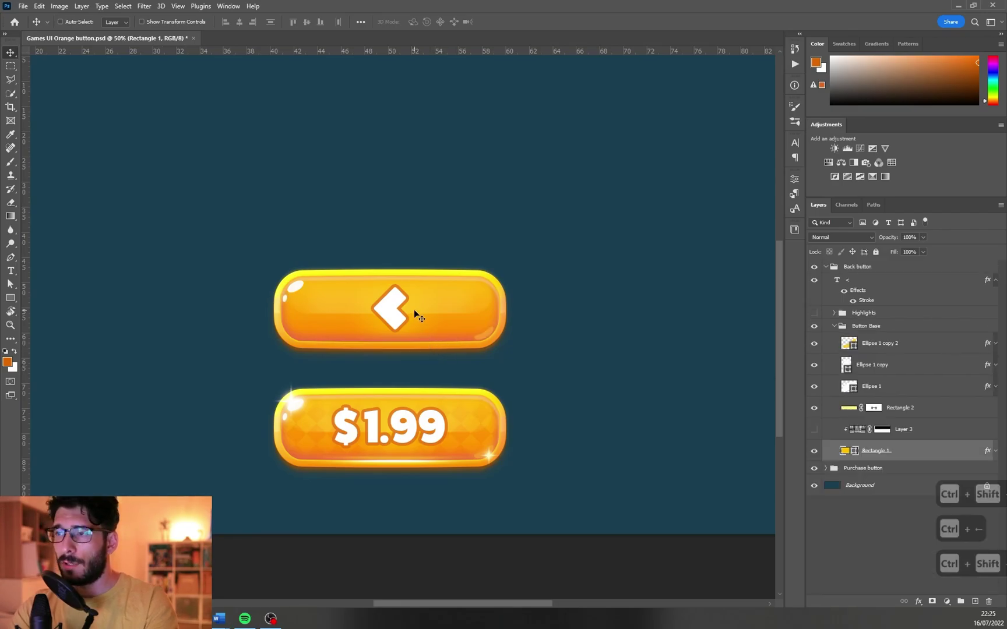
key("ctrl+t")
key("ctrl+t")
key("ctrl+t")
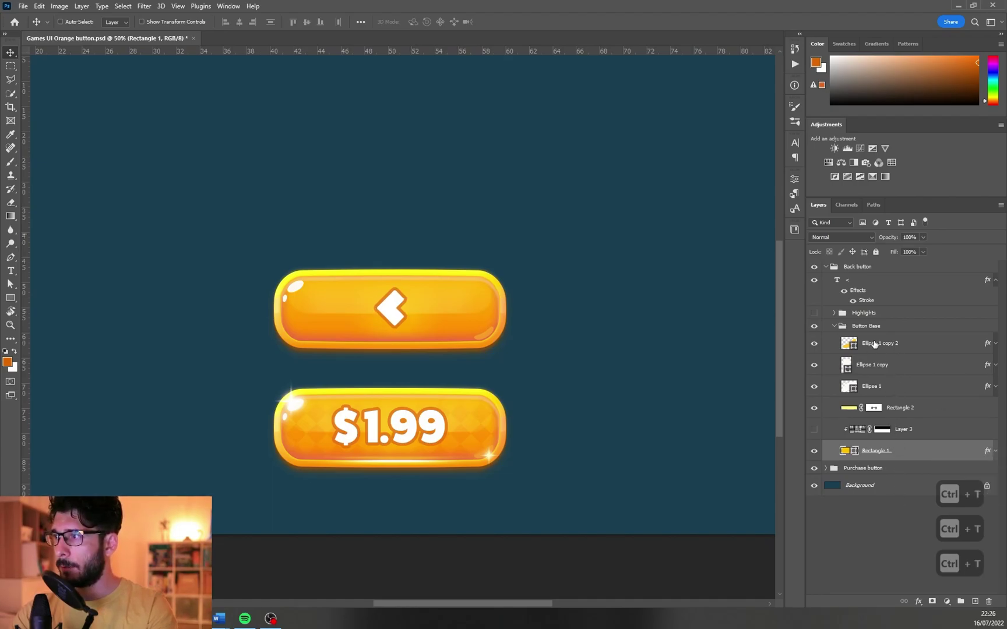
Select the Button Base group and try squeezing it to about 36% width, then cancel
left_click(855, 327)
left_click(814, 327)
left_click(814, 327)
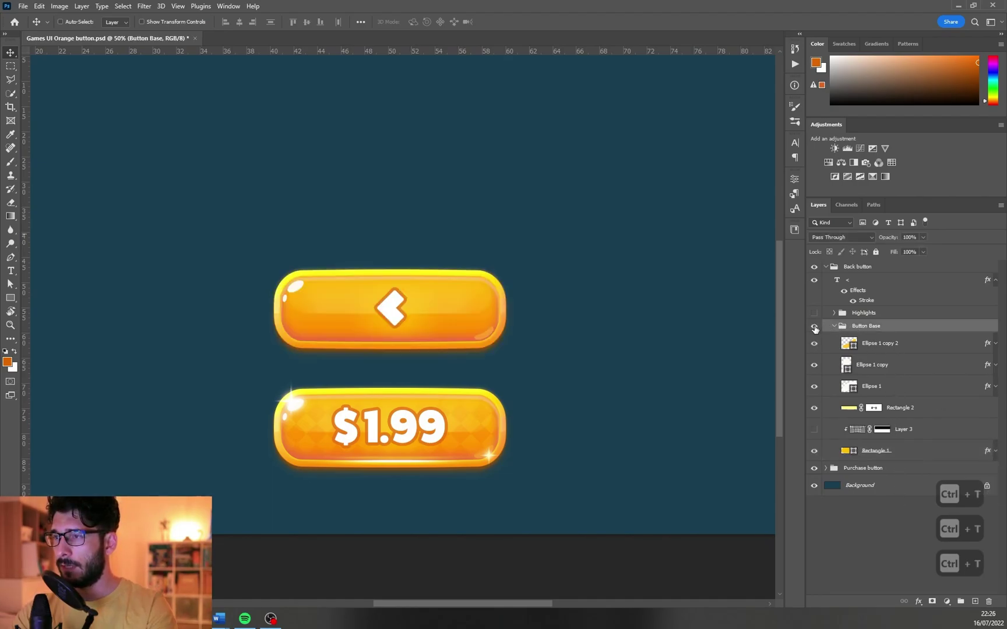
key("ctrl")
key("ctrl+t")
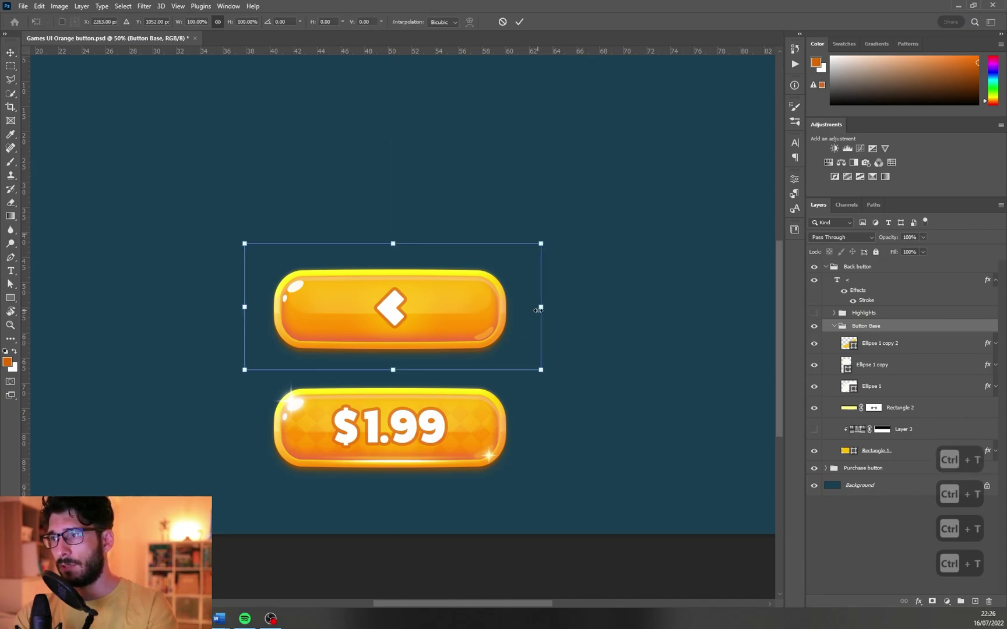
left_click_drag(540, 308, 441, 316)
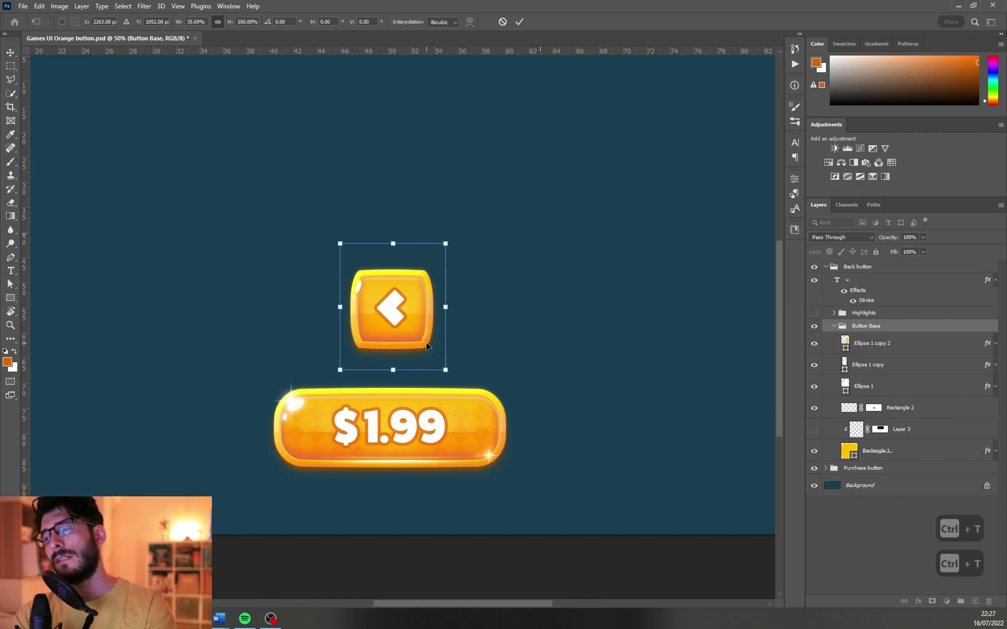
key("Escape")
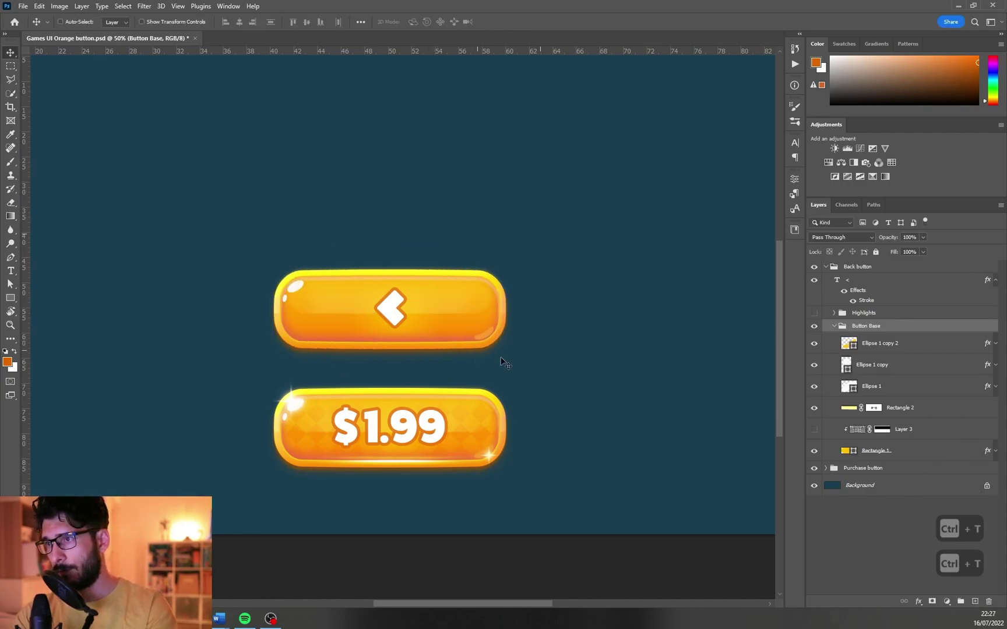
Delete the unused Layer 3 texture and select the ellipse layers with Rectangle 1
left_click(888, 349)
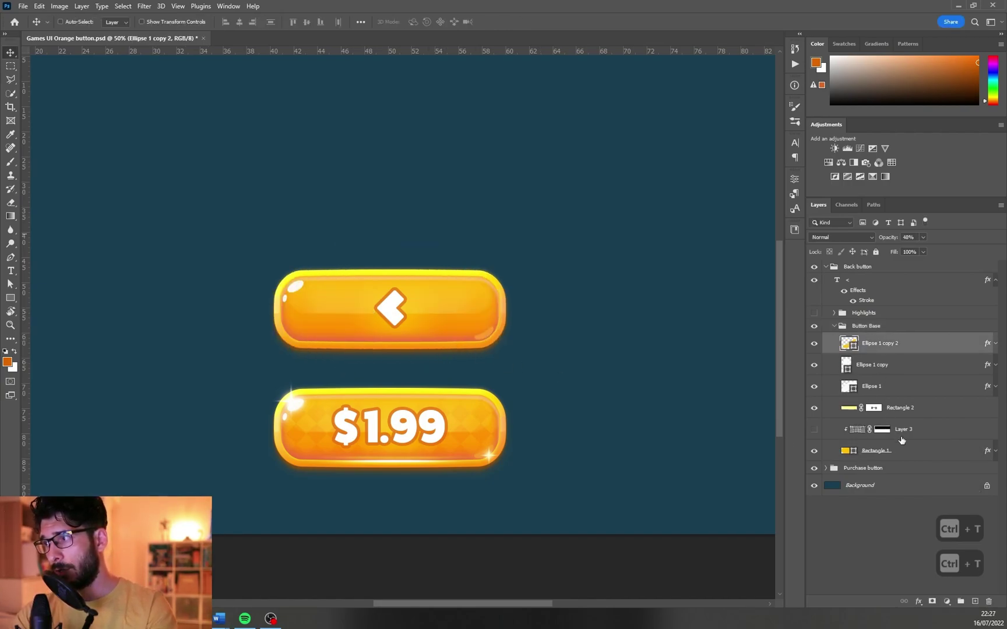
left_click(917, 454, "shift")
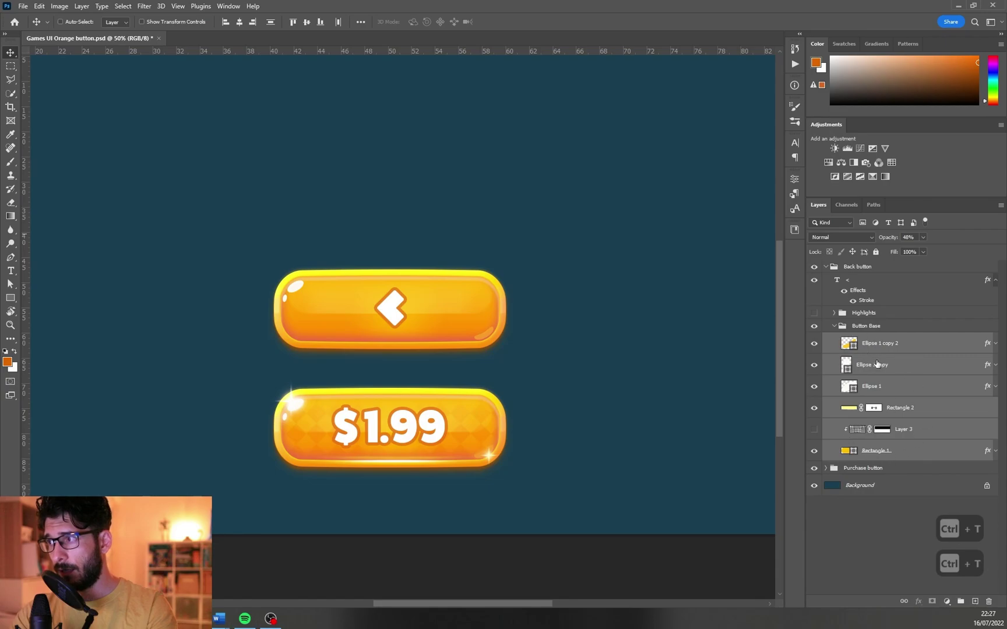
left_click(910, 431)
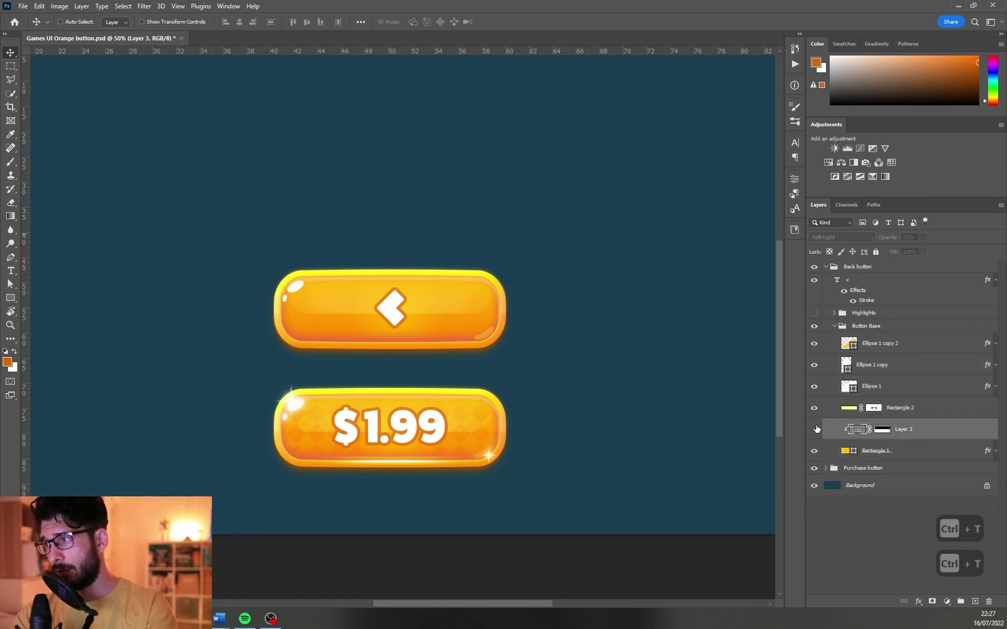
key("Delete")
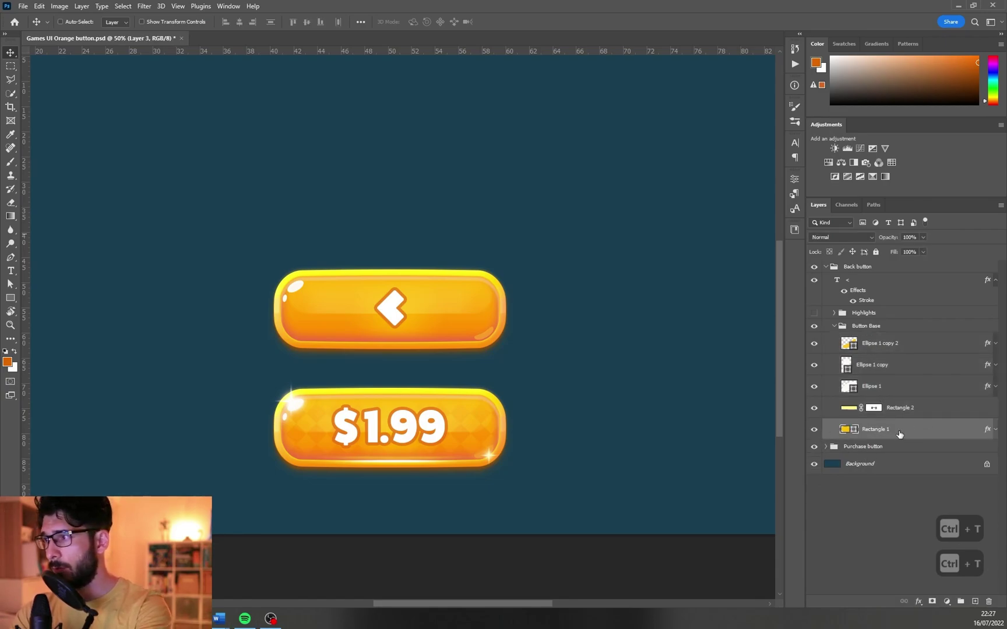
key("ctrl+z")
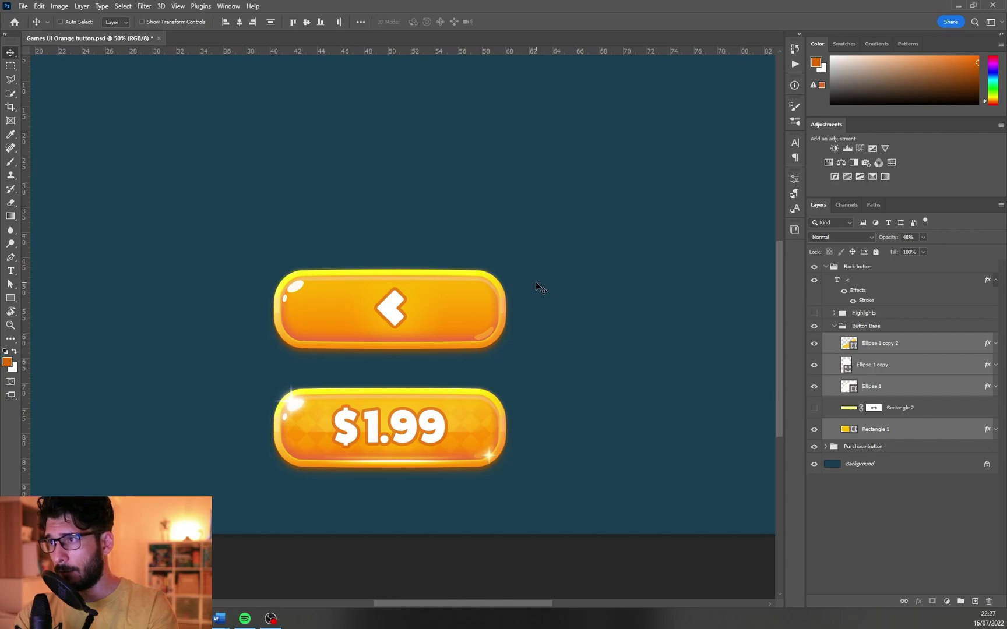
Narrow the back button to a compact rounded shape by nudging its left and right anchors inward
left_click(11, 285)
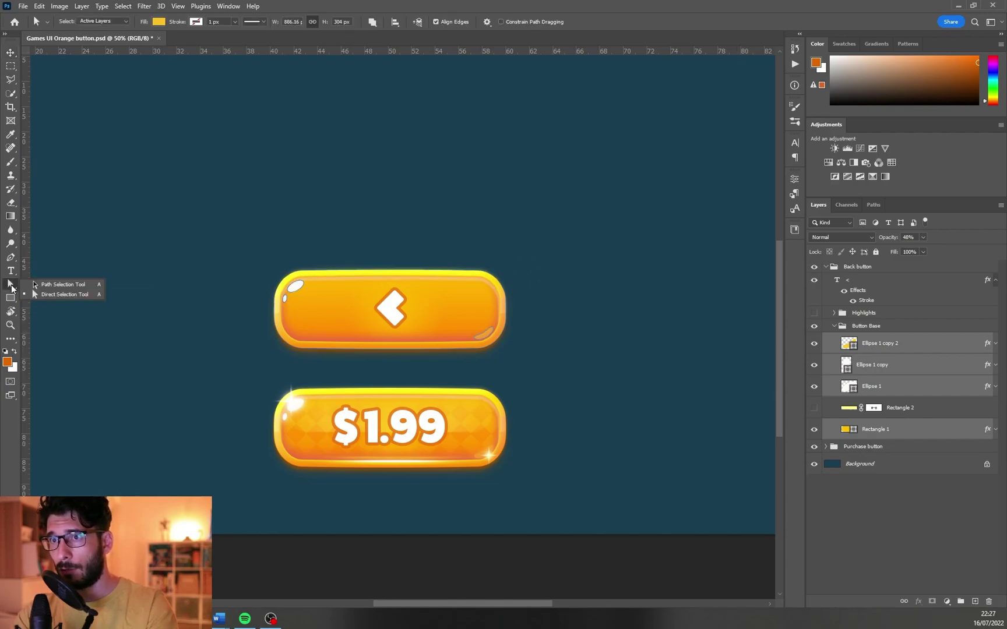
left_click_drag(548, 236, 438, 368)
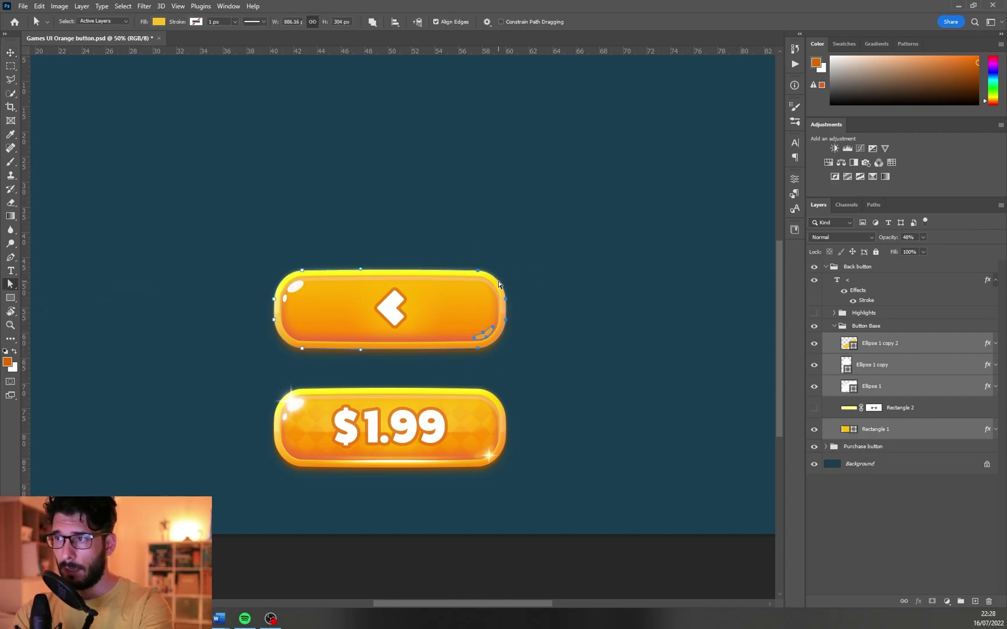
key("shift+Left")
key("shift+Left")
key("shift+Left")
key("shift+Left")
key("shift+Left")
key("shift+Left")
key("shift+Left")
key("shift+Left")
key("shift+Left")
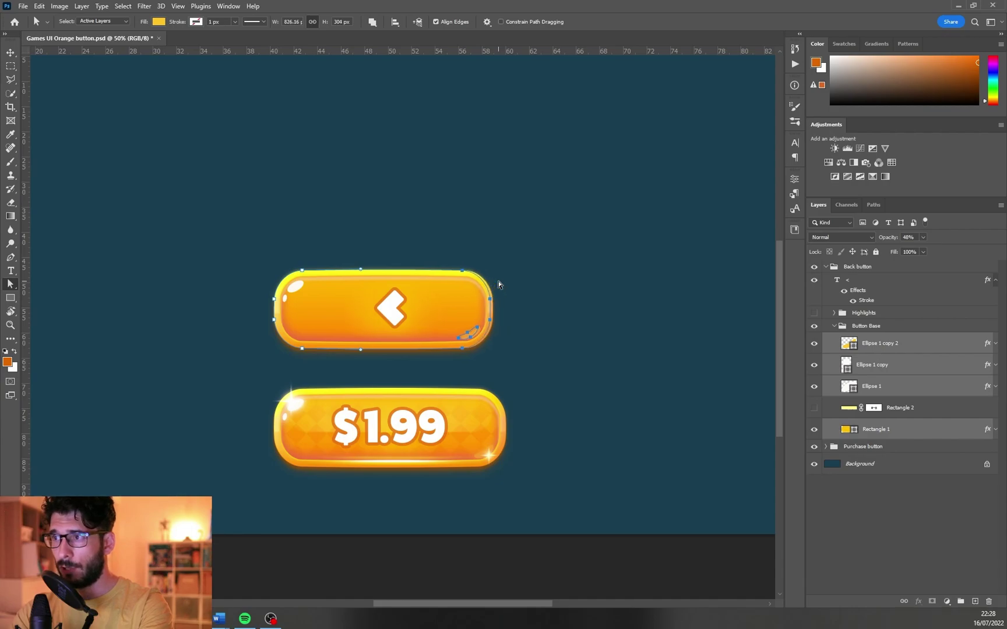
key("shift+Left")
key("shift+Left")
key("shift+Left")
key("shift+Left")
key("shift+Left")
key("shift+Left")
key("shift+Left")
key("shift+Left")
key("shift+Left")
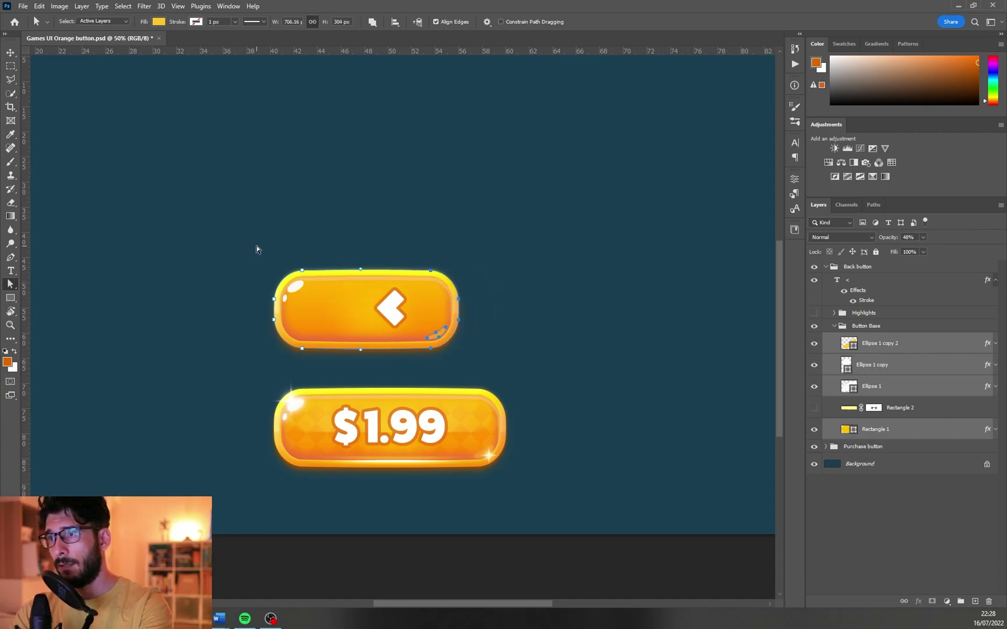
left_click_drag(257, 252, 326, 359)
key("shift+Right")
key("shift+Right")
key("shift+Right")
key("shift+Right")
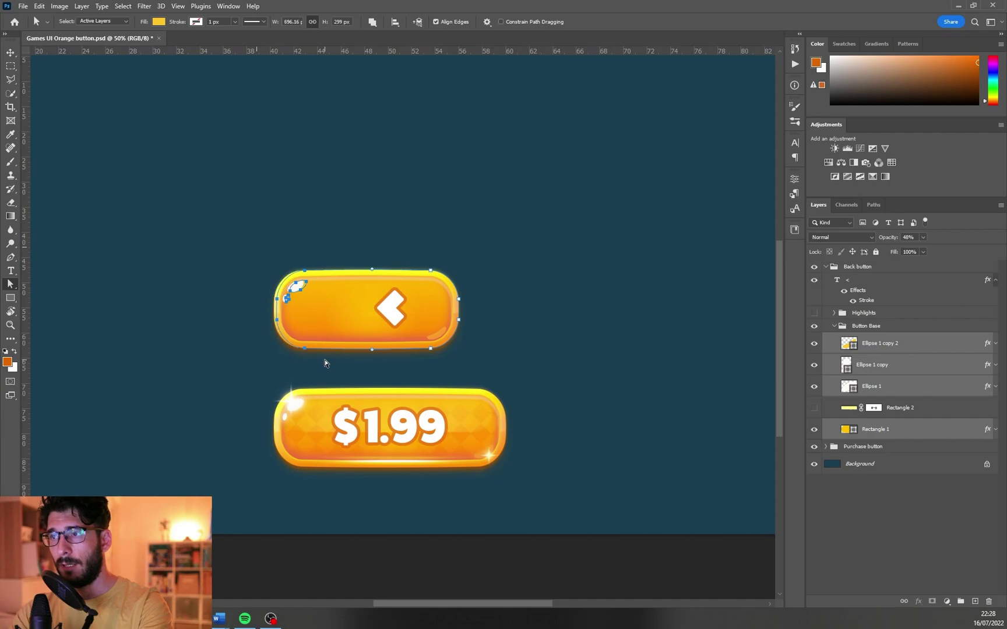
key("shift+Right")
key("shift+Right")
key("shift+Right")
key("shift+Right")
key("shift+Right")
key("shift+Right")
key("shift+Right")
key("shift+Right")
key("shift+Right")
key("shift+Right")
key("shift+Right")
key("shift+Right")
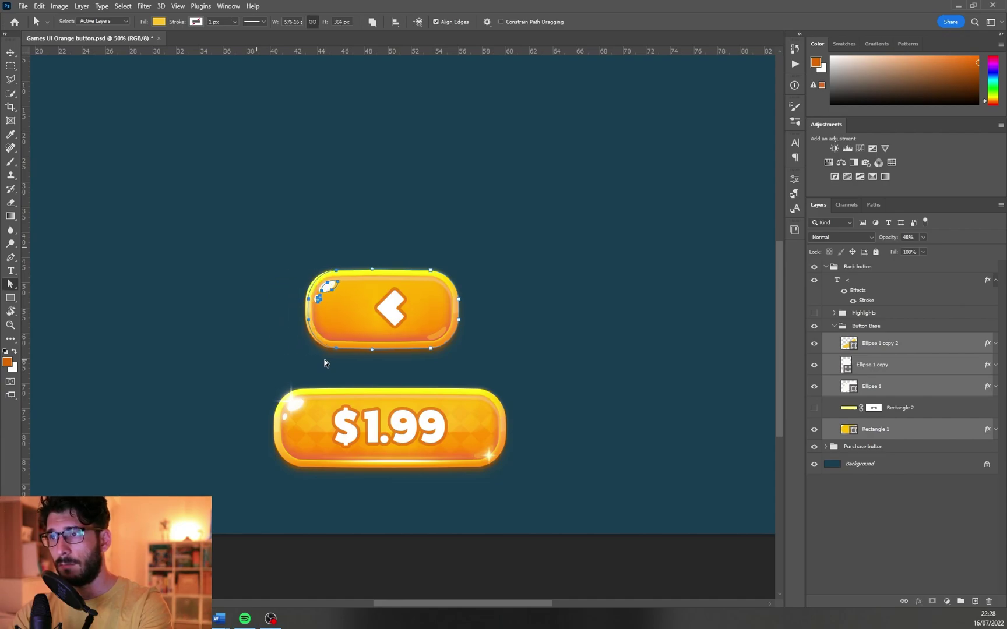
key("shift+Right")
key("shift+Right")
key("shift+Right")
key("shift+Right")
key("shift+Right")
key("shift+Right")
key("shift+Right")
key("shift+Right")
key("shift+Right")
left_click_drag(407, 254, 485, 355)
key("shift+Left")
key("shift+Left")
key("shift+Left")
key("shift+Left")
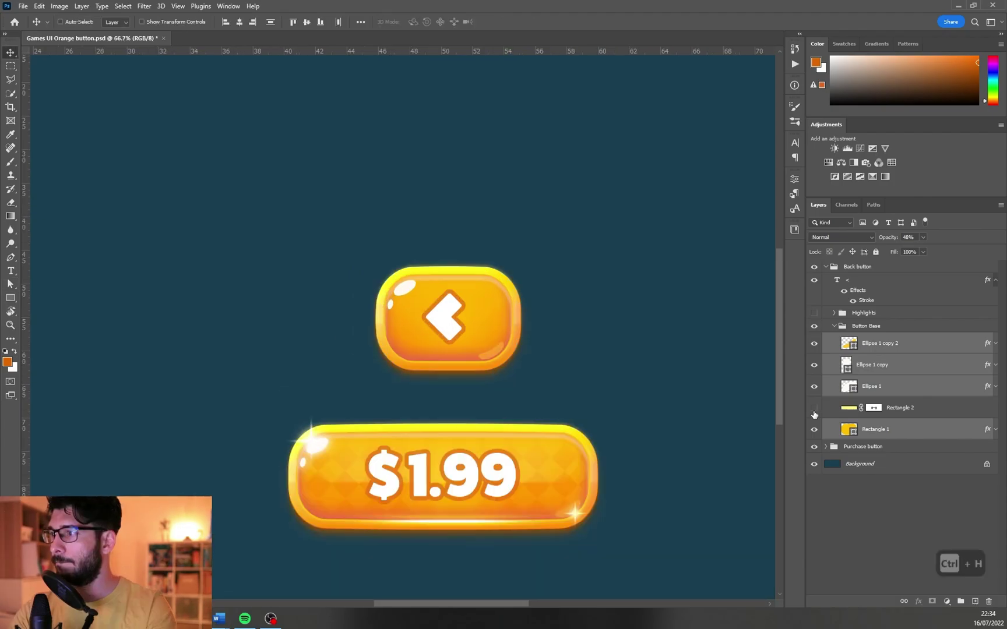
Show the Rectangle 2 glow band behind the back button, trying and undoing a narrower resize
left_click(814, 408)
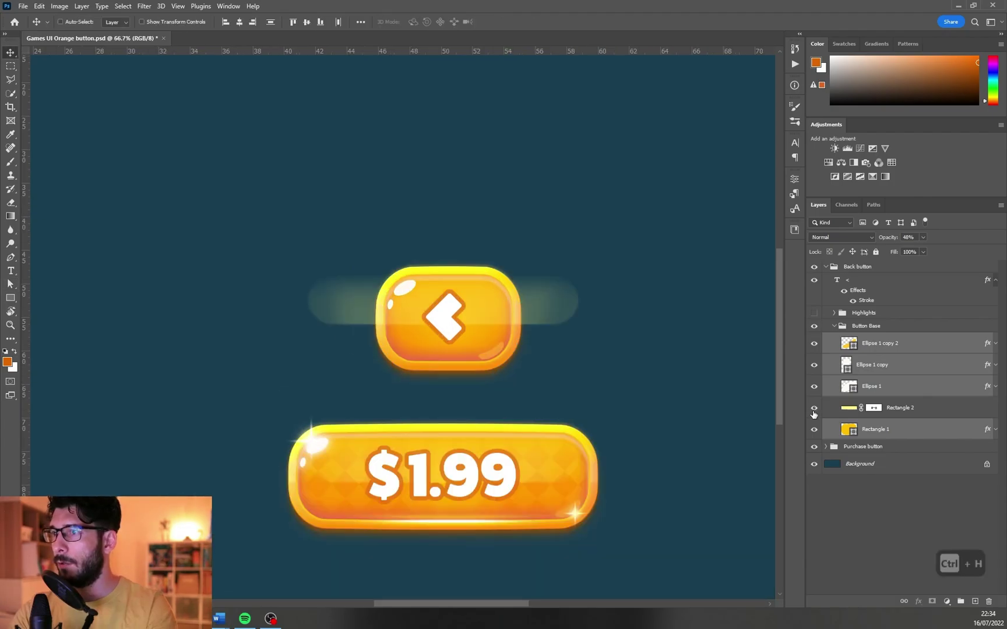
left_click(906, 408)
key("ctrl+t")
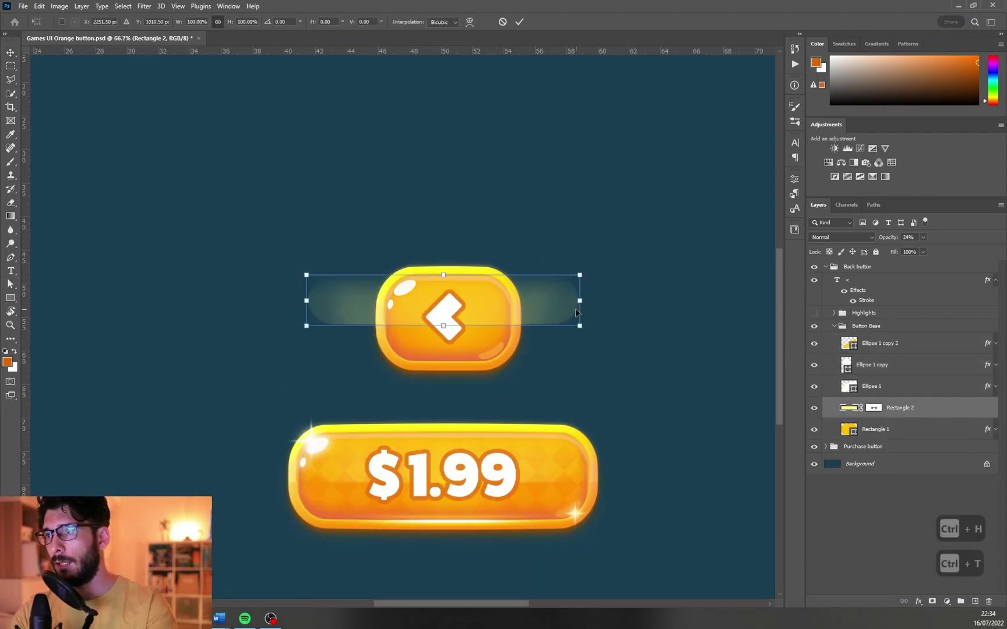
left_click_drag(573, 302, 501, 313)
key("ctrl+z")
key("ctrl+z")
key("b")
key("d")
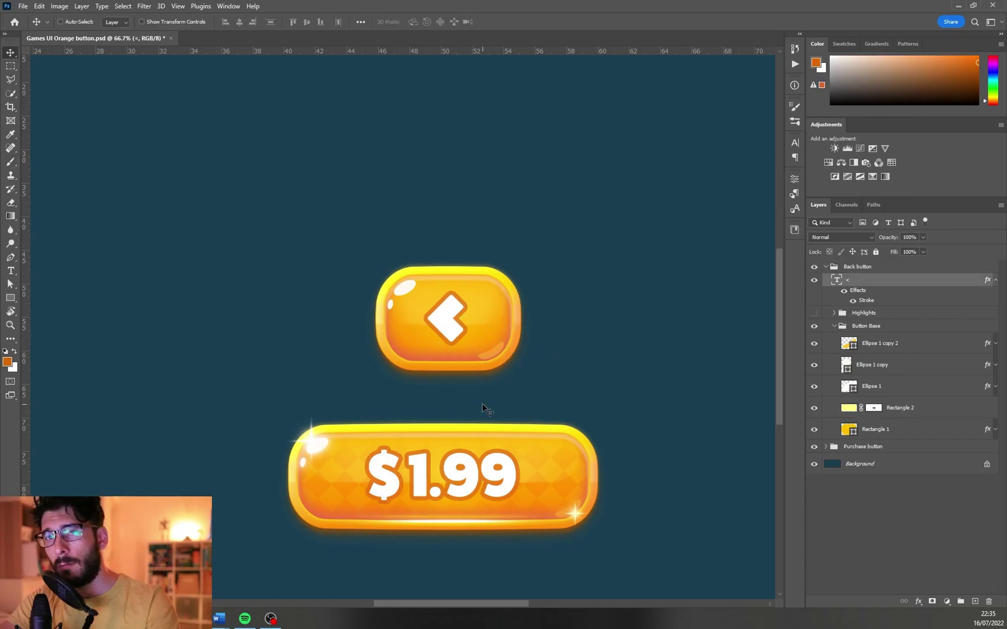
Select the '<' arrow text layer and pan the canvas to centre both buttons
left_click(449, 327, "alt")
key("v")
left_click(449, 327, "ctrl")
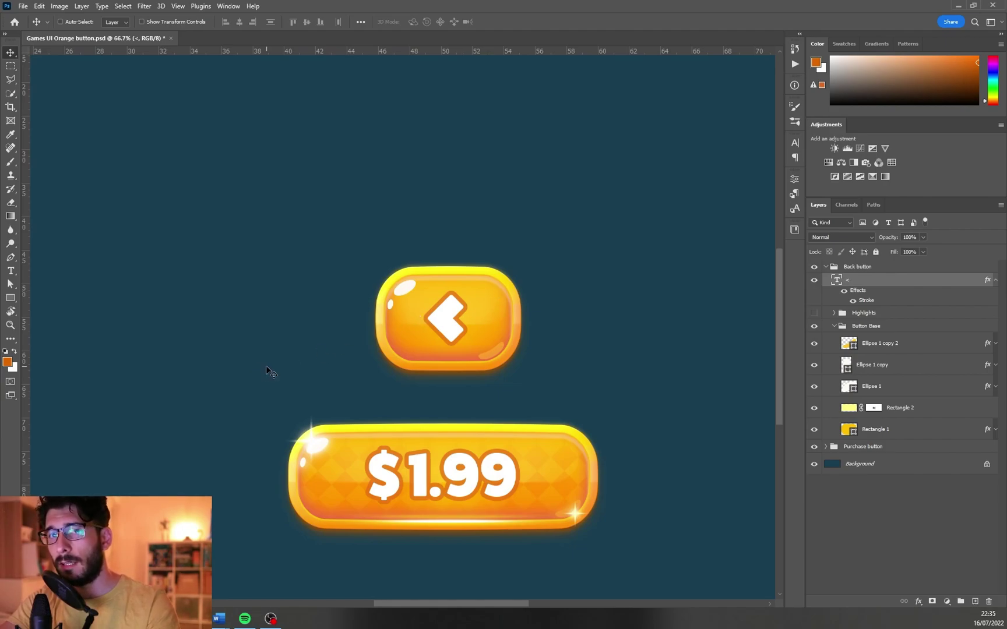
left_click_drag(546, 390, 549, 329)
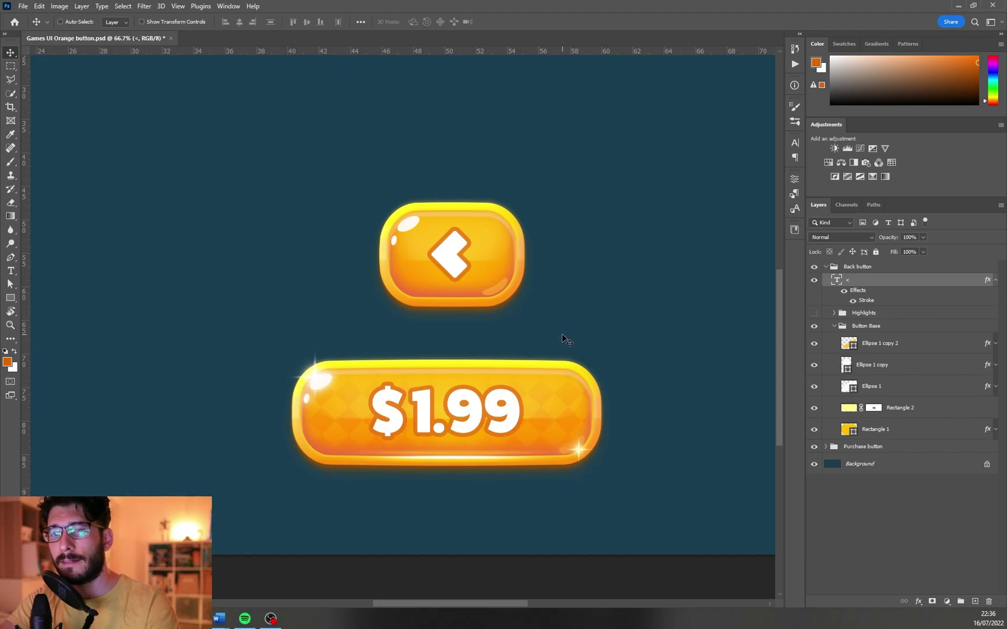
Change the back button base's fill colour from yellow to purple 7800ff
double_click(849, 430)
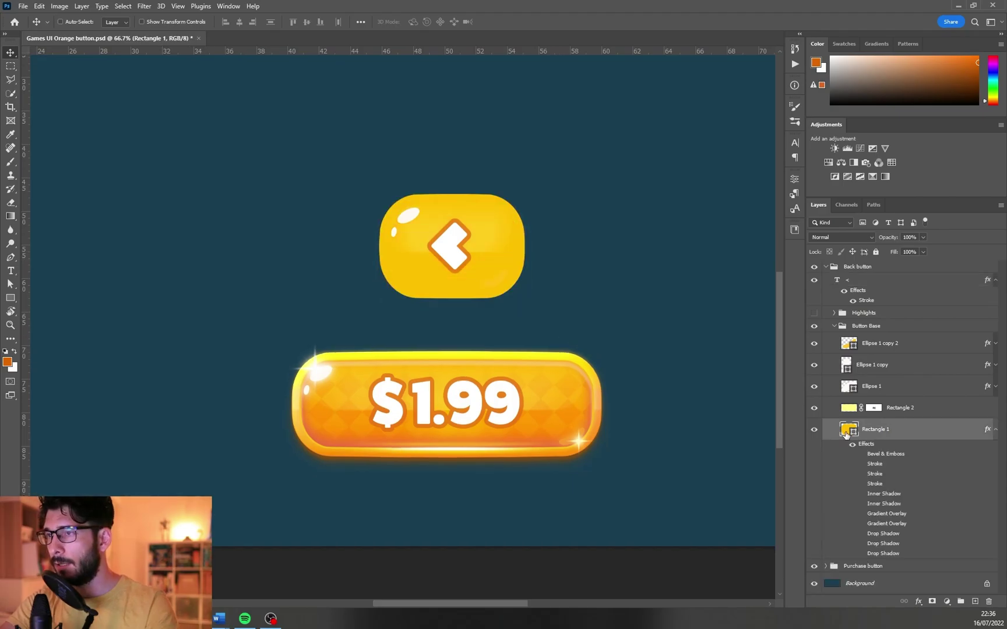
left_click_drag(850, 479, 856, 432)
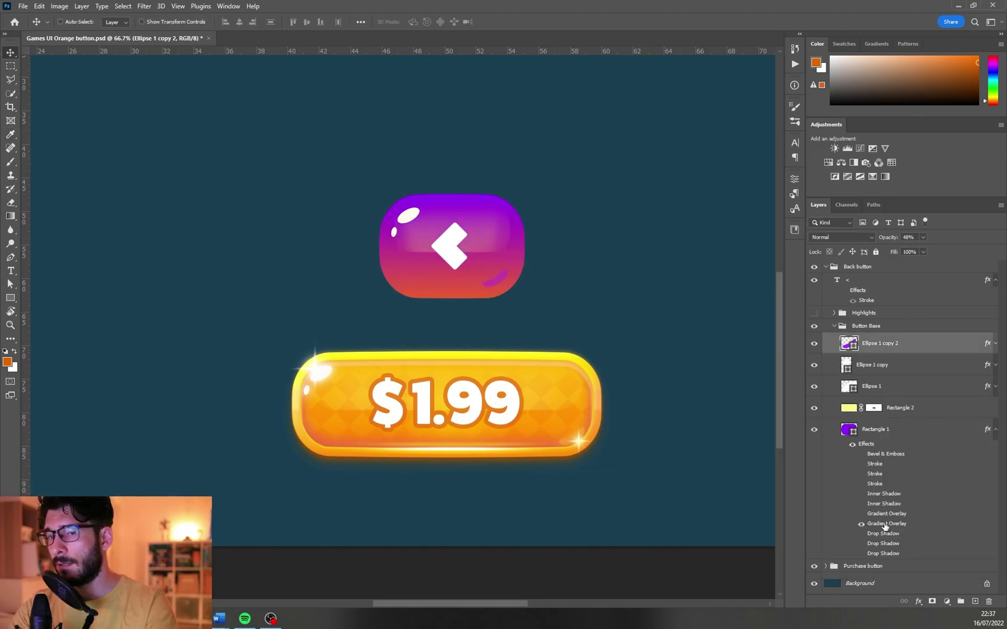
double_click(885, 524)
left_click(919, 130)
Delete the base's hidden effects, switch the rest off, and enable the second Gradient Overlay
left_click_drag(862, 454, 861, 554)
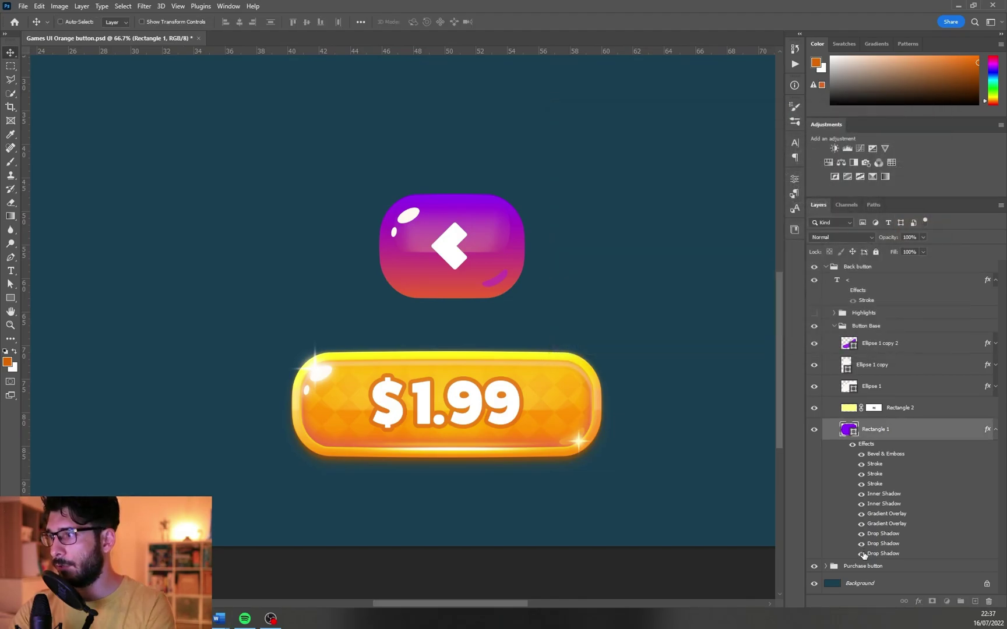
double_click(873, 445)
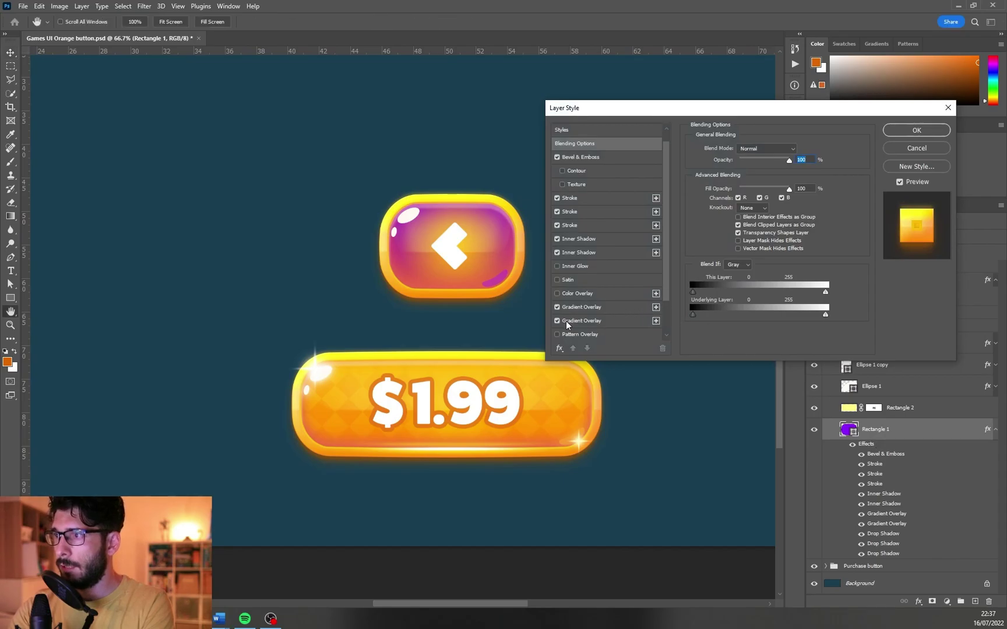
scroll(567, 325, "down", 1)
left_click(563, 350)
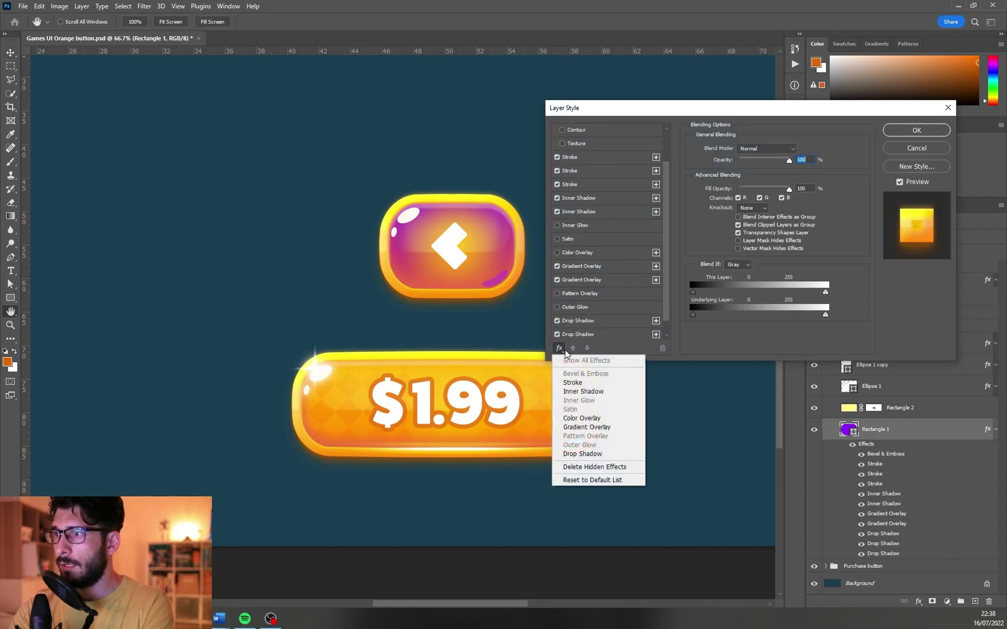
left_click(577, 468)
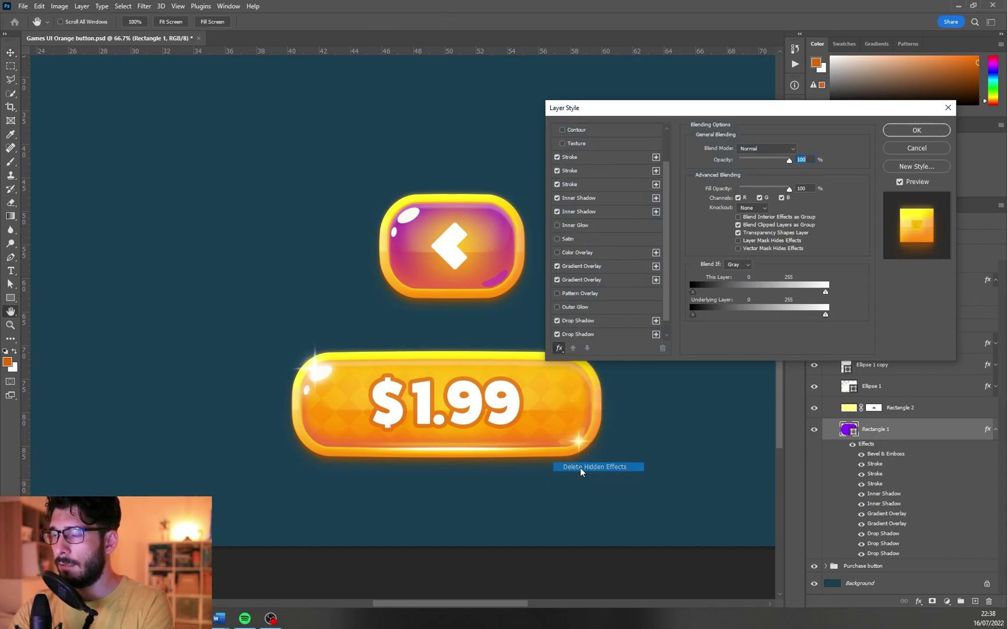
key("Return")
left_click_drag(862, 554, 863, 535)
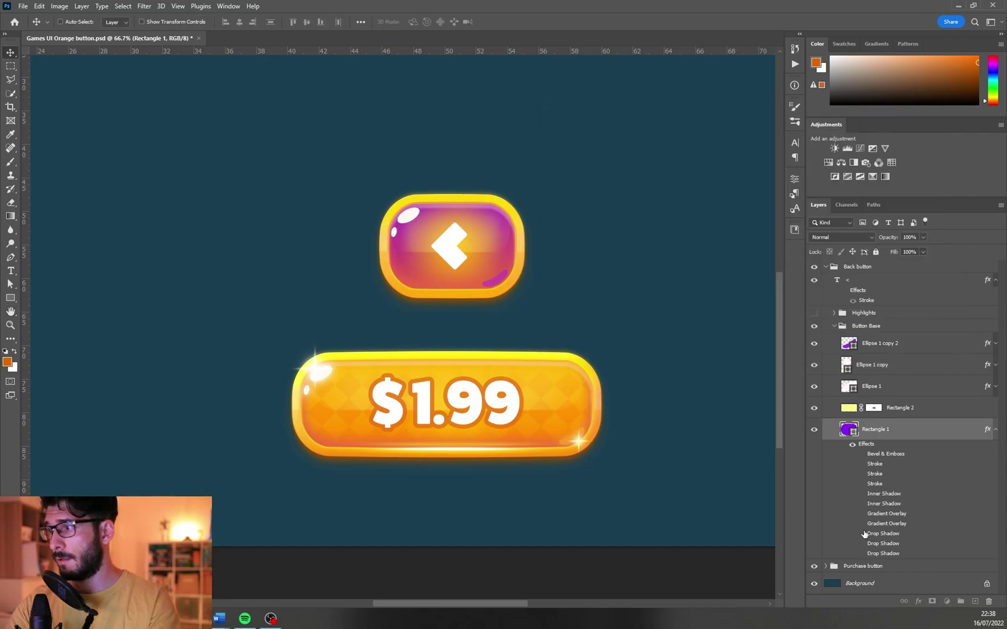
double_click(878, 526)
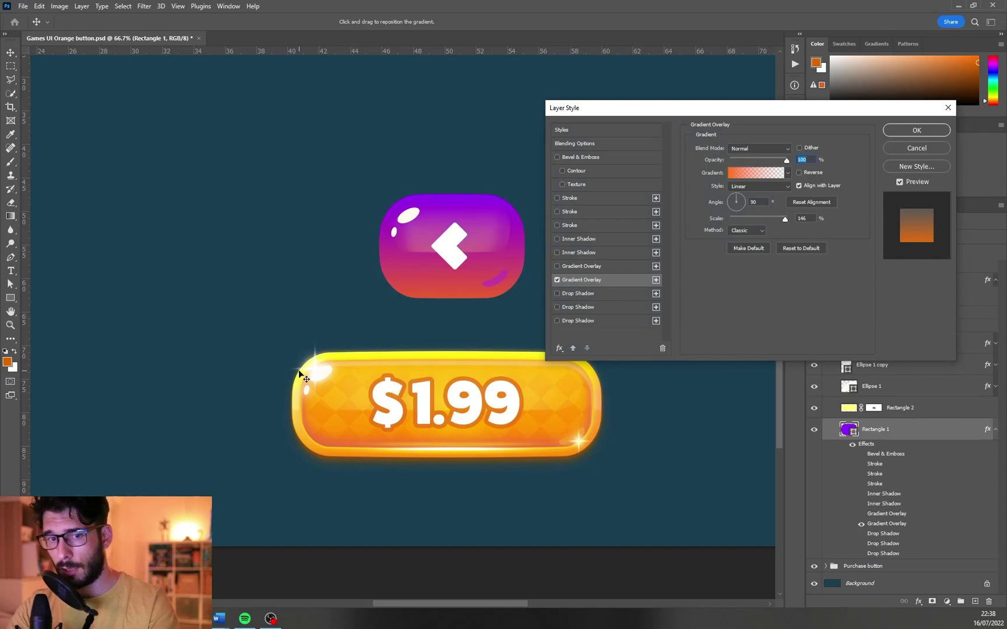
Recolour the second Gradient Overlay's orange stop to a blue-cyan shade
left_click(744, 176)
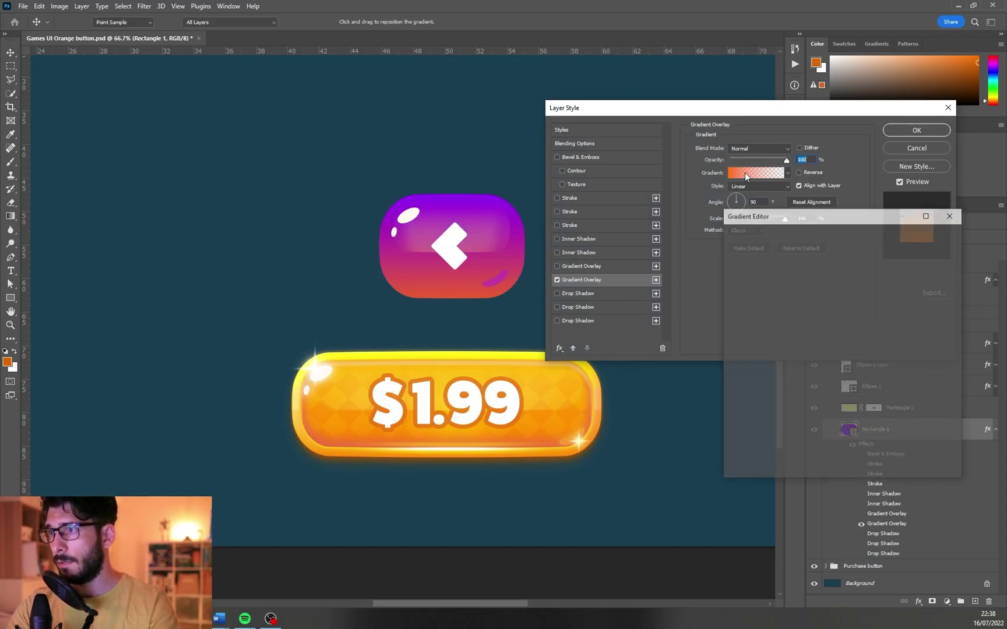
double_click(735, 419)
left_click_drag(858, 518, 859, 451)
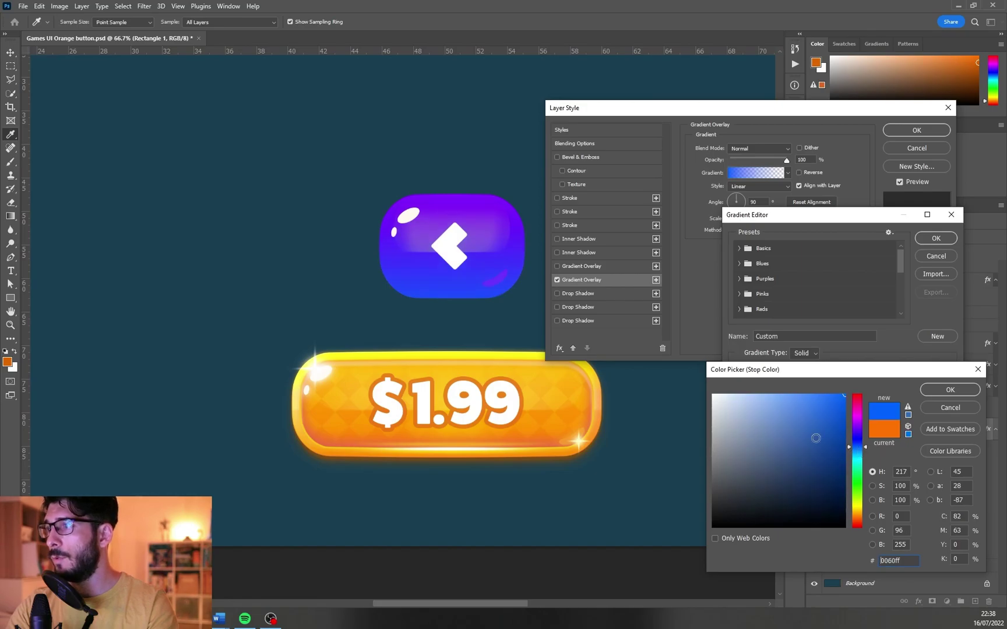
left_click(774, 400)
left_click_drag(858, 455, 858, 460)
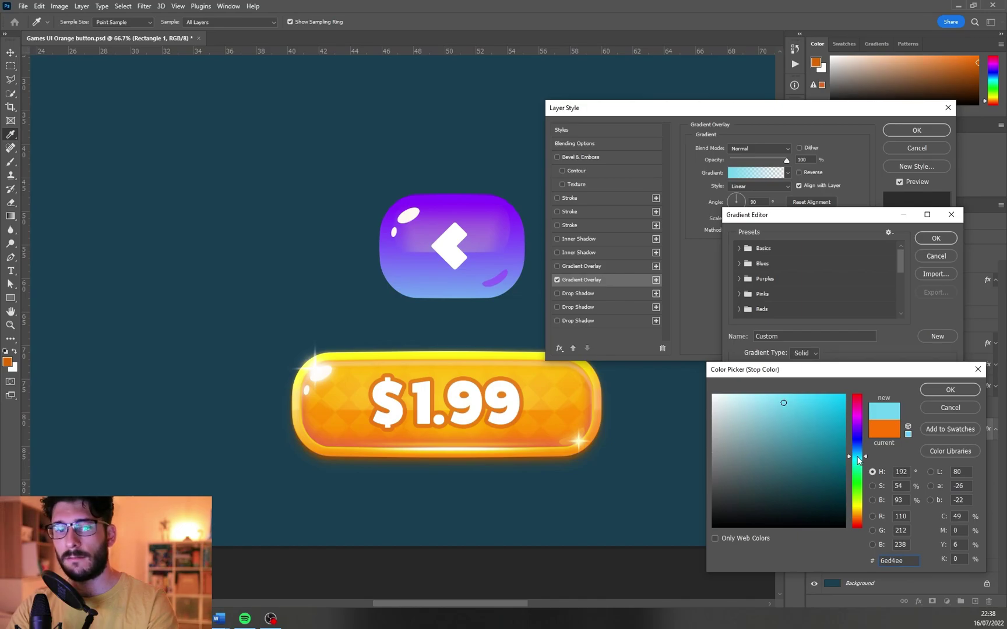
left_click(776, 420)
key("Return")
key("Return")
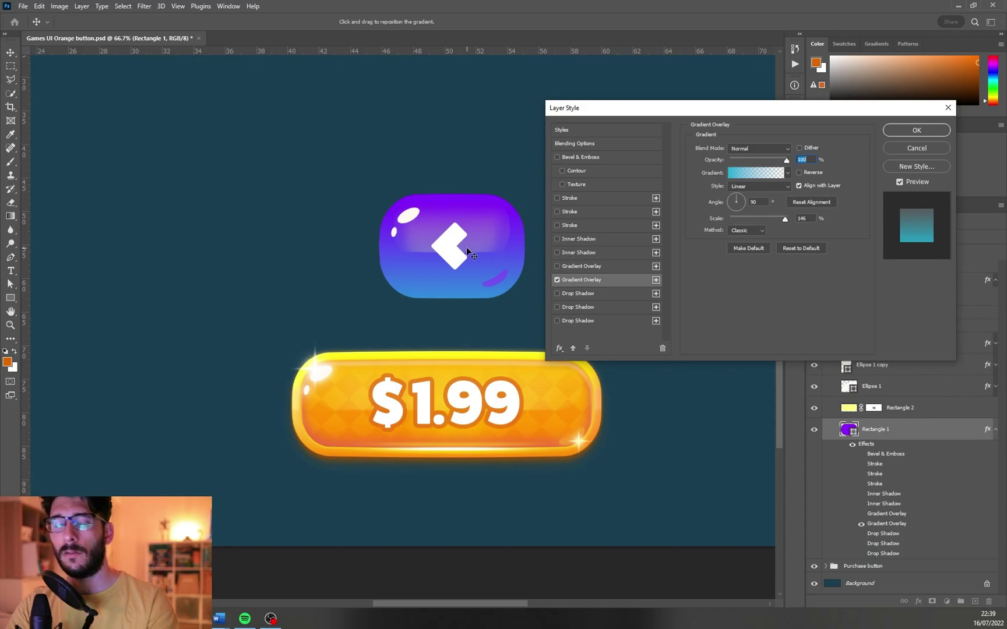
Enable the first Gradient Overlay and set its radial glow stop to bright cyan
left_click(557, 266)
left_click(593, 265)
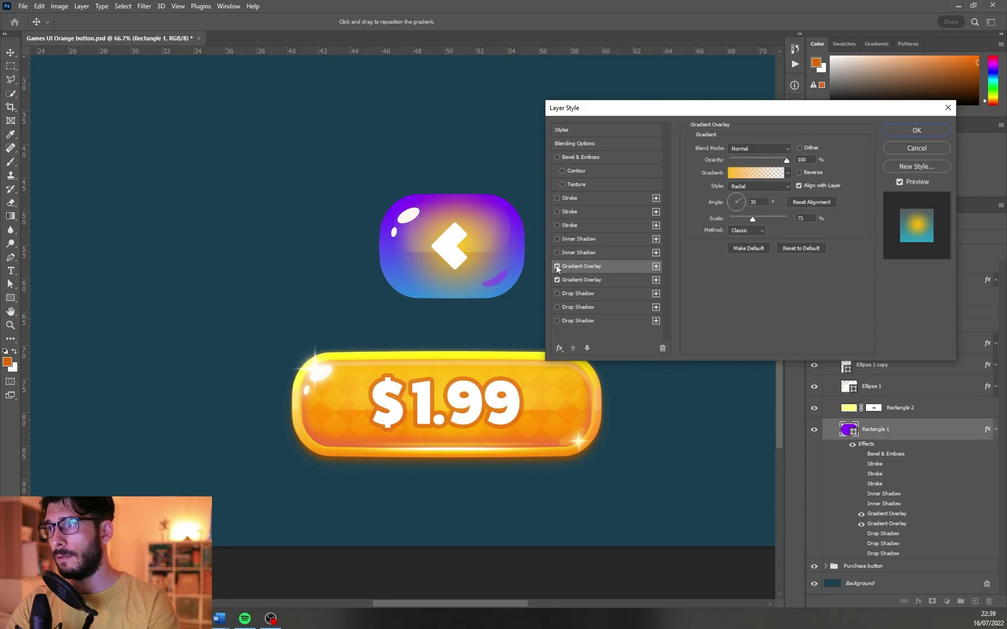
left_click(748, 174)
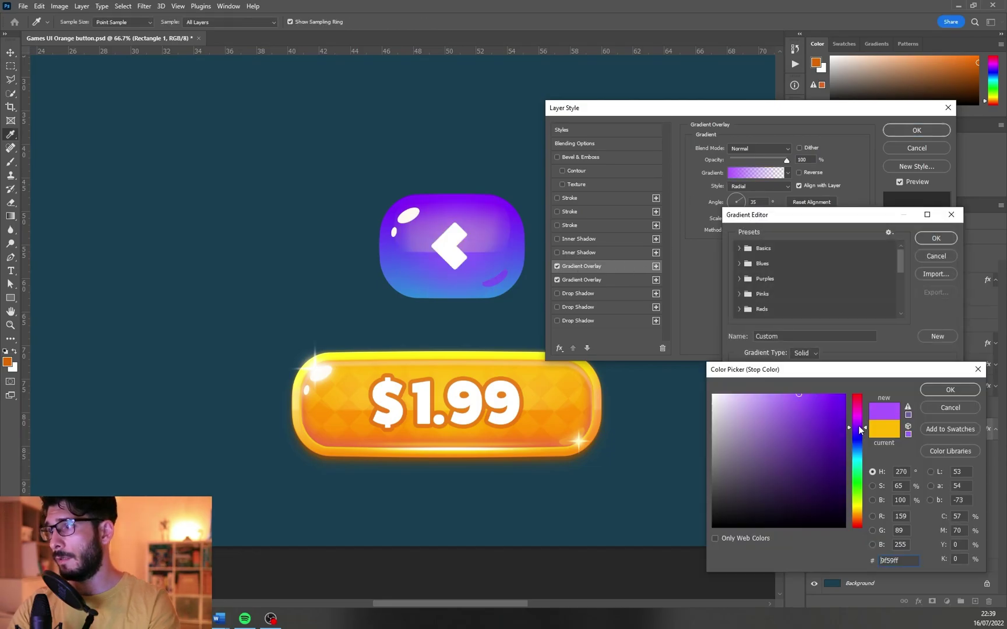
left_click_drag(859, 426, 860, 456)
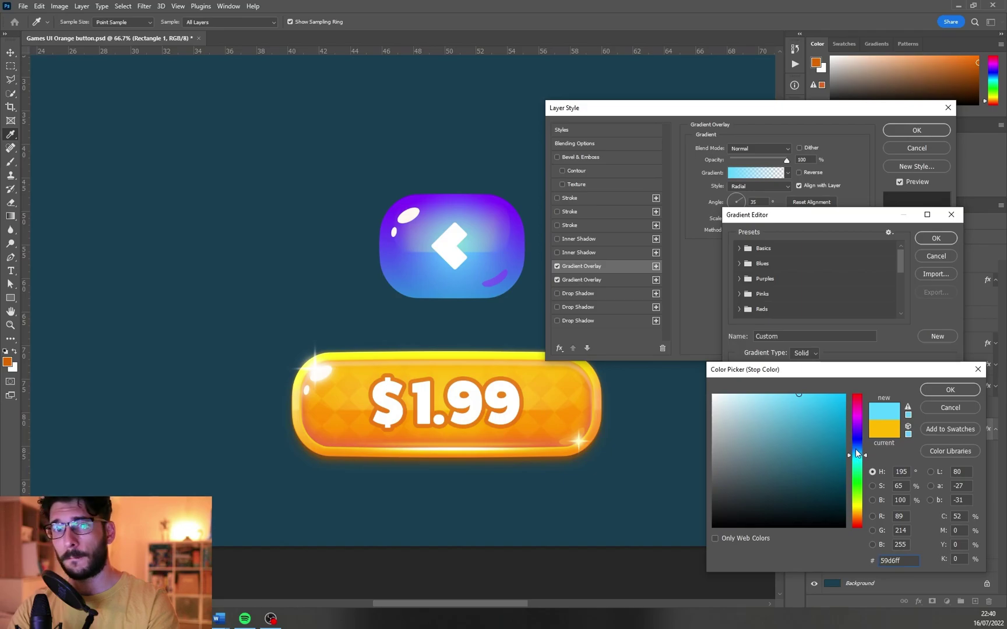
left_click(908, 408)
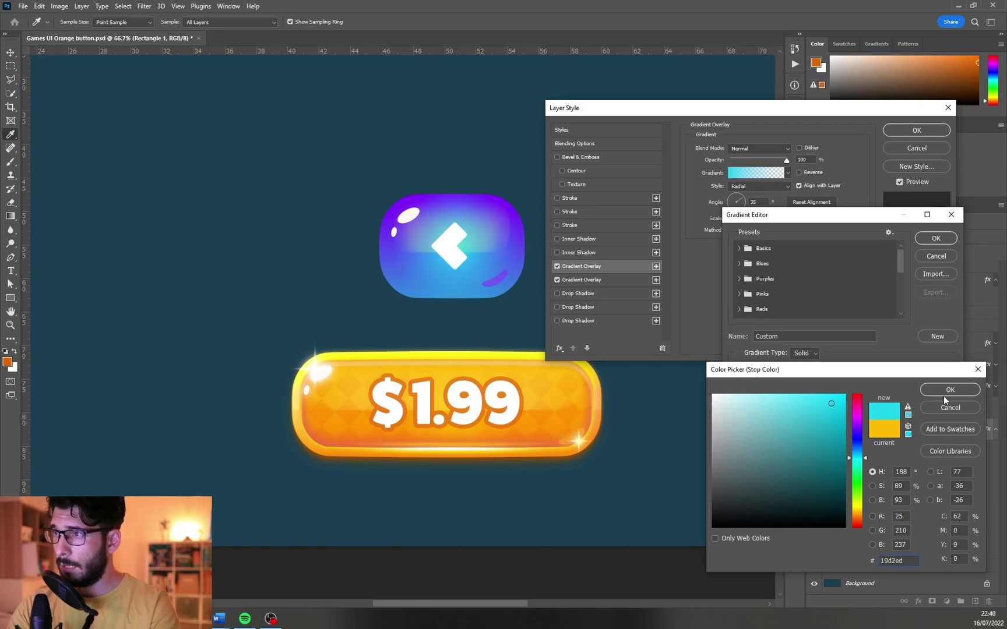
left_click(862, 456)
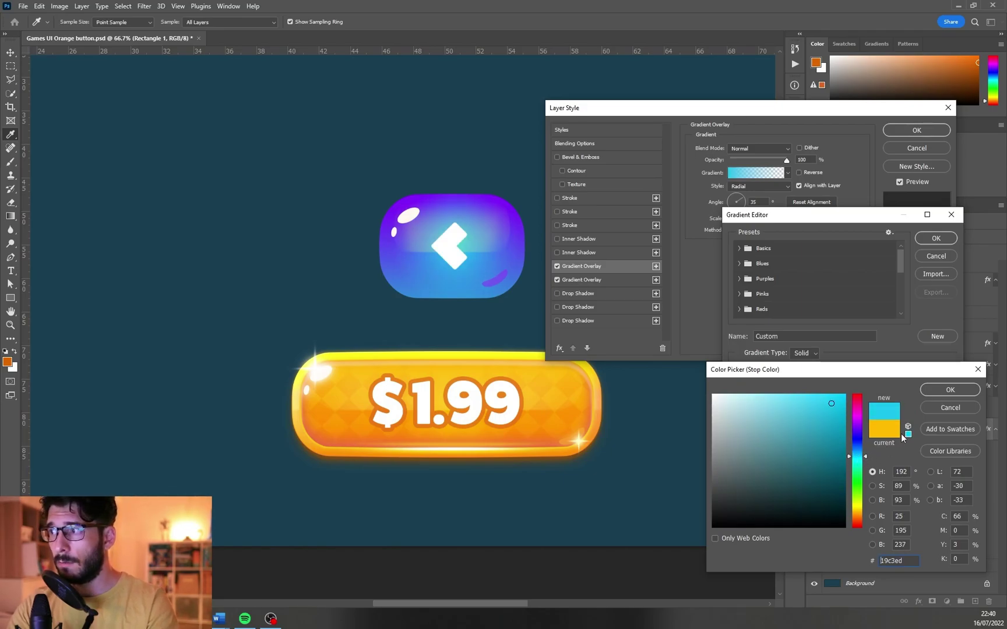
left_click(944, 391)
left_click(936, 238)
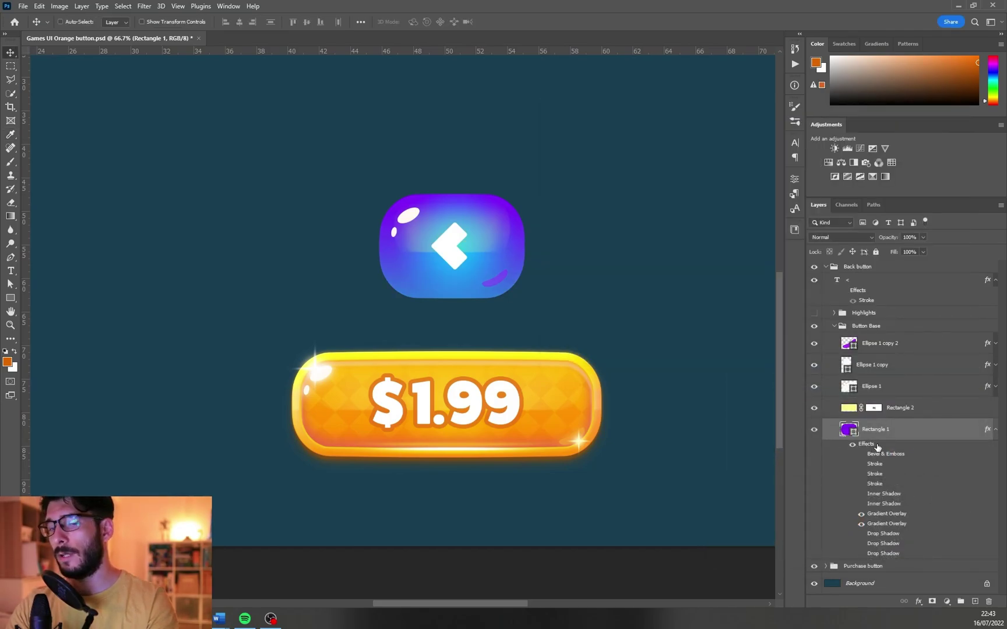
Enable the base's second Stroke and turn off the third Stroke's gold outline
double_click(877, 447)
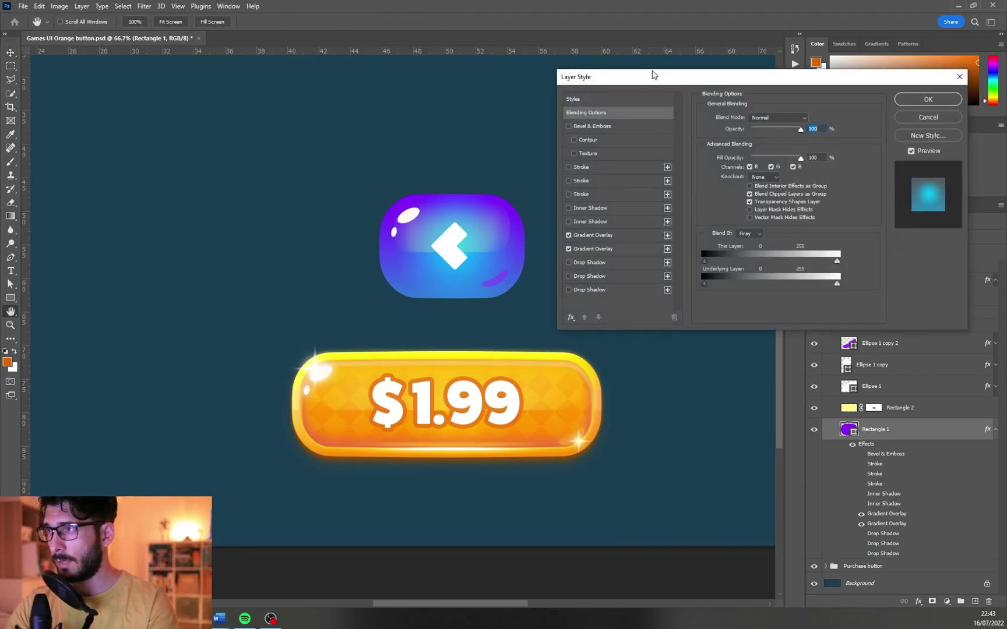
left_click_drag(652, 74, 661, 104)
left_click(576, 211)
left_click(578, 223)
left_click(577, 224)
left_click(578, 223)
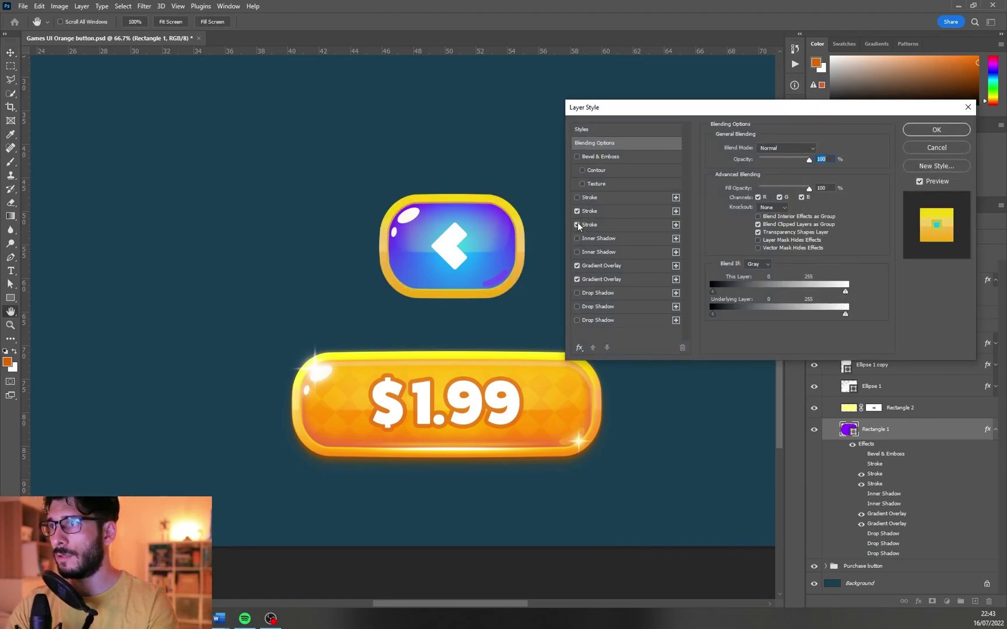
left_click(577, 224)
Set the second Stroke to a pink-to-purple gradient at a -90 degree angle
left_click(603, 211)
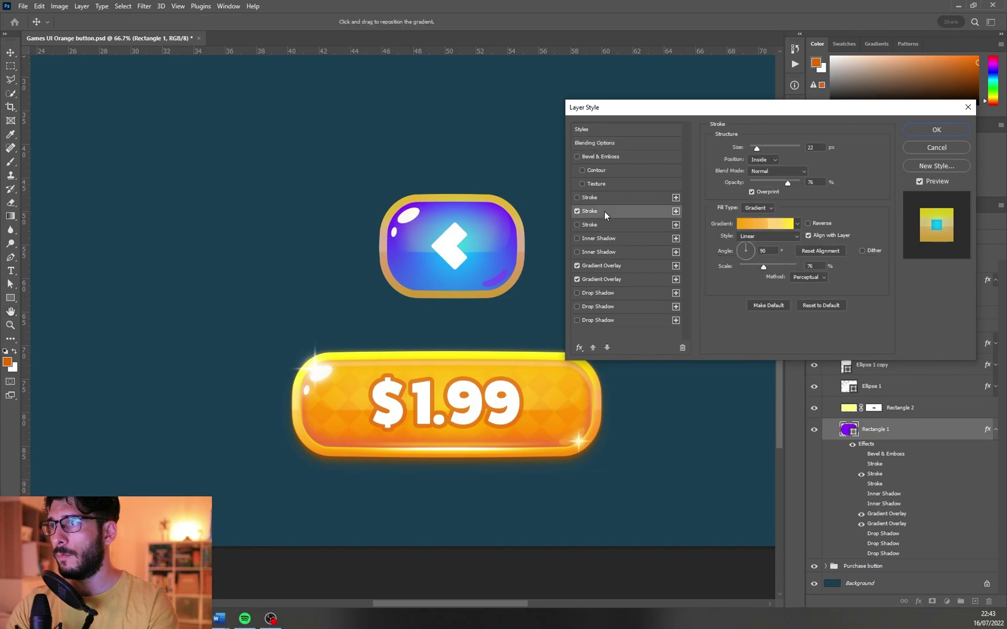
left_click(761, 221)
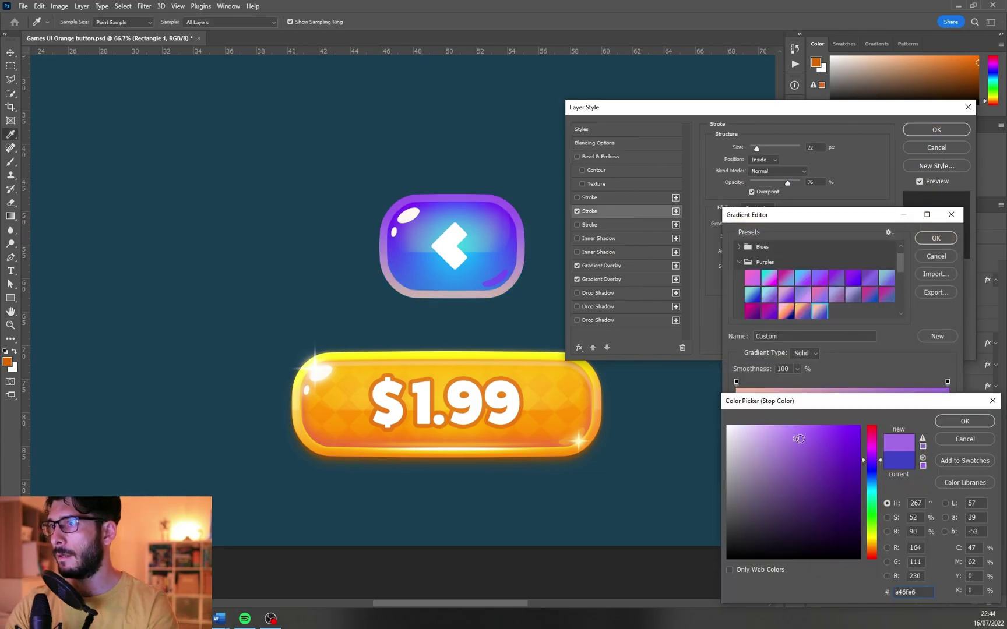
left_click(958, 421)
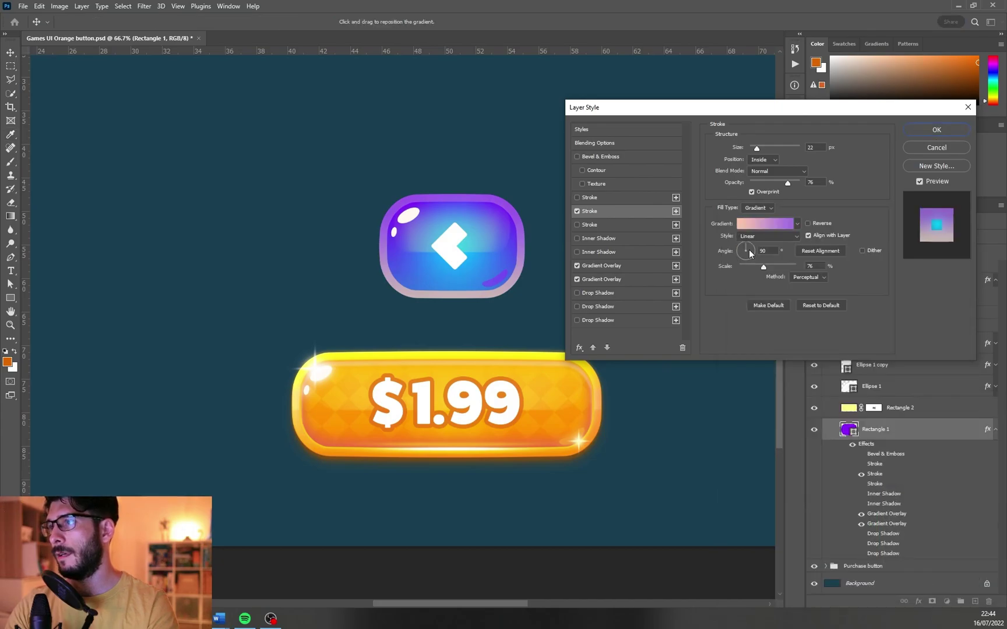
left_click(747, 261)
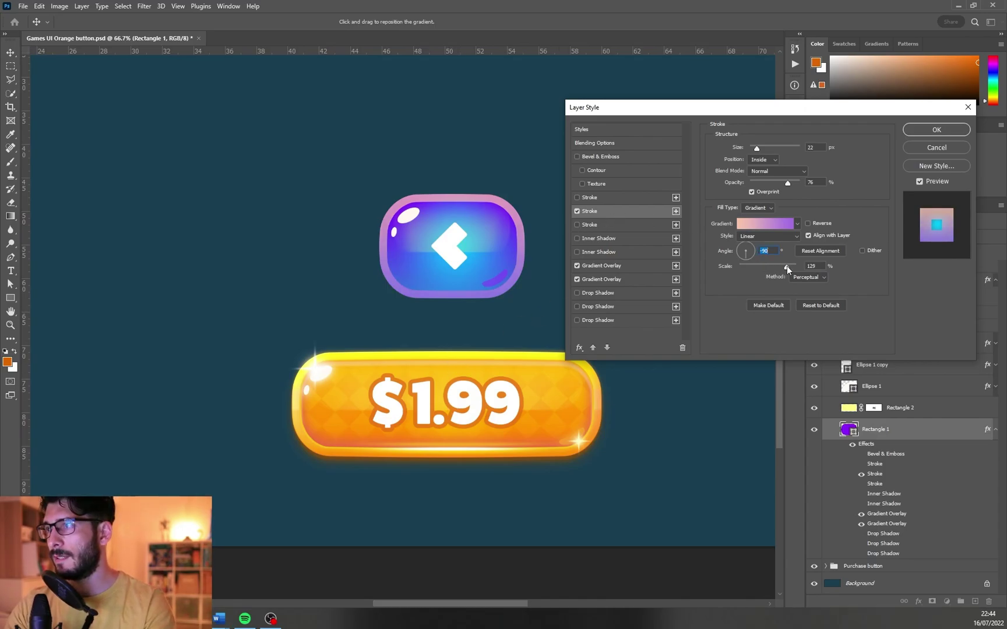
left_click(766, 223)
double_click(739, 427)
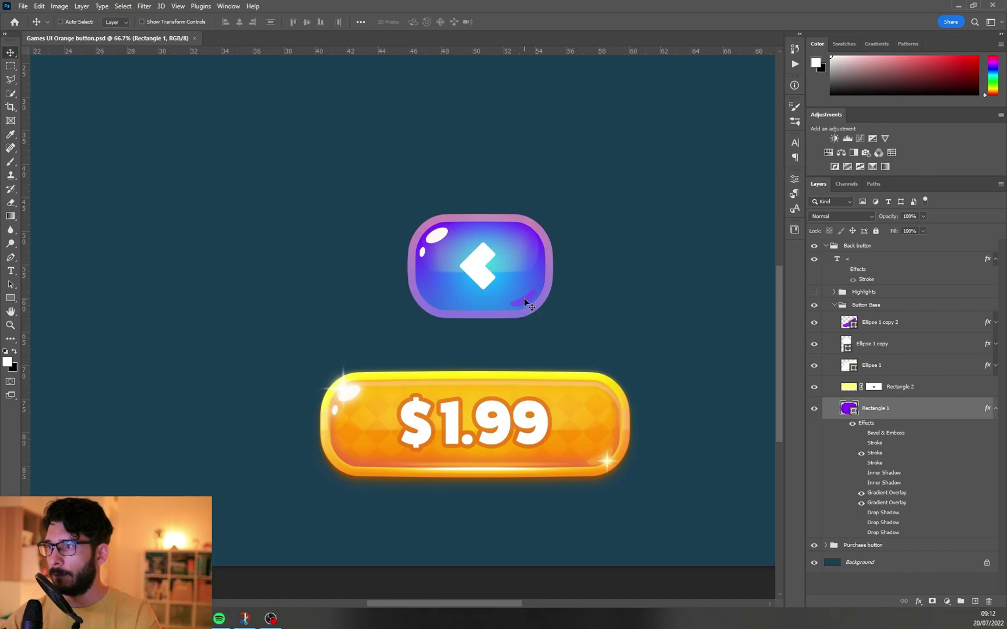
left_click(526, 299, "ctrl")
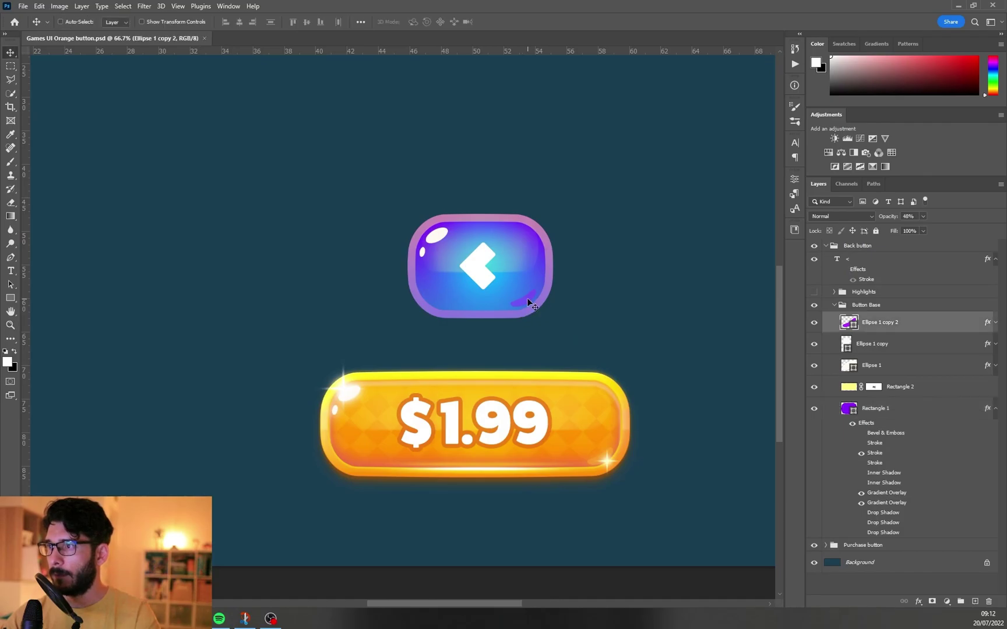
left_click(841, 216)
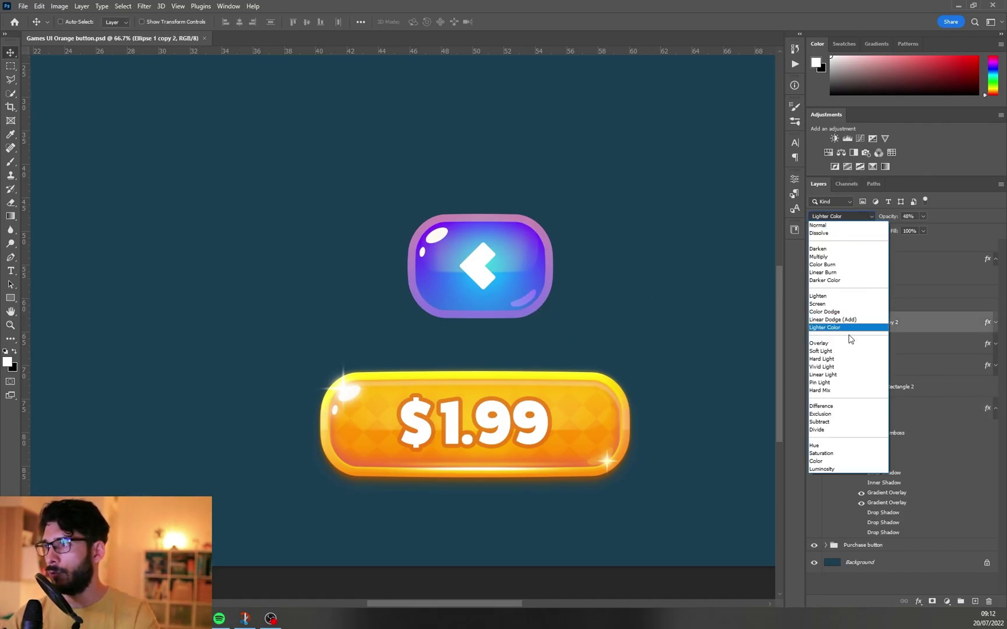
left_click(819, 344)
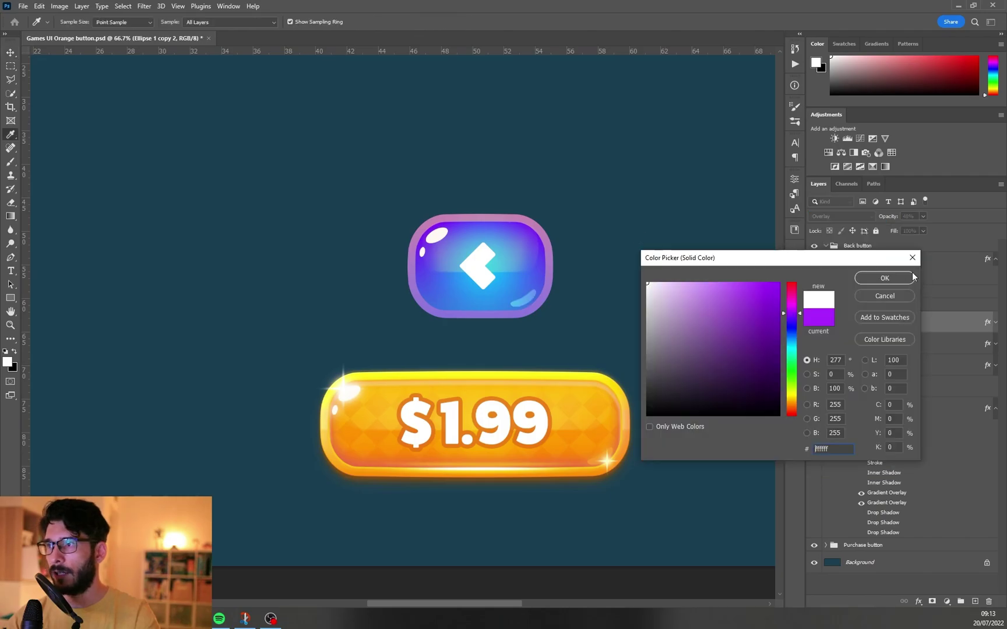
left_click(890, 278)
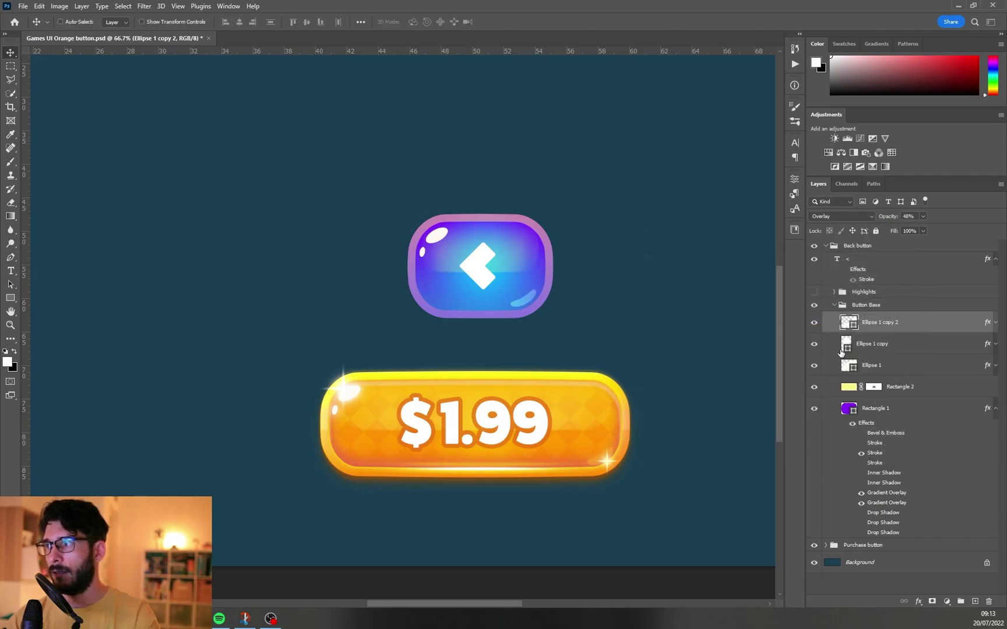
left_click(493, 294, "ctrl")
left_click(861, 503)
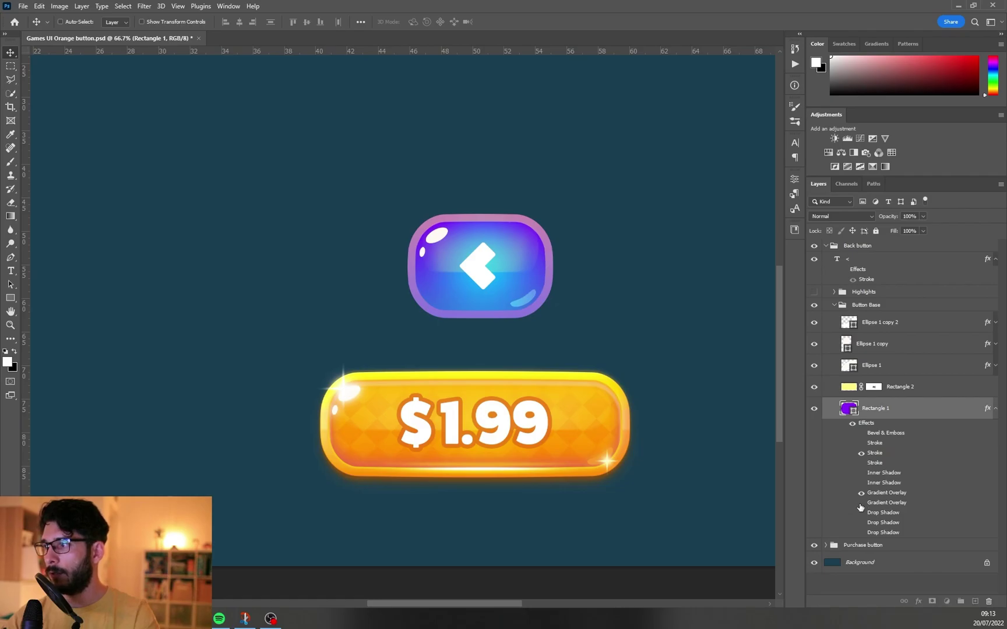
left_click(862, 494)
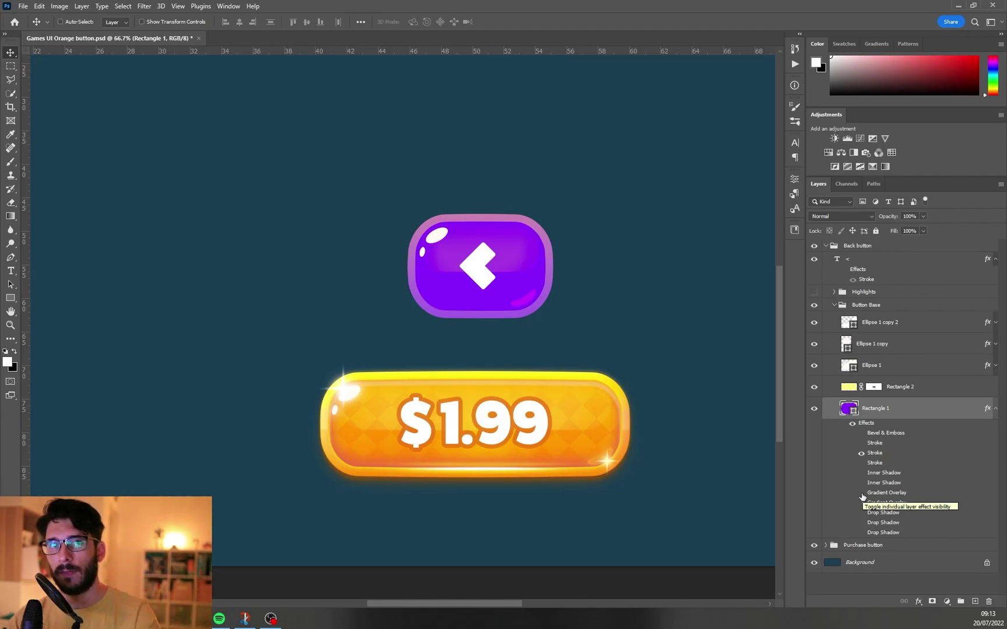
left_click_drag(862, 496, 862, 503)
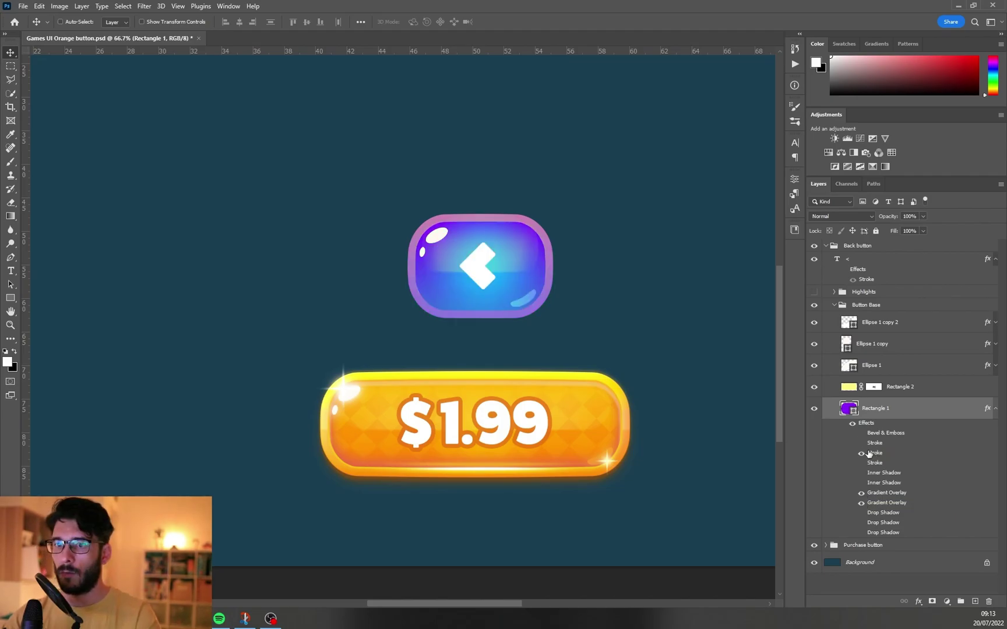
Change the Stroke gradient's first stop to light cyan and raise stroke opacity to 100%
double_click(863, 452)
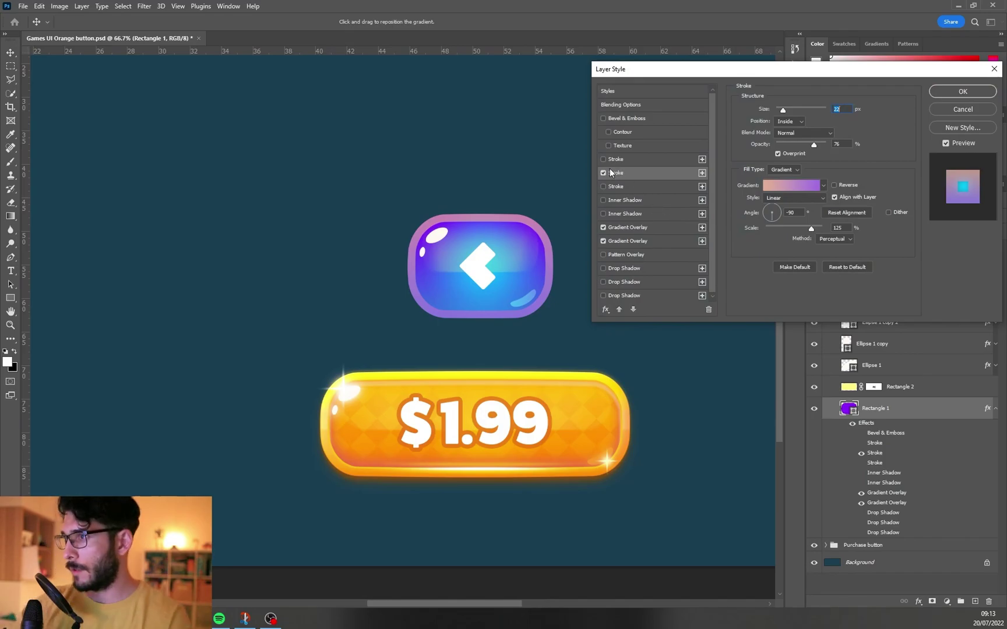
left_click(791, 186)
double_click(739, 430)
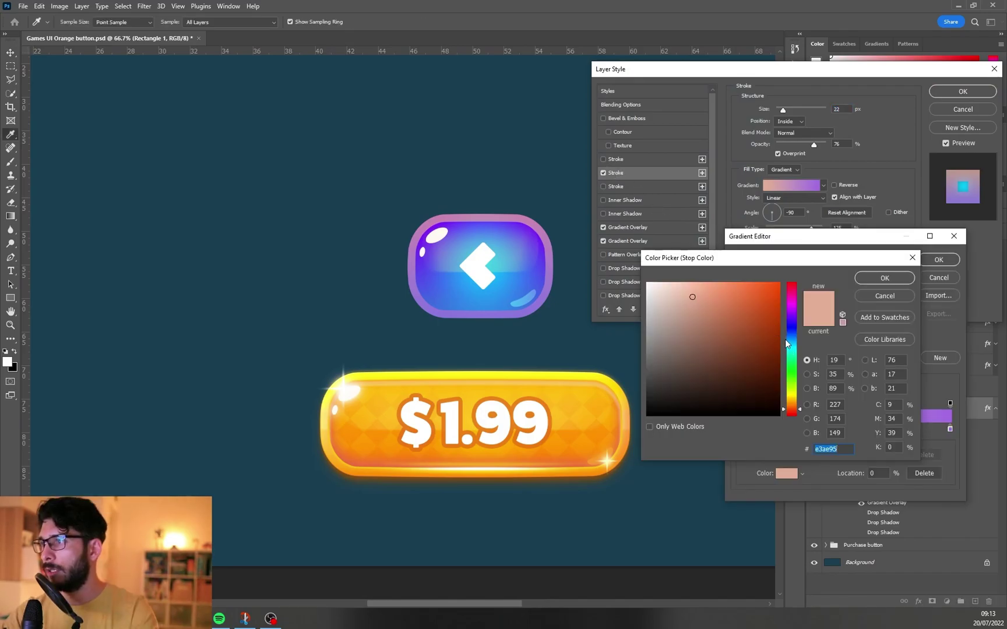
left_click(790, 347)
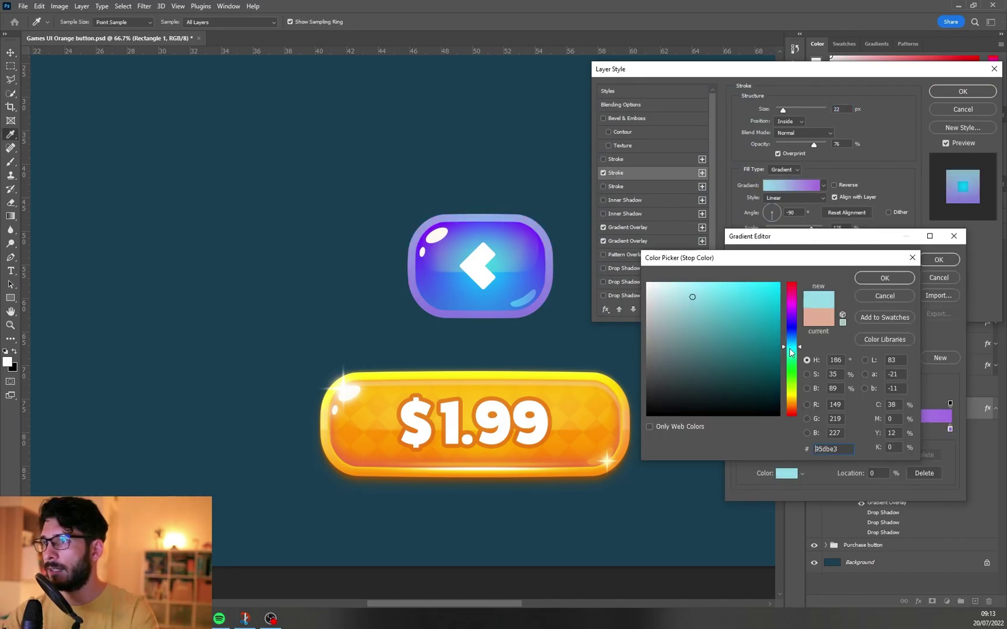
left_click(678, 289)
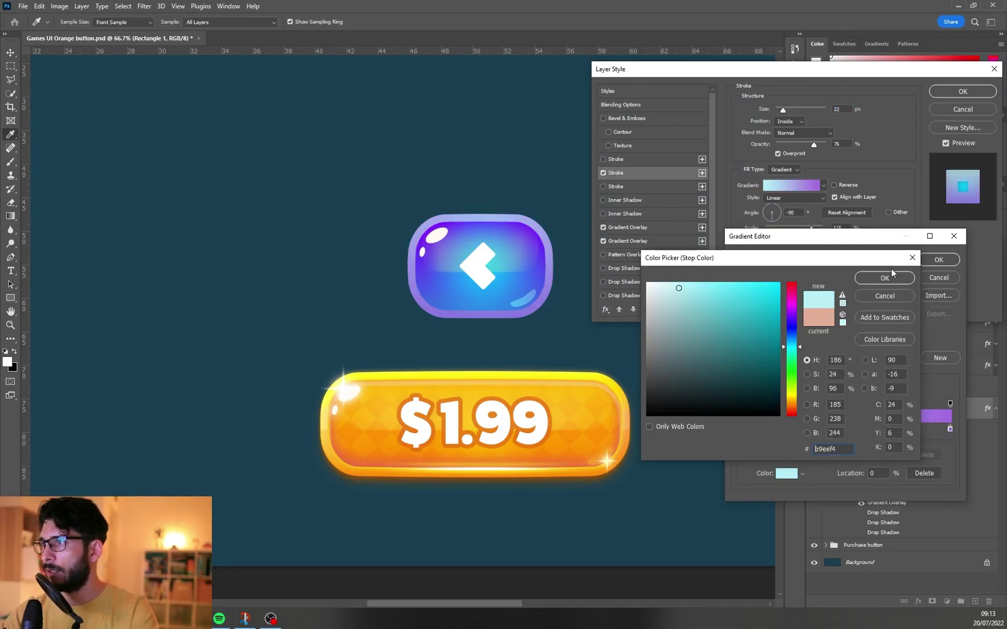
left_click(884, 277)
left_click(947, 261)
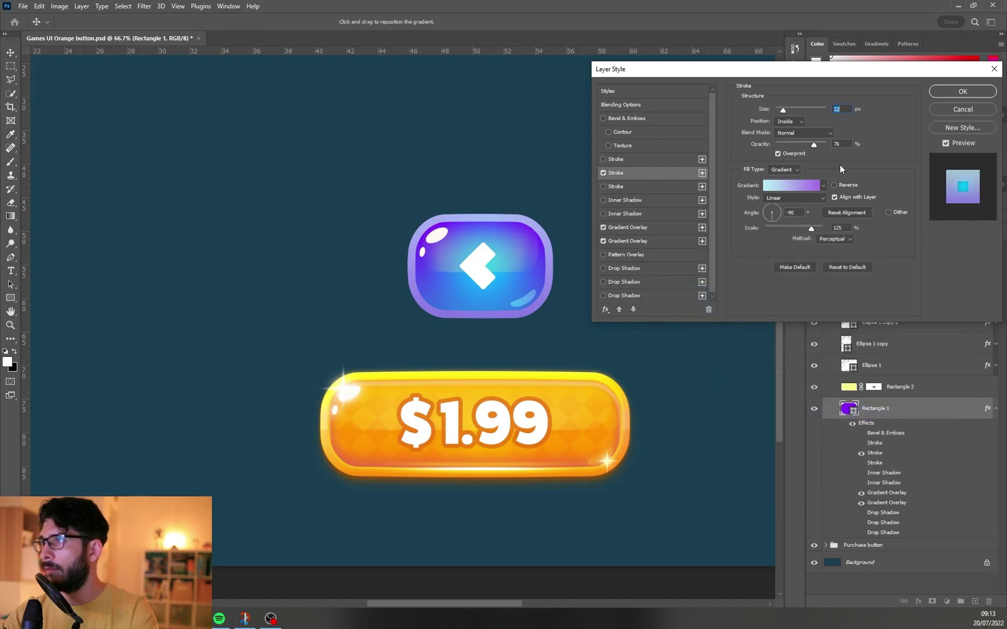
left_click_drag(815, 144, 862, 145)
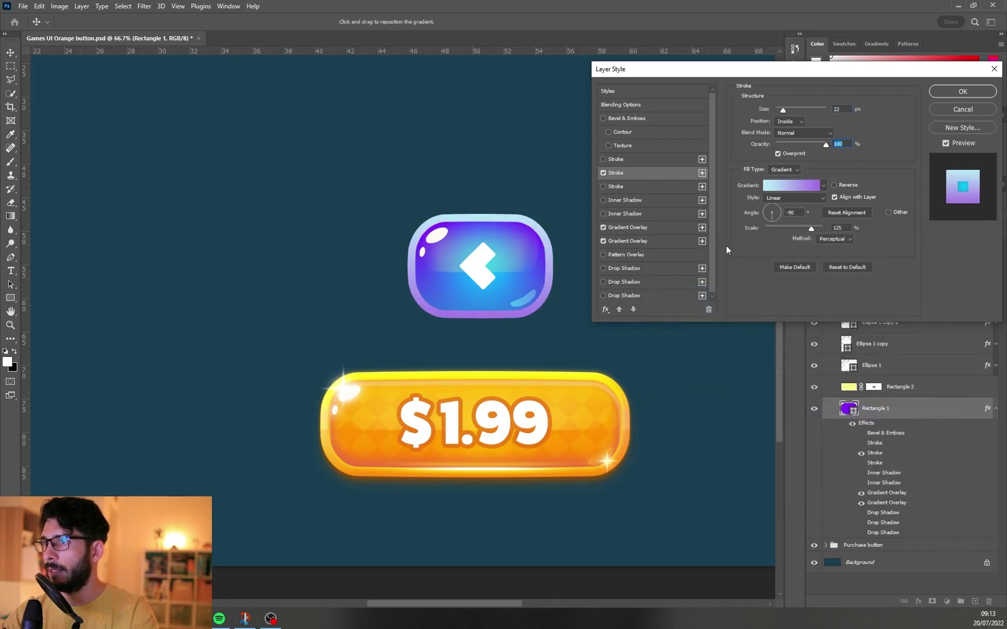
Enable the third Stroke and recolour its gradient's left stop to blue
left_click(603, 186)
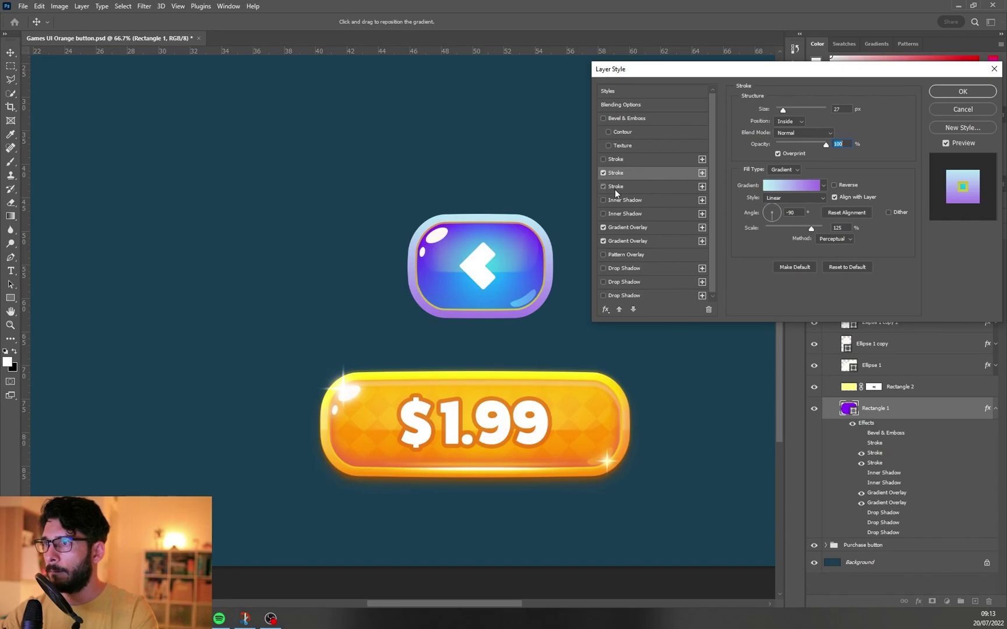
left_click(616, 187)
left_click(789, 188)
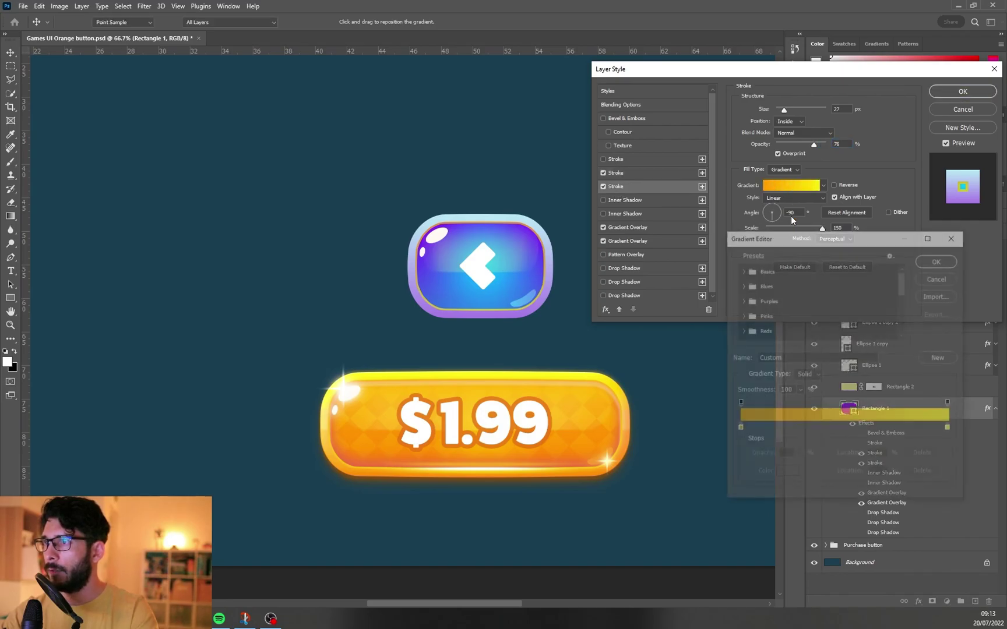
left_click(739, 429)
double_click(738, 428)
left_click(732, 289)
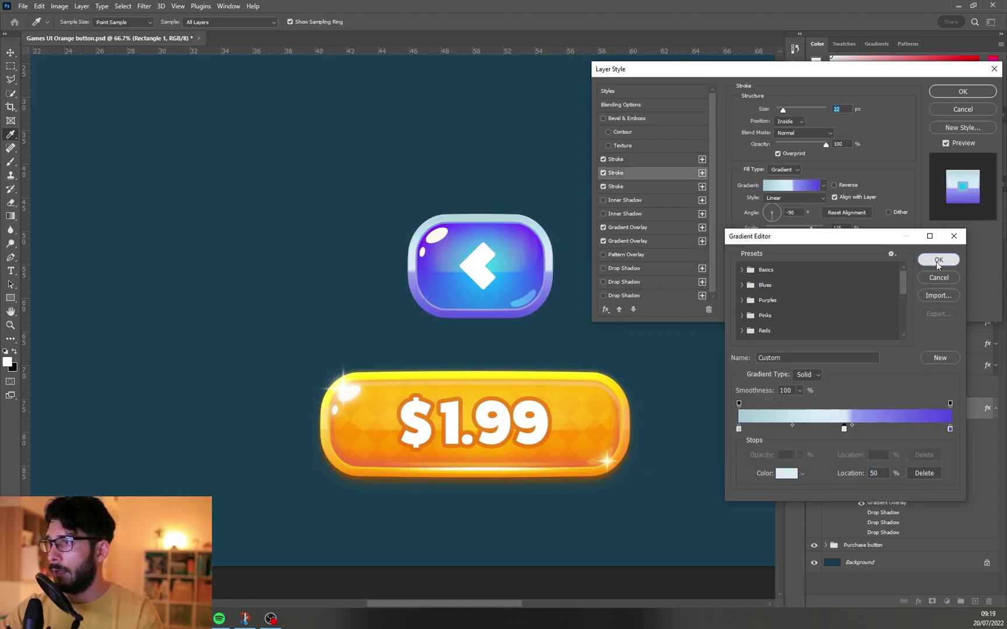
left_click(905, 263)
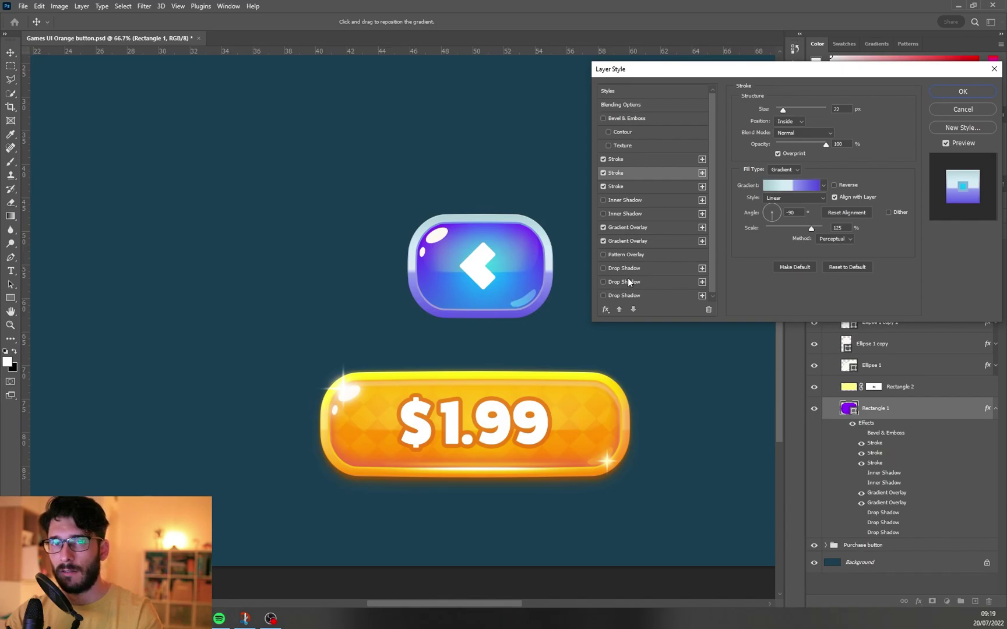
Enable the second Inner Shadow and set its colour to soft purple 8a57c3
left_click(605, 215)
left_click(622, 214)
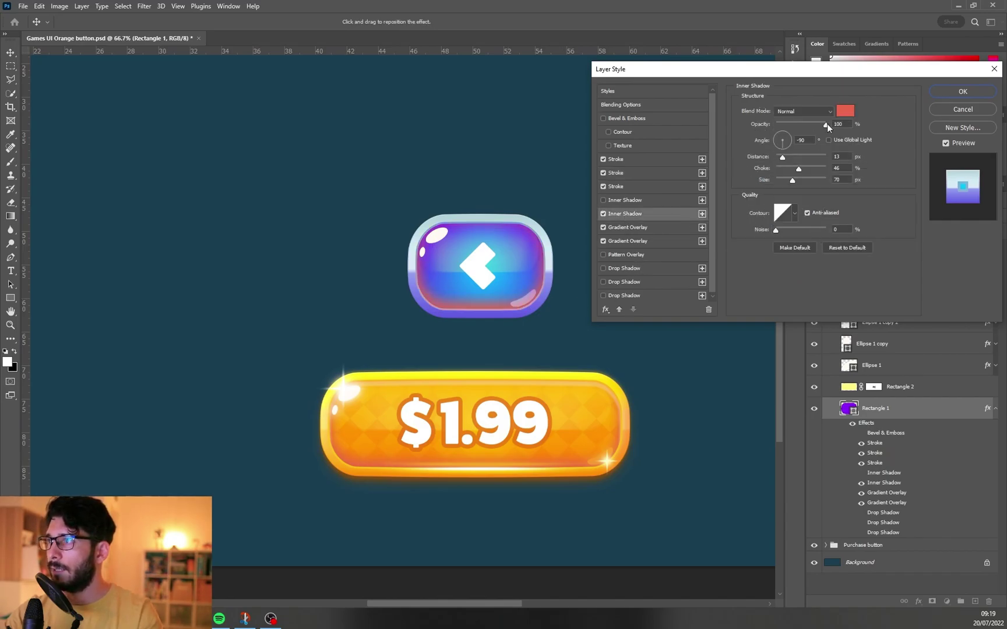
left_click(846, 111)
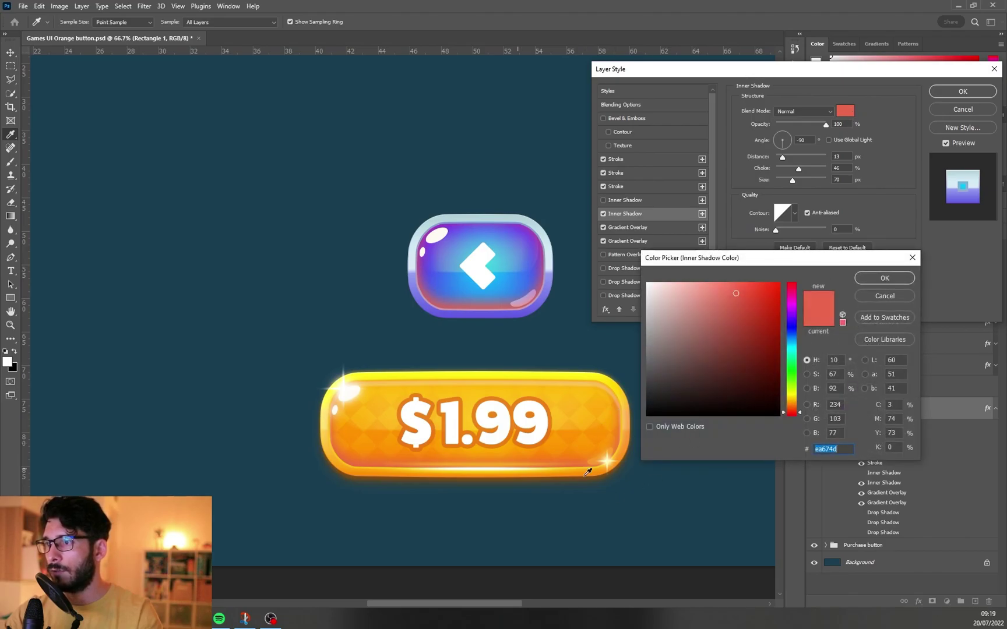
type("8344cb")
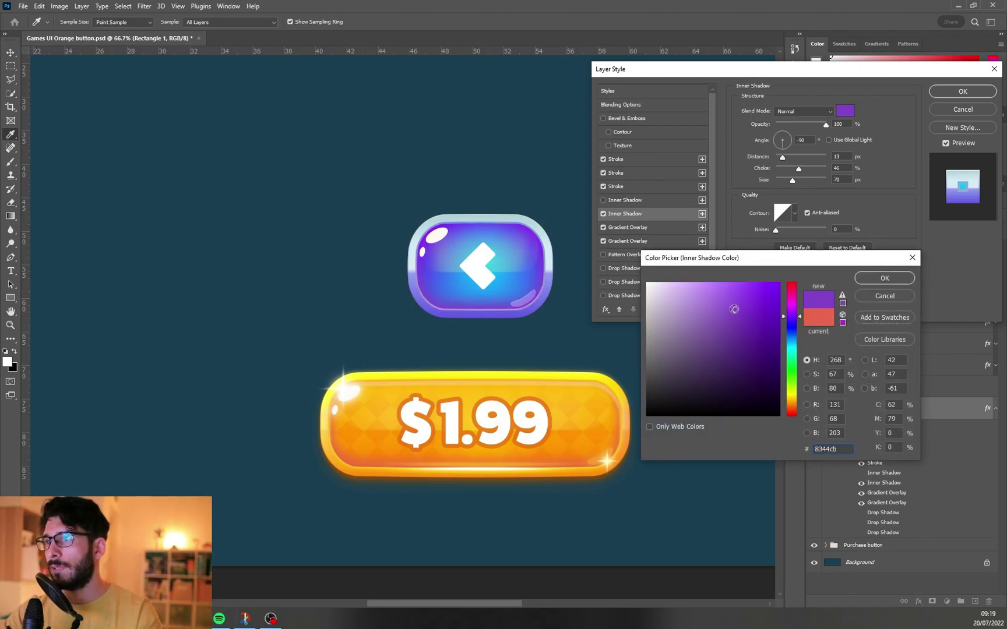
left_click_drag(734, 309, 722, 315)
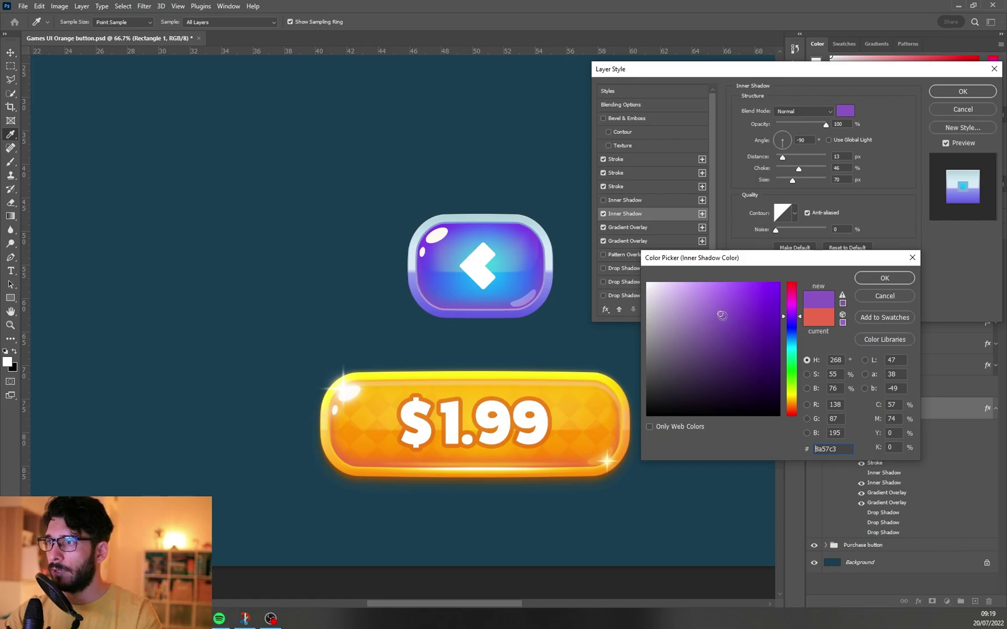
key("Return")
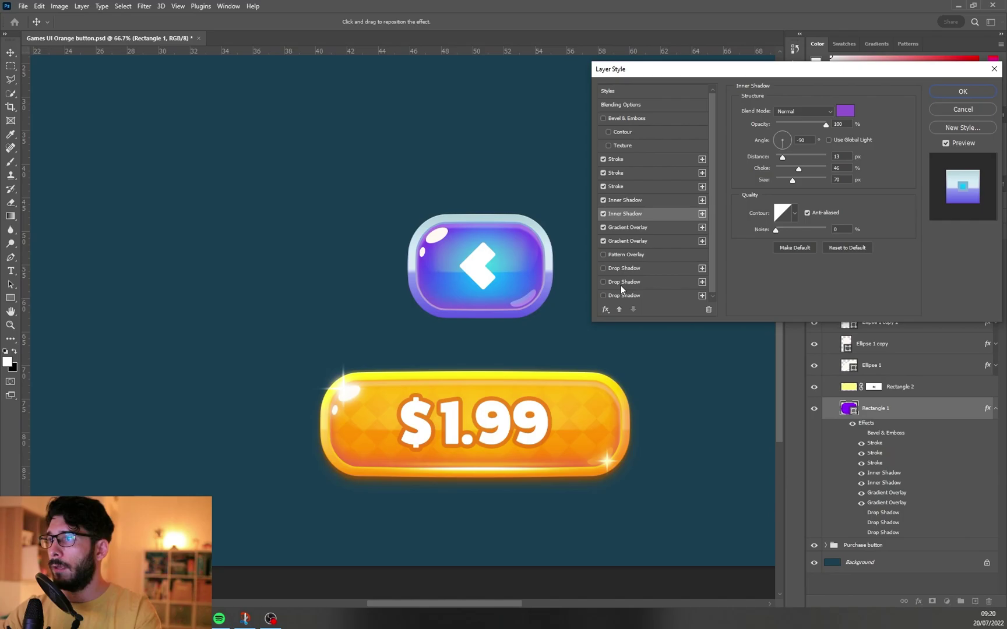
Enable the first Drop Shadow in pale cream fff6e1 and the second in dark purple
left_click(615, 269)
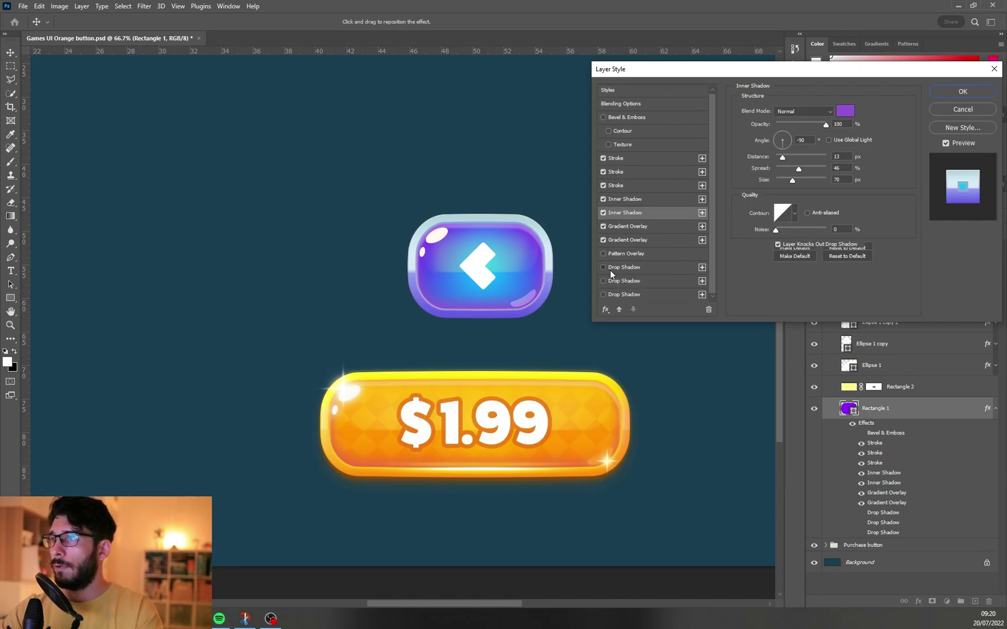
left_click(846, 110)
left_click_drag(678, 313, 667, 287)
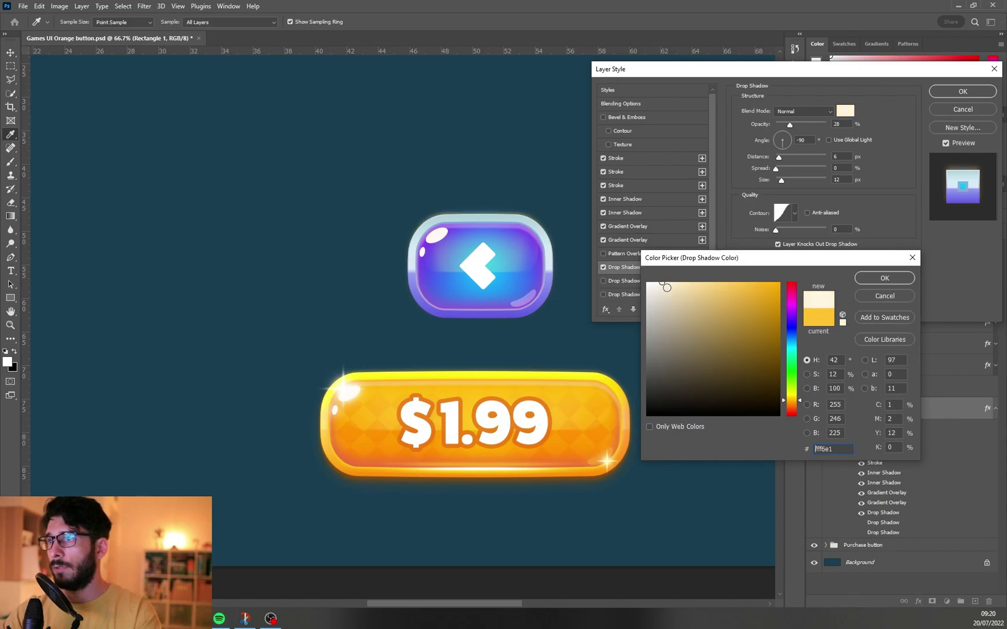
left_click(885, 278)
left_click(656, 283)
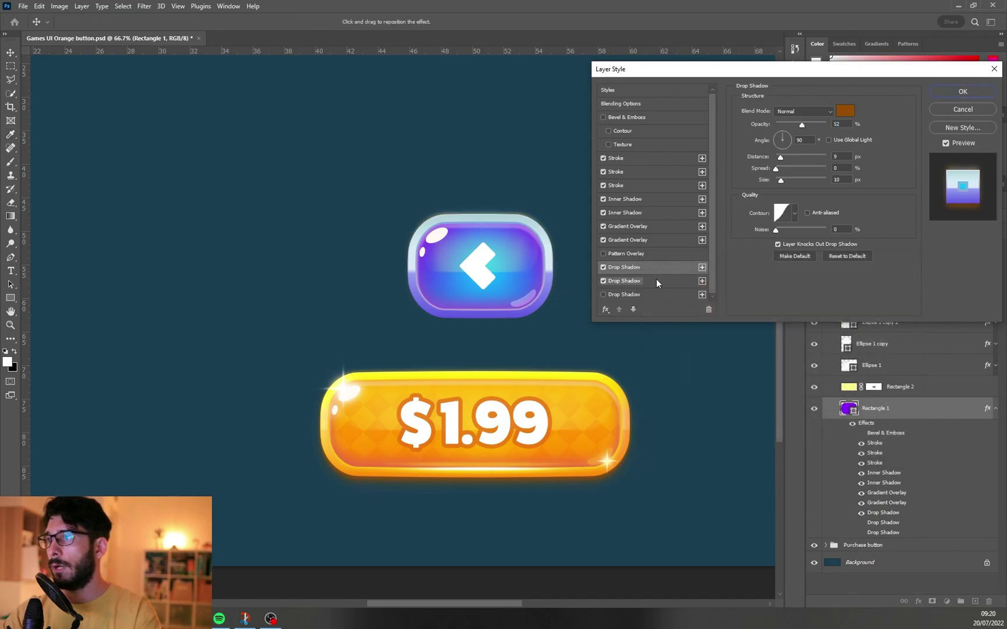
left_click(843, 112)
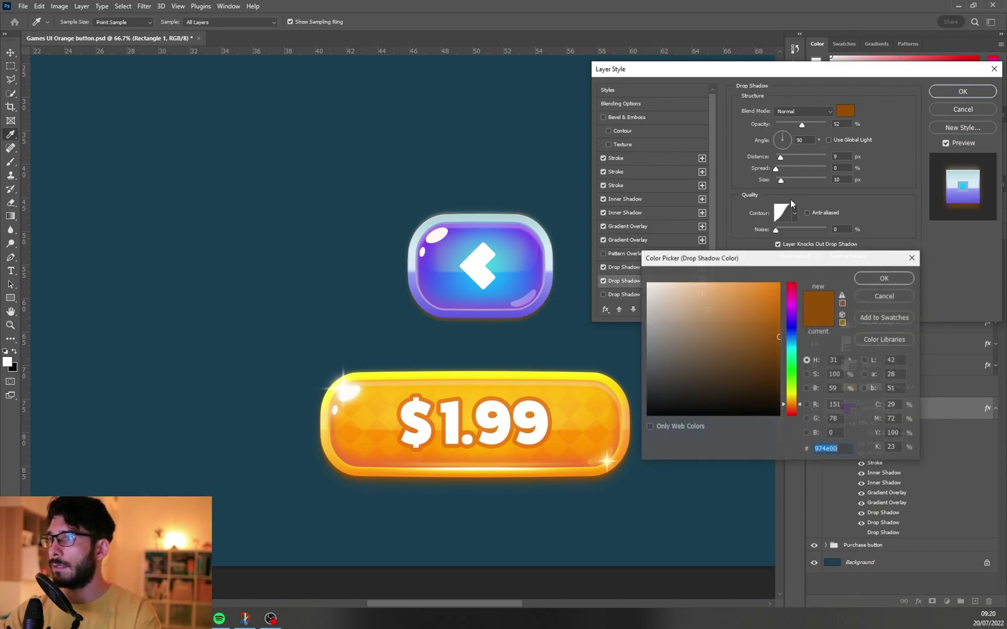
left_click(795, 318)
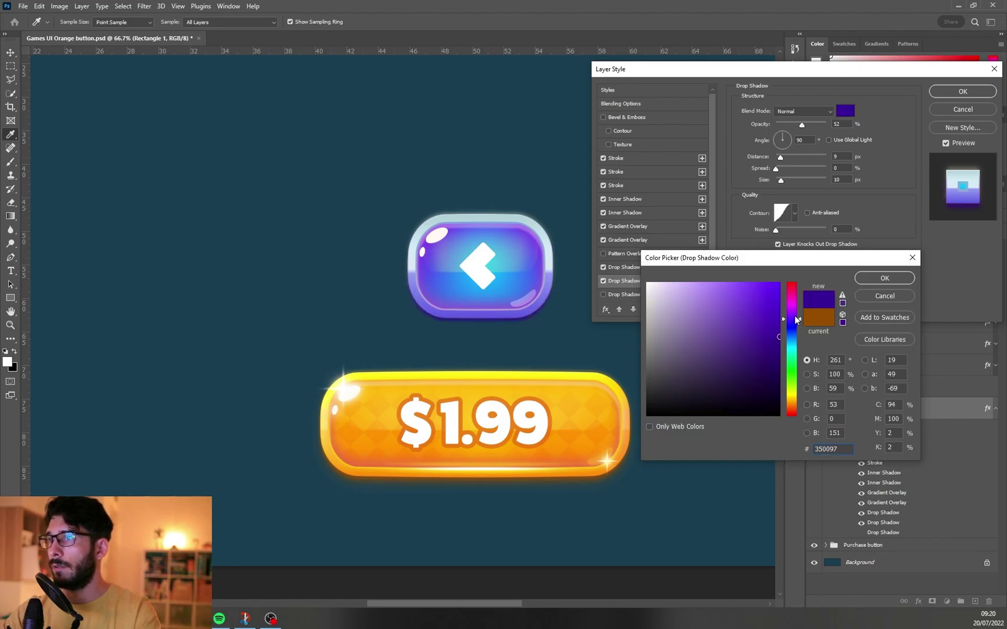
left_click(869, 279)
Enable the third Drop Shadow in a lighter purple (8e31be) and apply the layer style
left_click(624, 294)
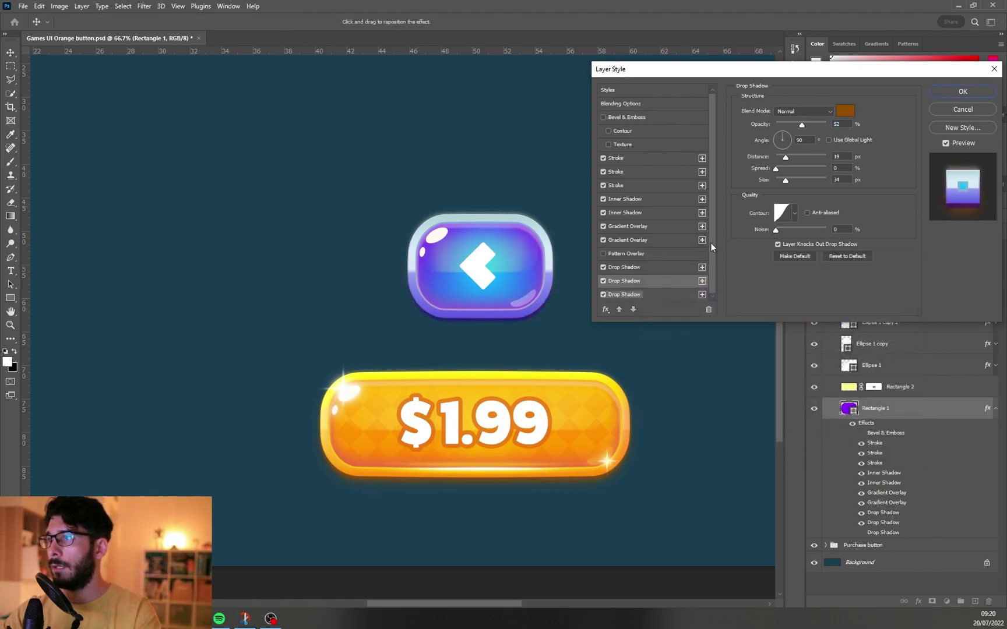
left_click(844, 111)
left_click_drag(785, 336, 791, 312)
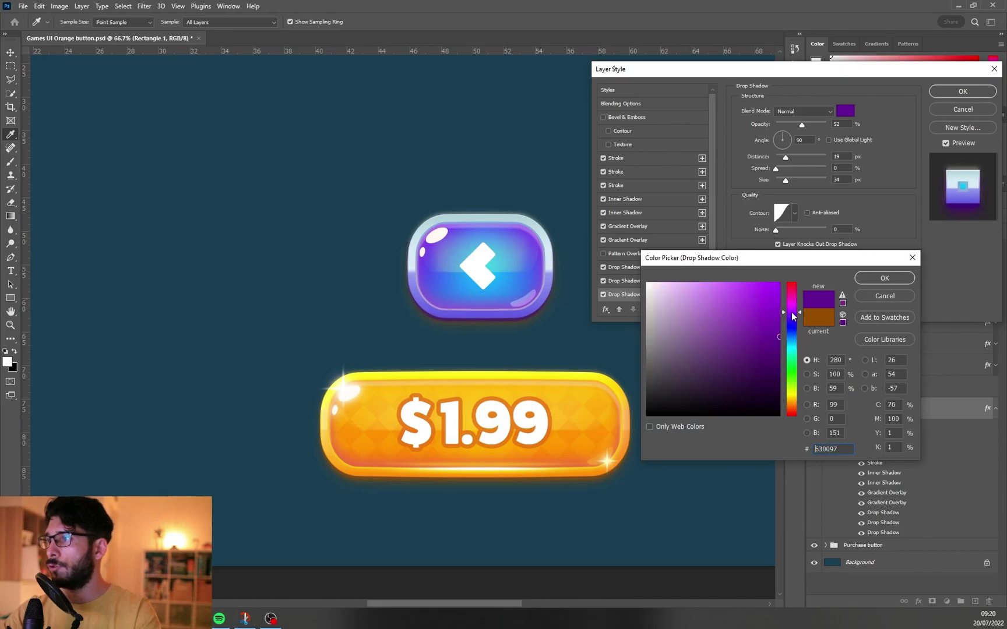
left_click(749, 325)
left_click(756, 319)
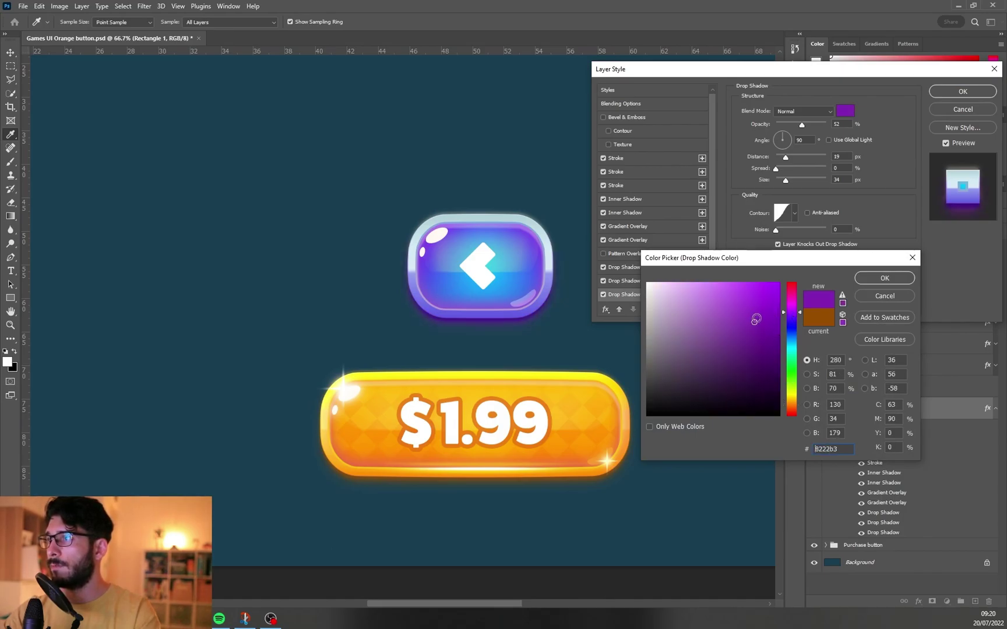
left_click(754, 315)
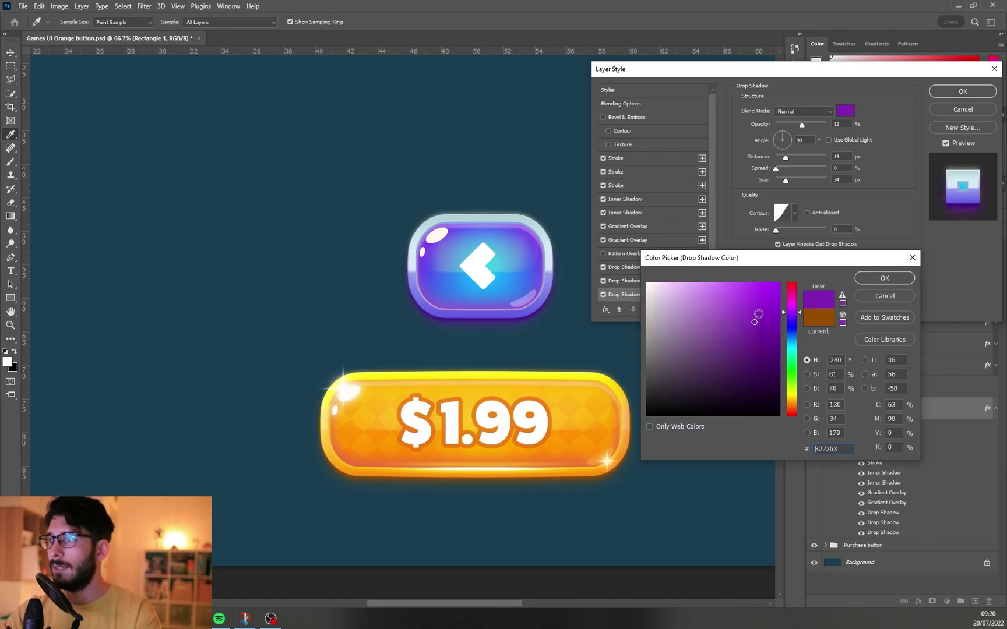
mouse_move(758, 314)
left_mouse_down()
mouse_move(749, 322)
mouse_move(749, 312)
left_mouse_up()
left_click(884, 278)
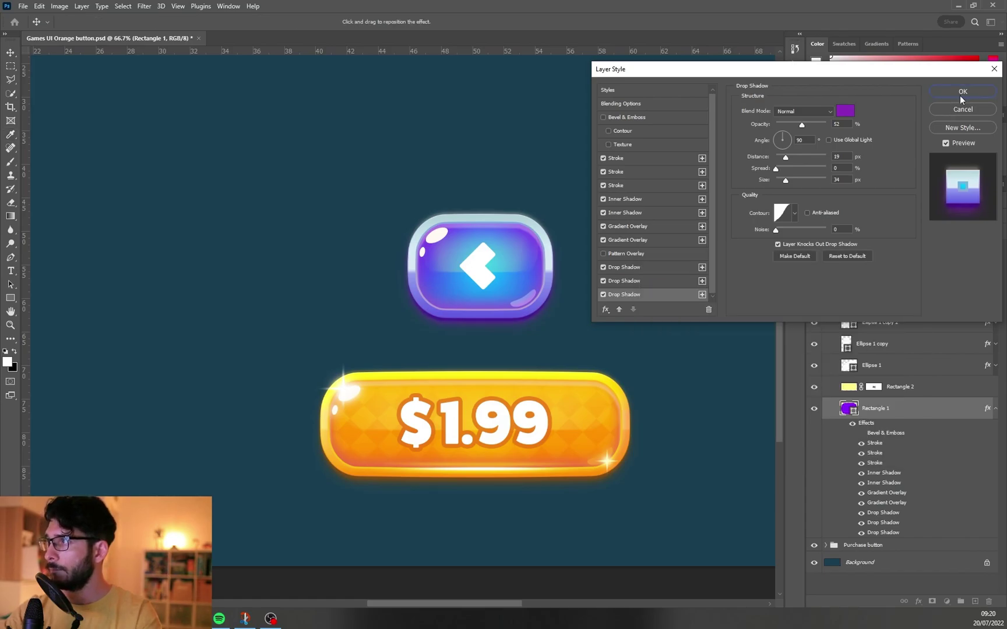
left_click(961, 92)
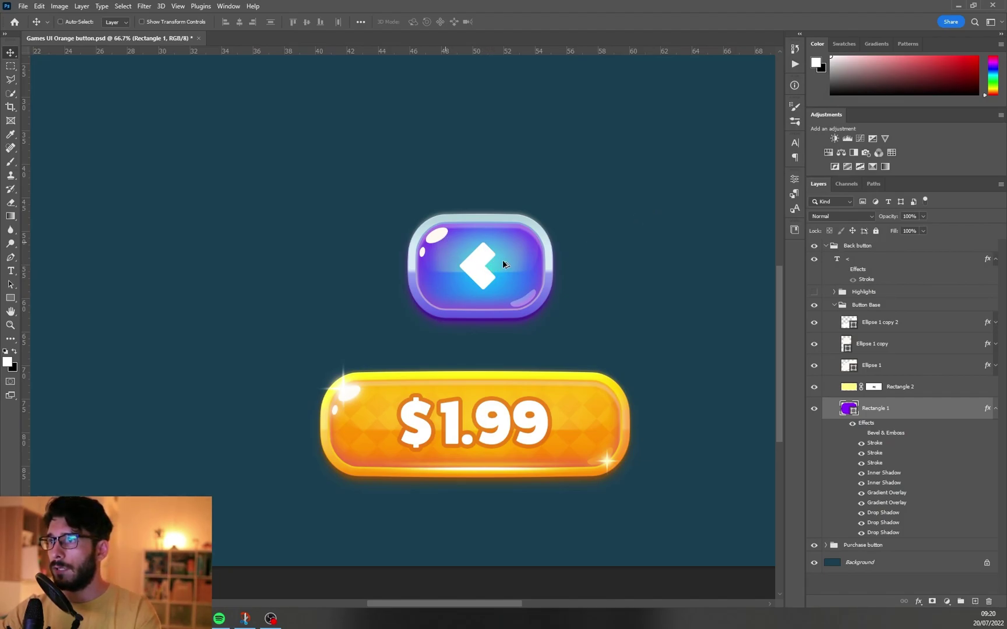
Select the back button's Ellipse 1 layer and toggle its highlight drop shadow
right_click(440, 235)
left_click(561, 281)
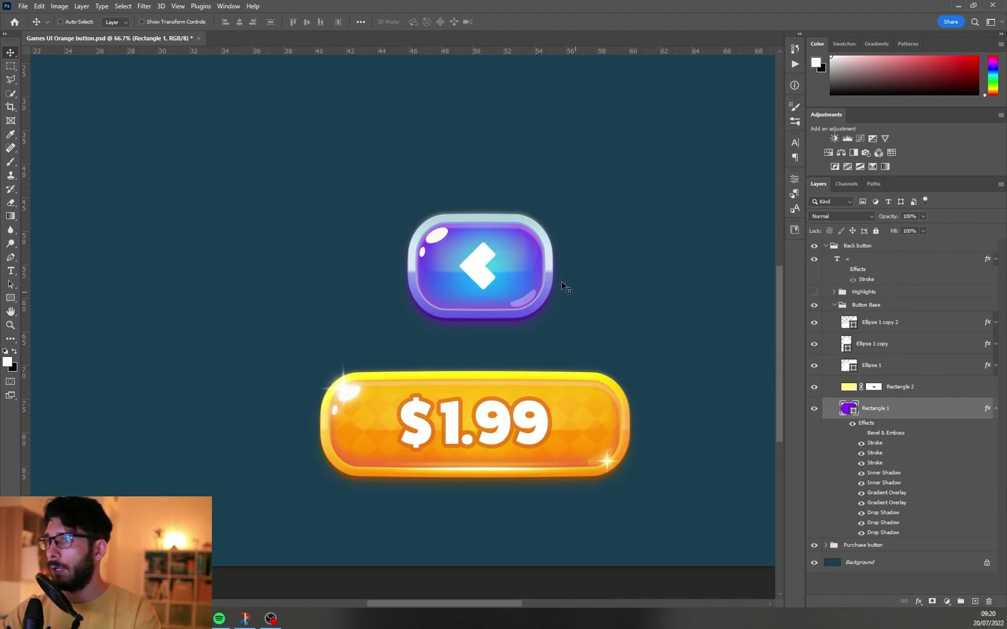
left_click(441, 238, "ctrl")
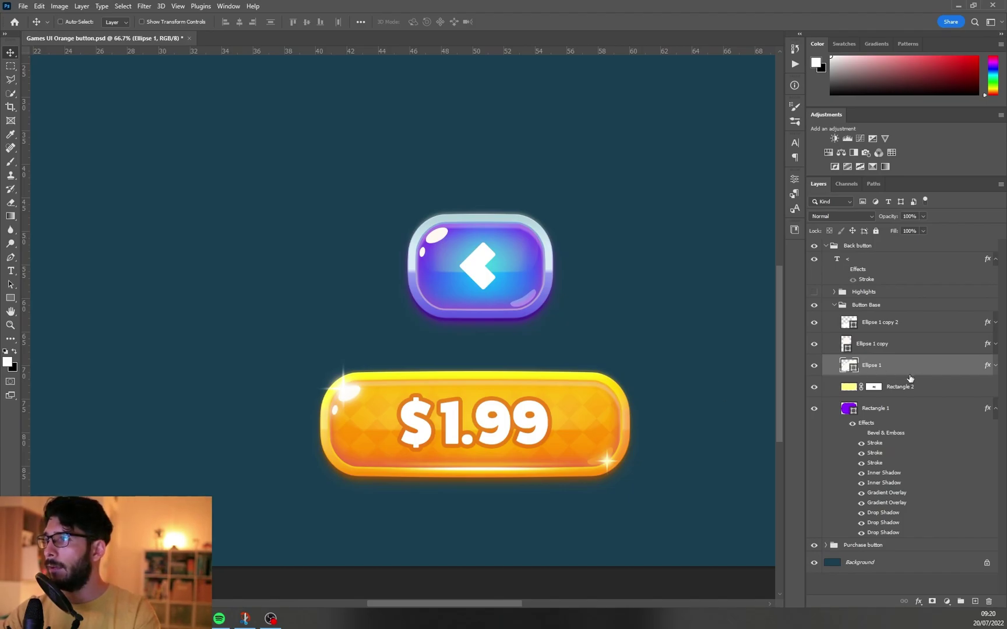
left_click(996, 367)
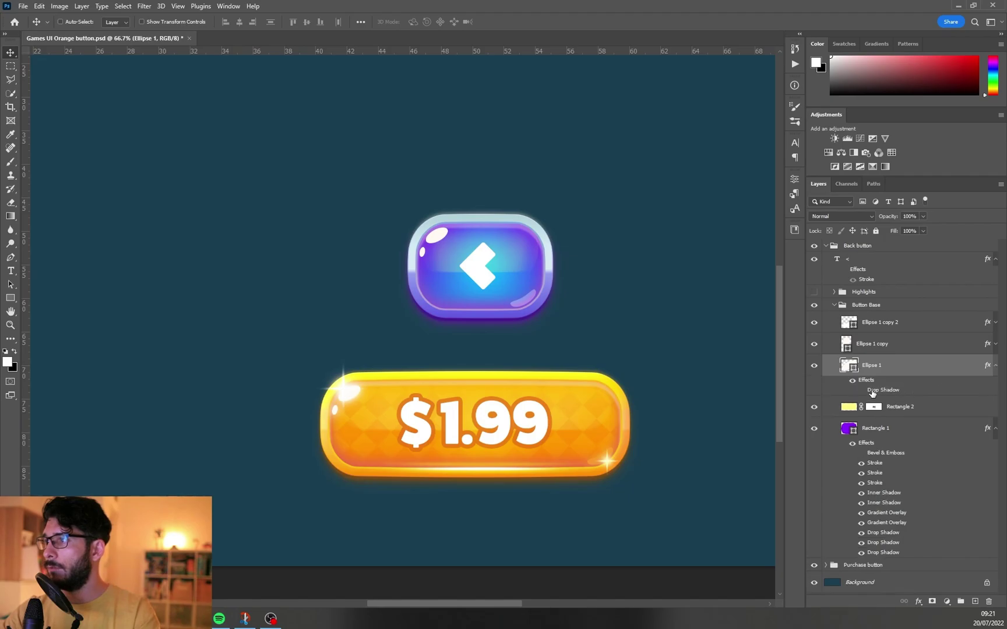
left_click(861, 390)
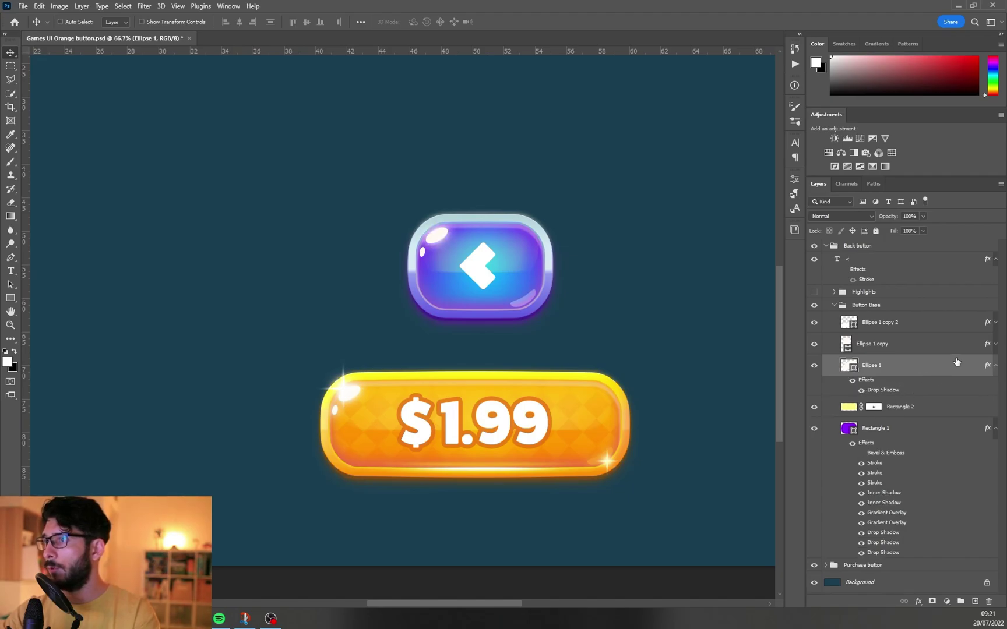
Set Ellipse 1 copy 2's drop shadow opacity to 30%, toggle Bevel & Emboss, collapse the group
left_click(996, 344)
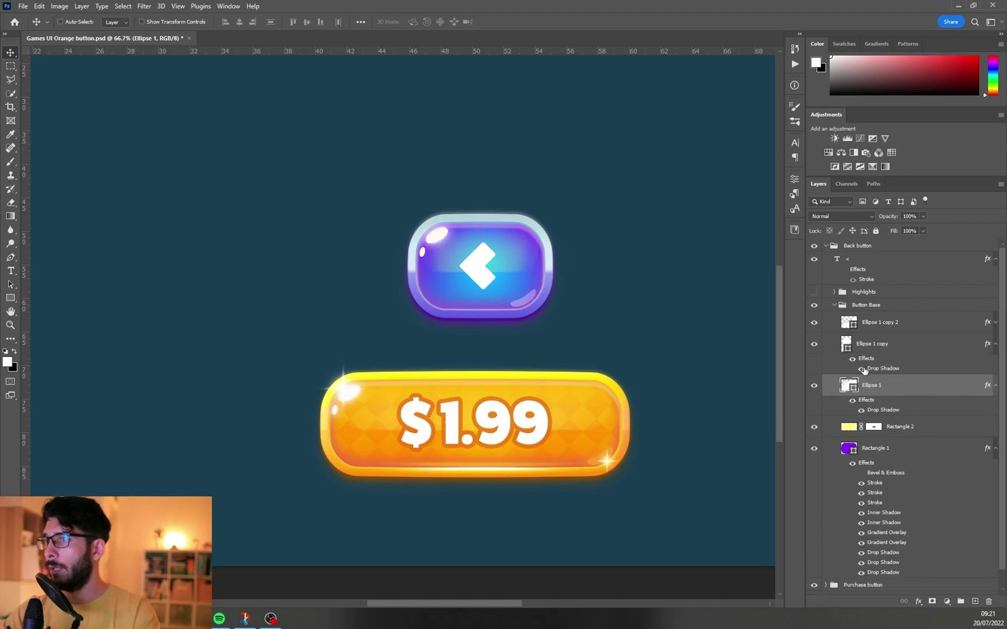
double_click(864, 370)
left_click(792, 126)
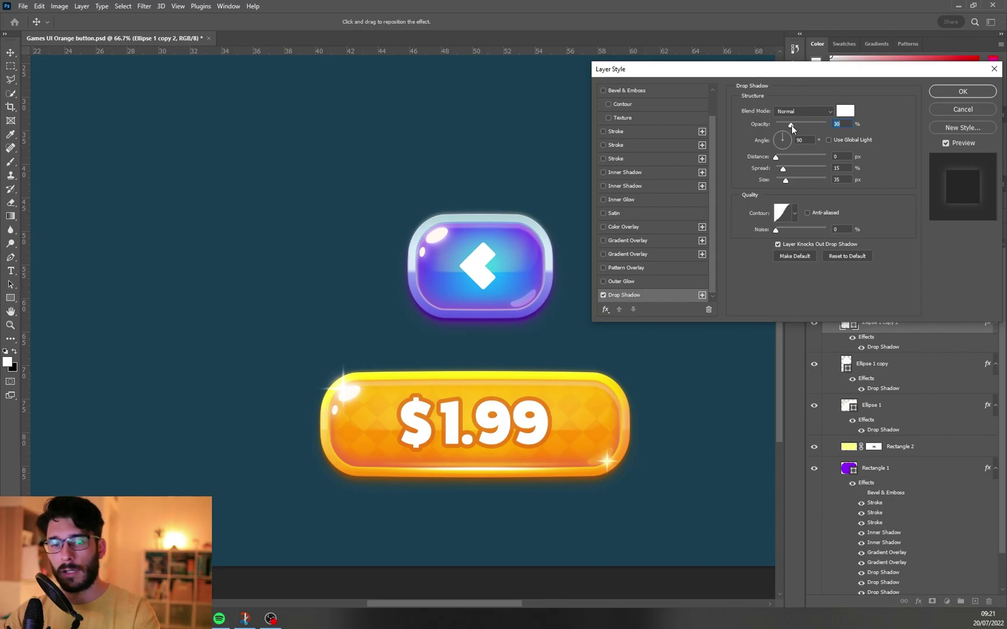
key("Return")
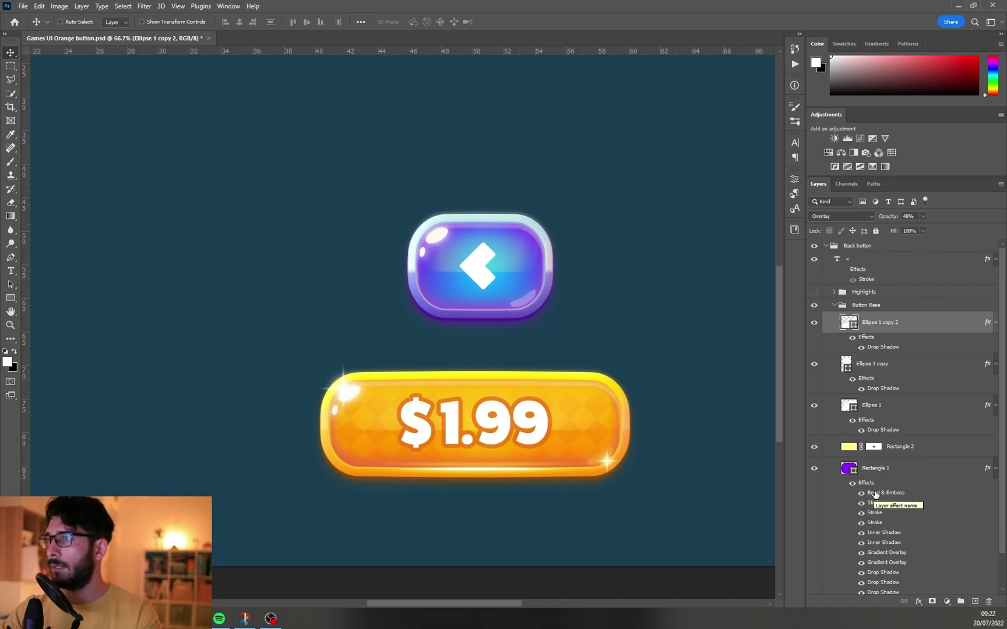
left_click(861, 493)
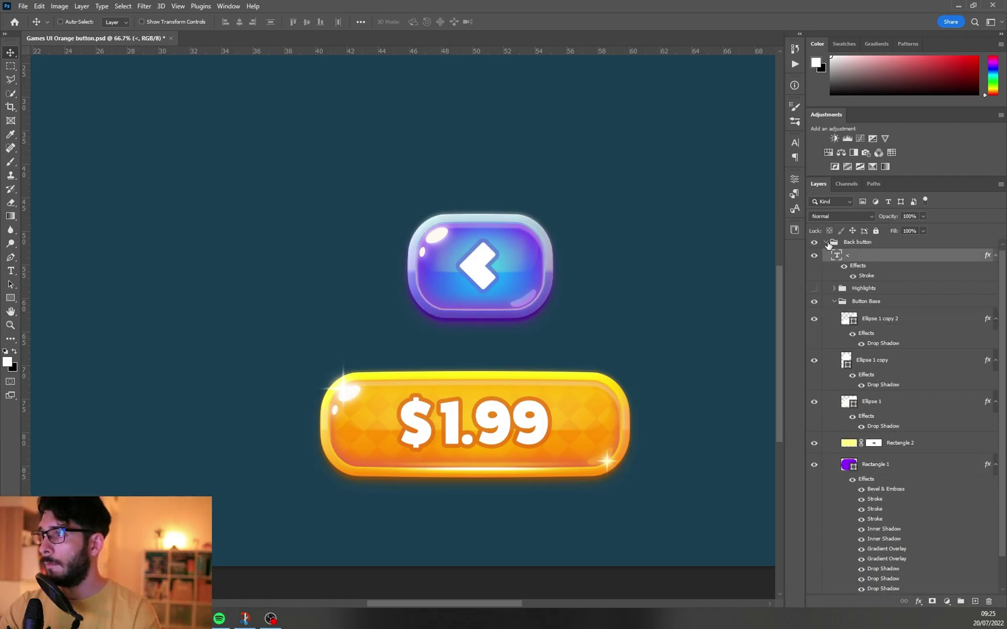
left_click(826, 246)
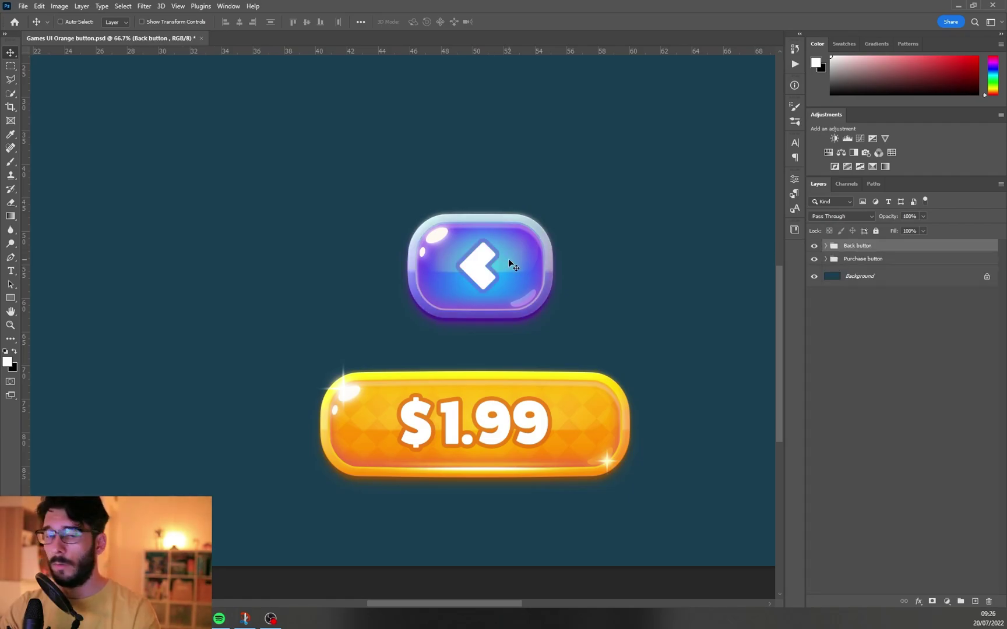
Scale the Back button group to about 85% and move it left of the $1.99 button
key("ctrl+minus")
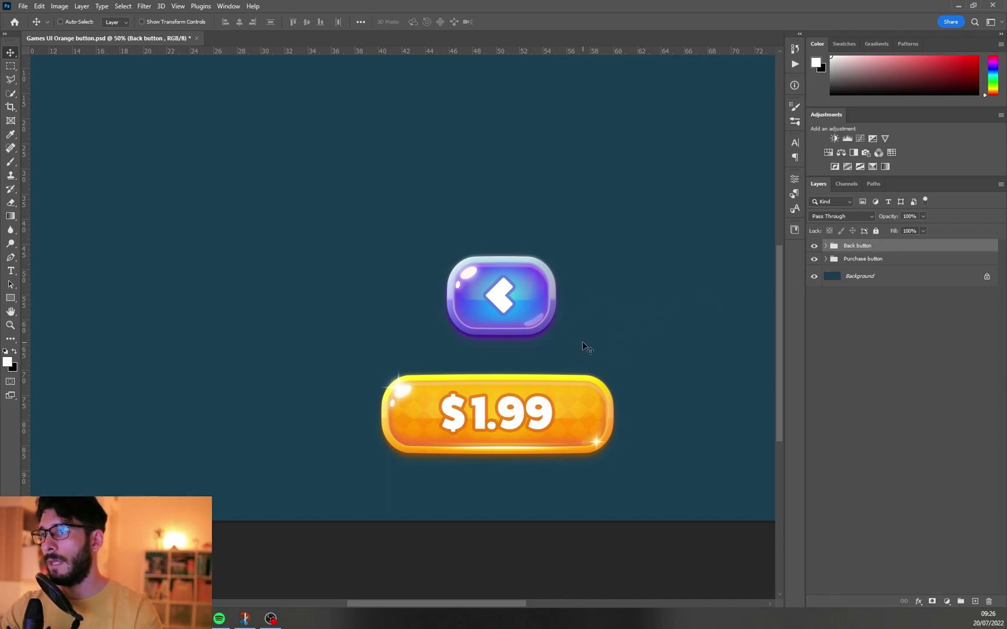
key("ctrl+t")
left_click_drag(611, 336, 581, 307)
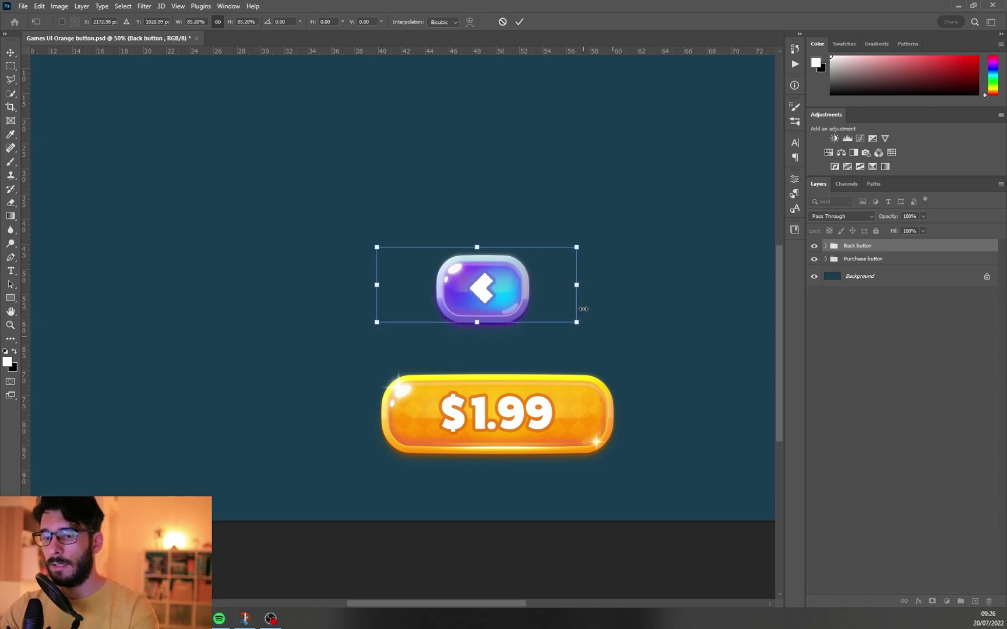
key("Return")
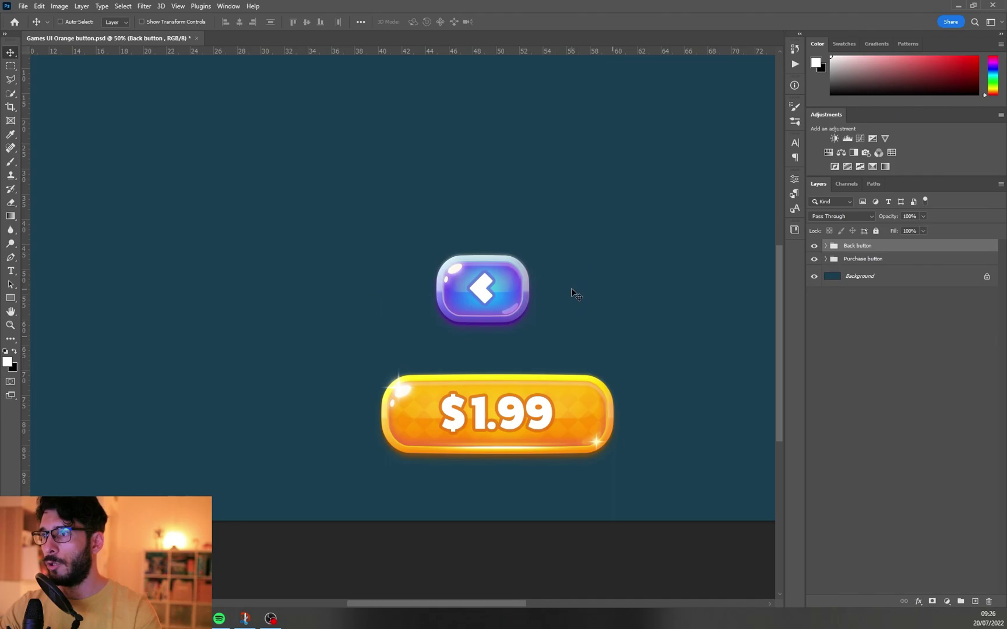
left_click_drag(577, 279, 427, 405)
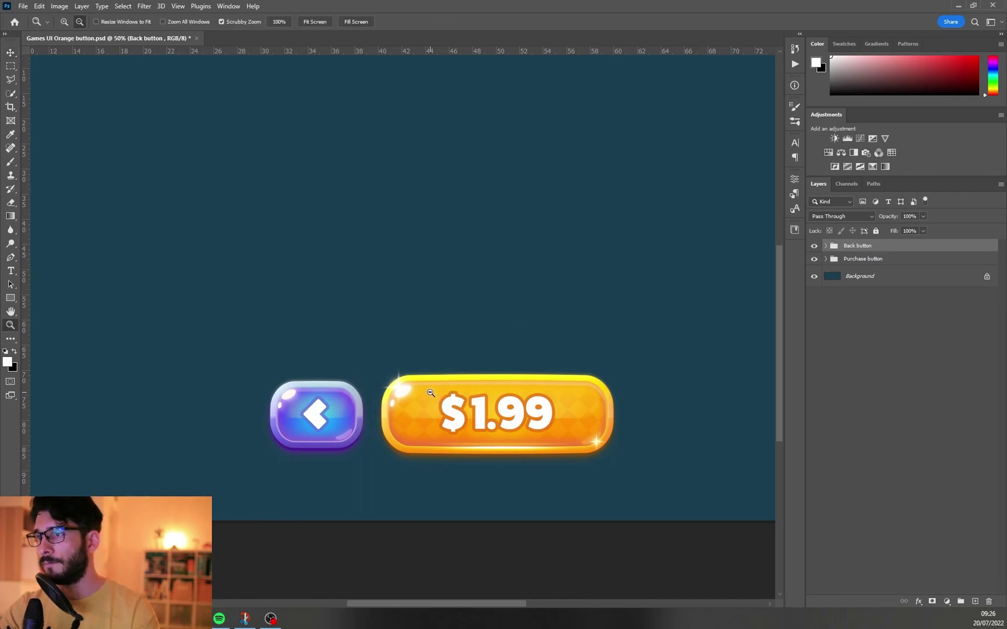
Fill a new layer above Background with a top-to-bottom teal gradient
scroll(359, 387, "down", 3)
left_click(905, 277)
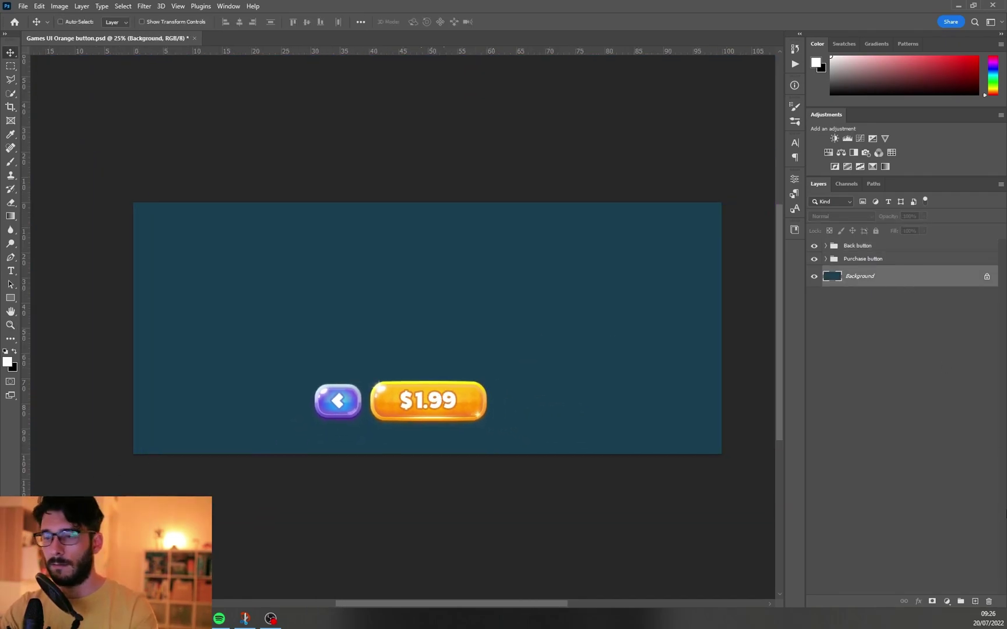
left_click(975, 601)
key("g")
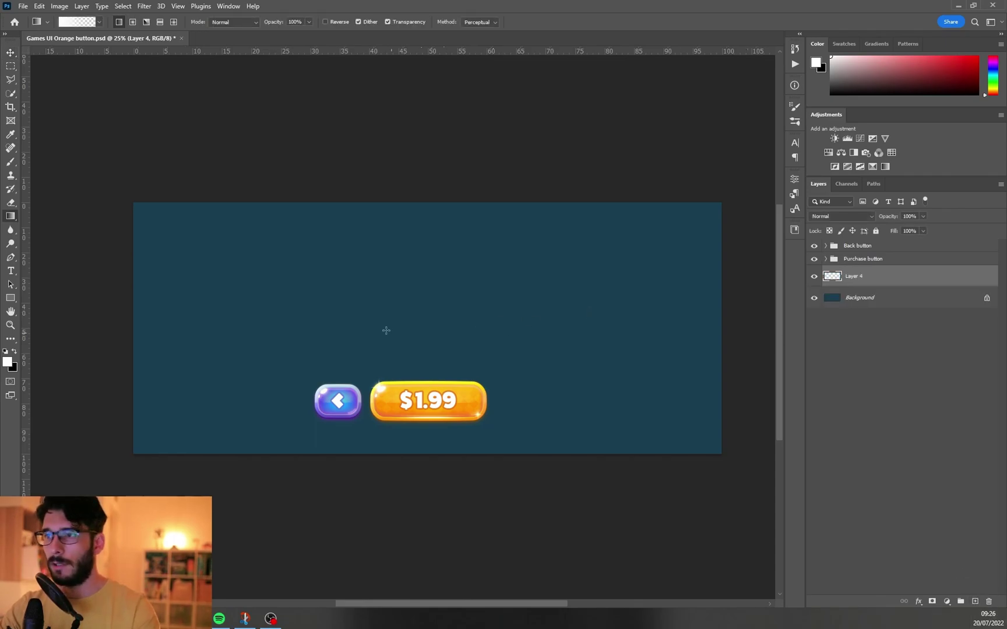
left_click(508, 283, "alt")
right_click(507, 285, "alt+shift")
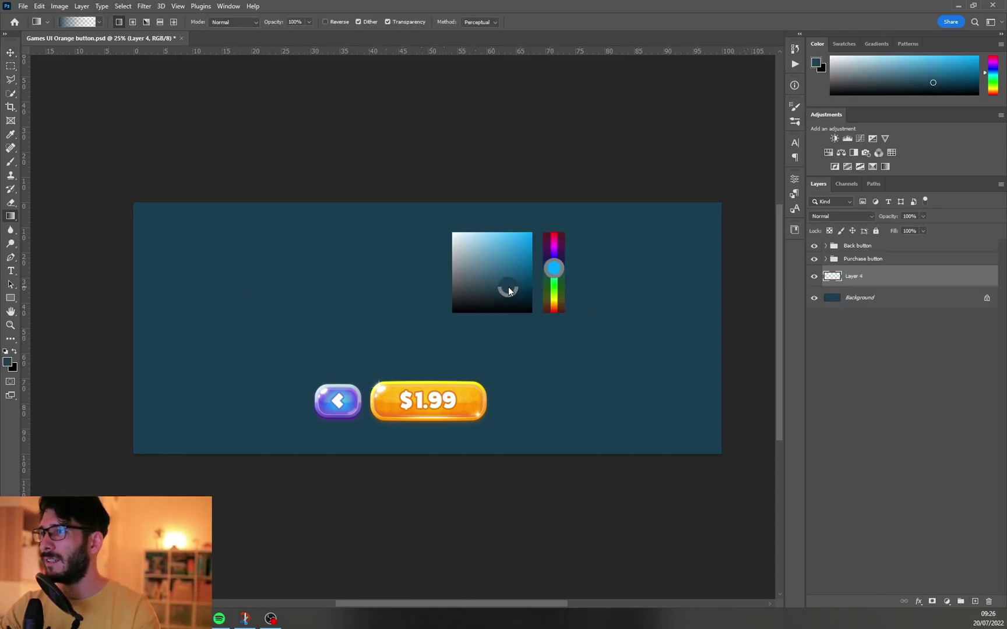
left_click_drag(423, 166, 423, 446)
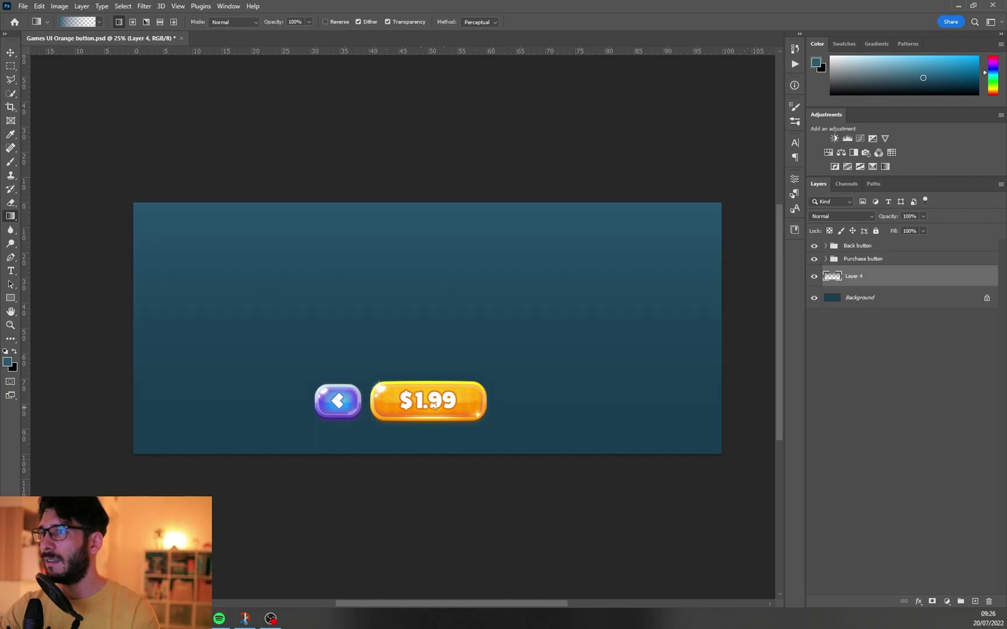
right_click(462, 333, "alt+shift")
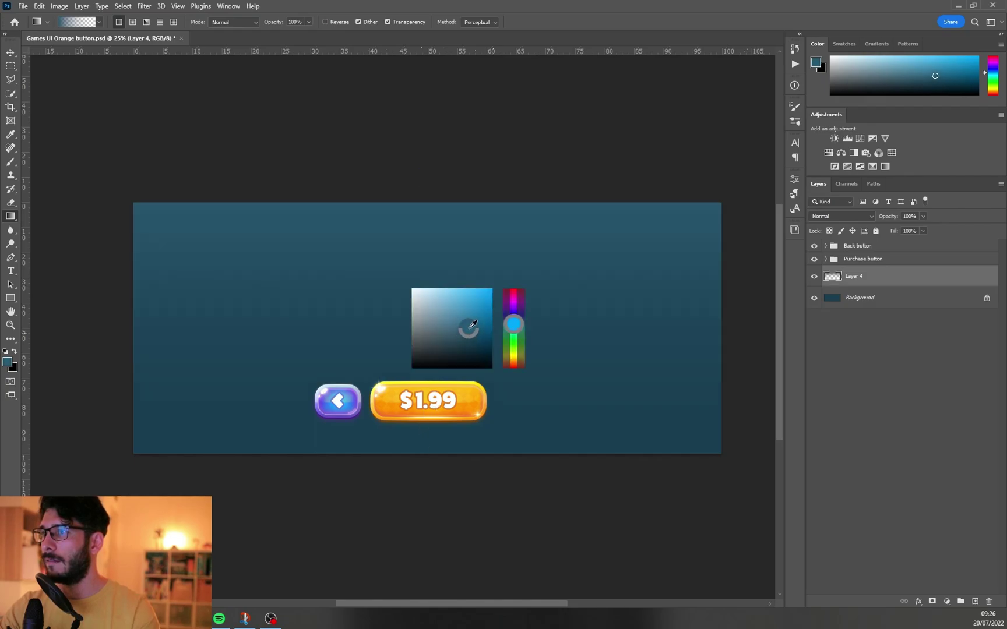
left_click_drag(418, 221, 418, 502)
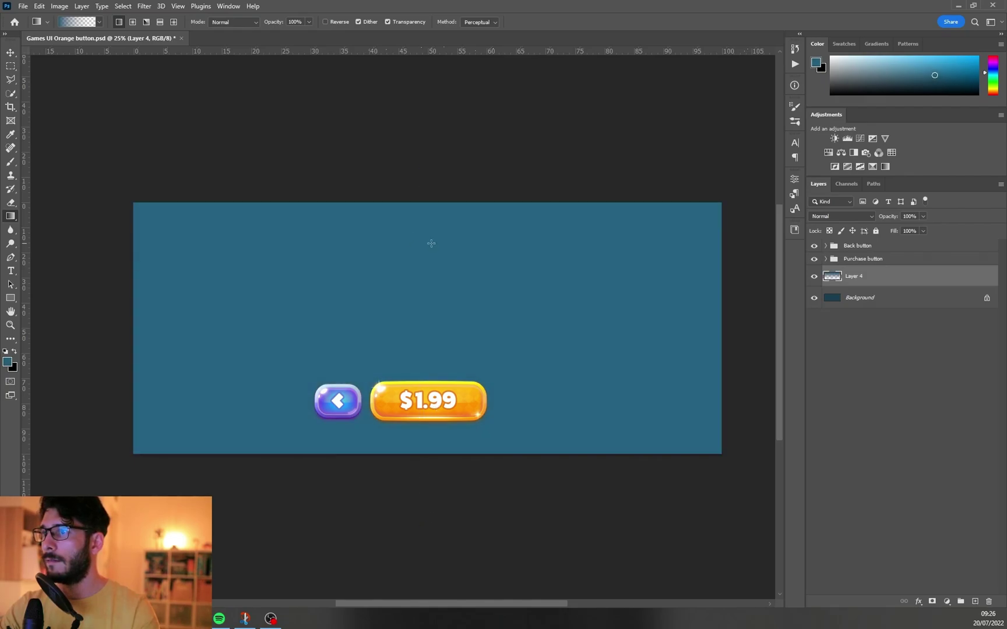
key("ctrl+z")
left_click_drag(423, 178, 422, 530)
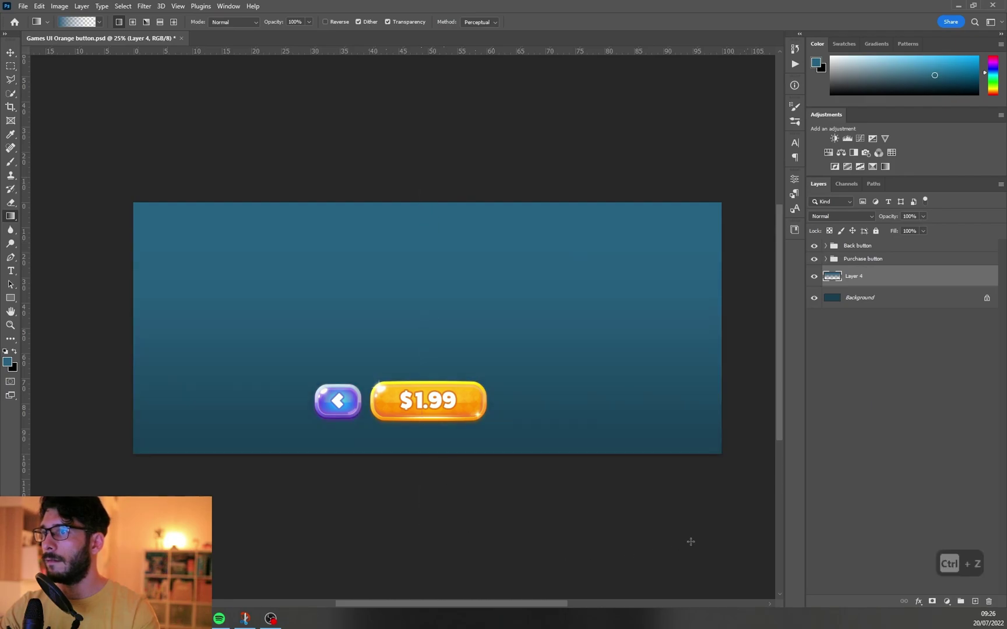
Add a lowered-opacity, saturated purple gradient layer rising from the canvas bottom
left_click(975, 602)
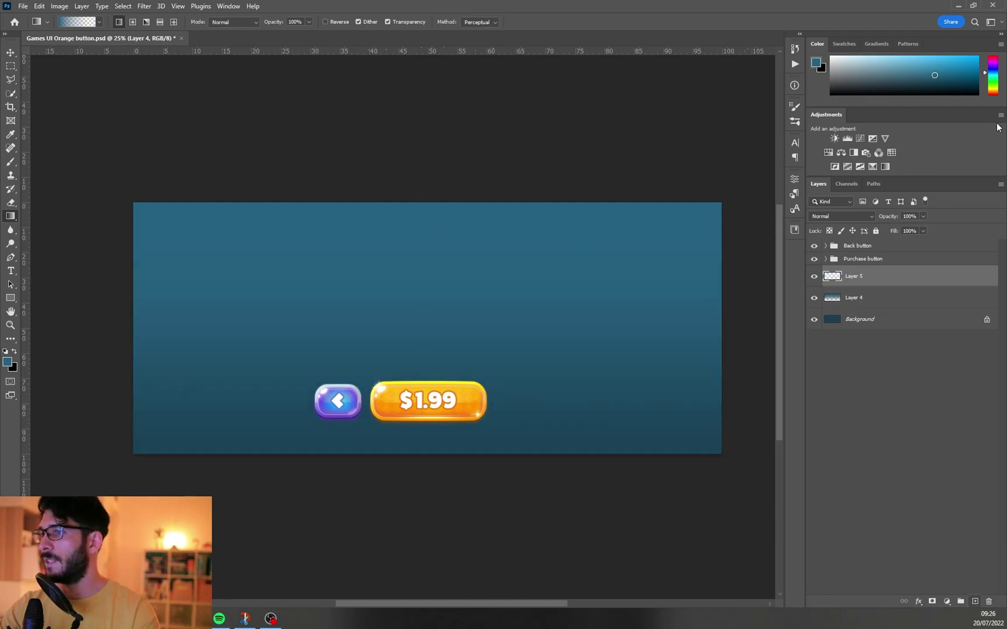
left_click(992, 68)
left_click_drag(882, 72, 886, 65)
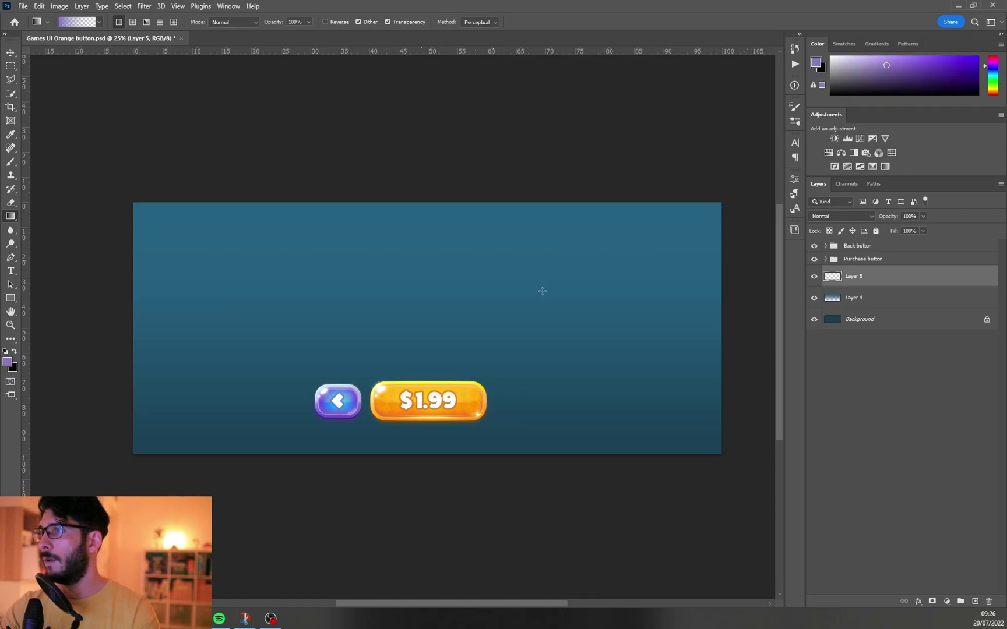
left_click_drag(459, 548, 523, 97)
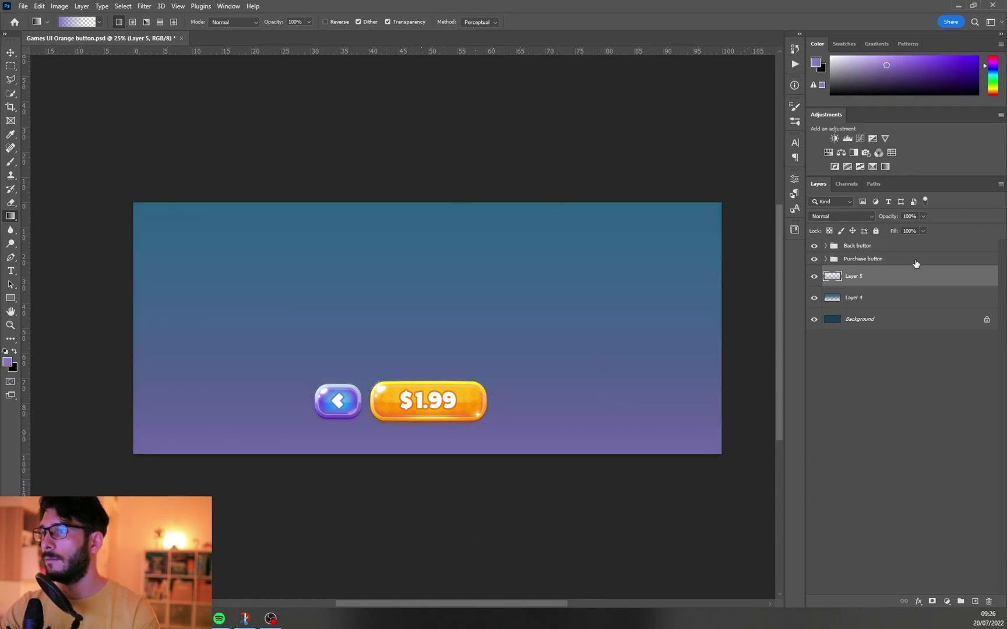
left_click_drag(891, 217, 829, 239)
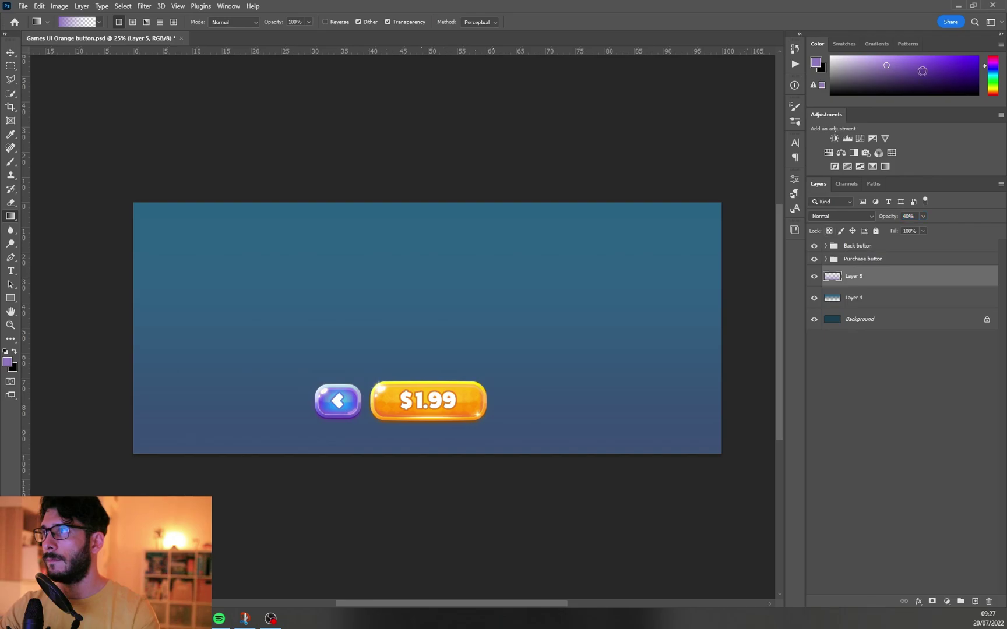
left_click(935, 57)
key("alt+shift+BackSpace")
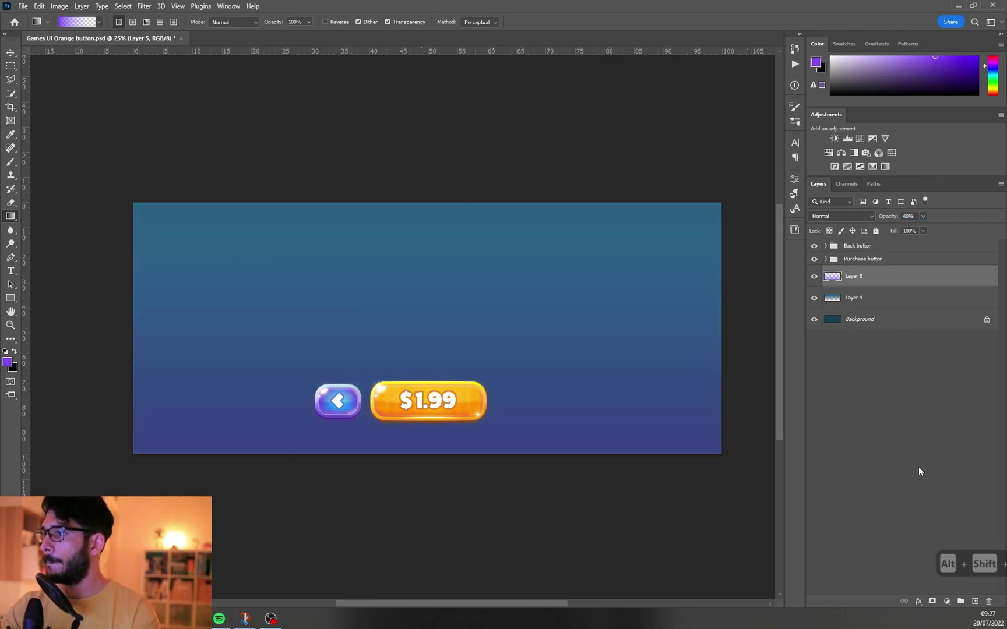
Unlock Background and group Layers 5, 4 and 0 into Group 1
left_click(985, 319)
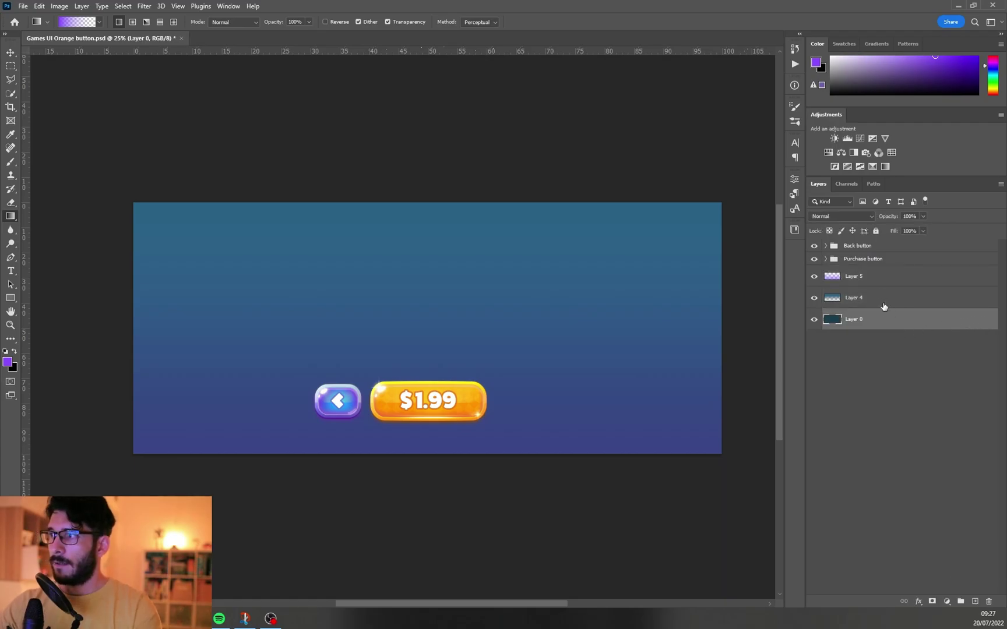
left_click(886, 282, "shift")
key("ctrl+g")
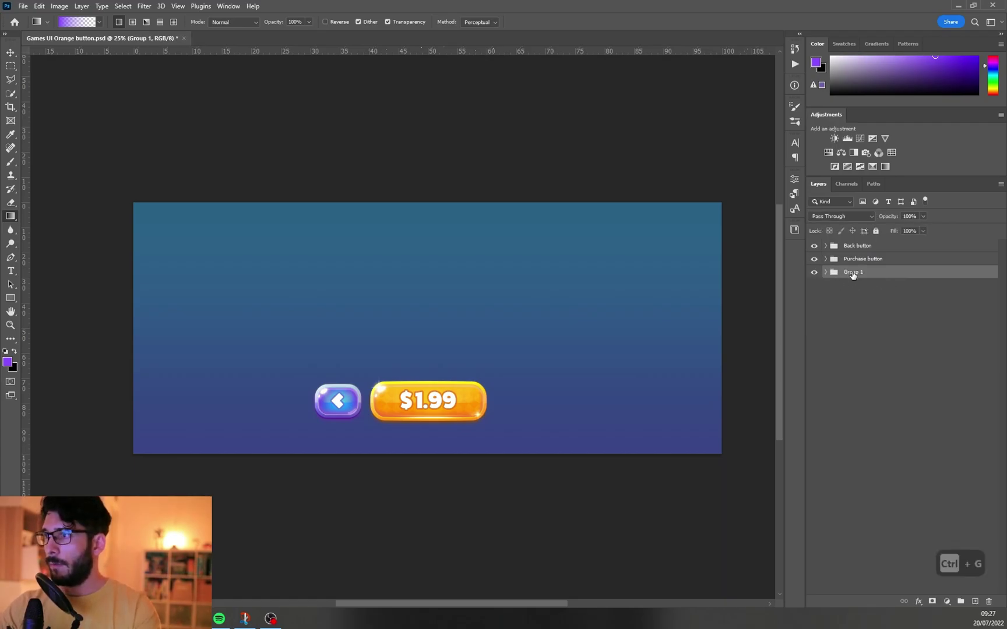
Rename the copied button group and change its '<' text to 'X'
double_click(852, 272)
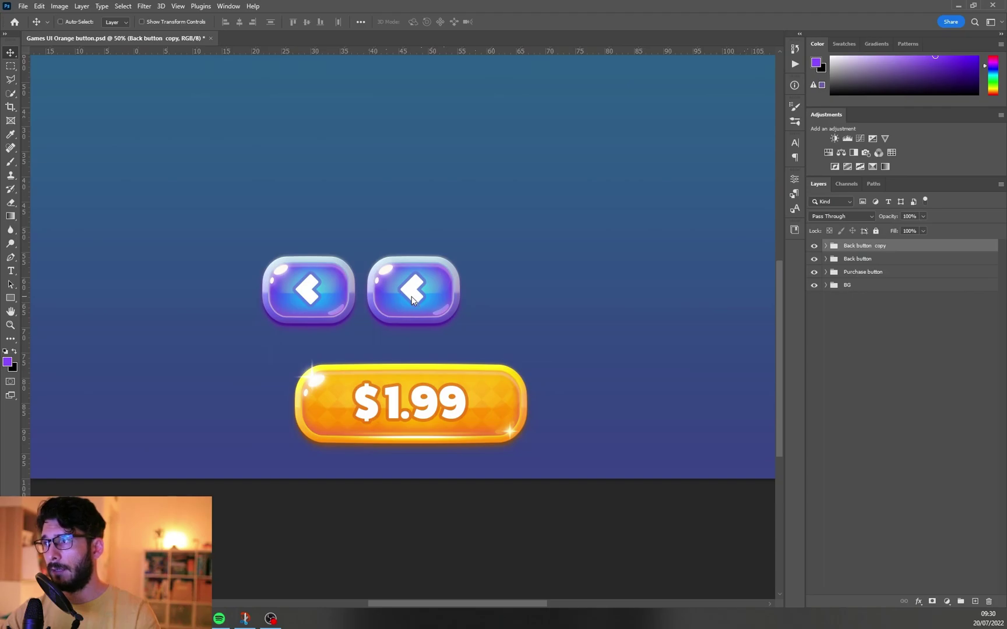
right_click(411, 300)
left_click(431, 308)
double_click(427, 293)
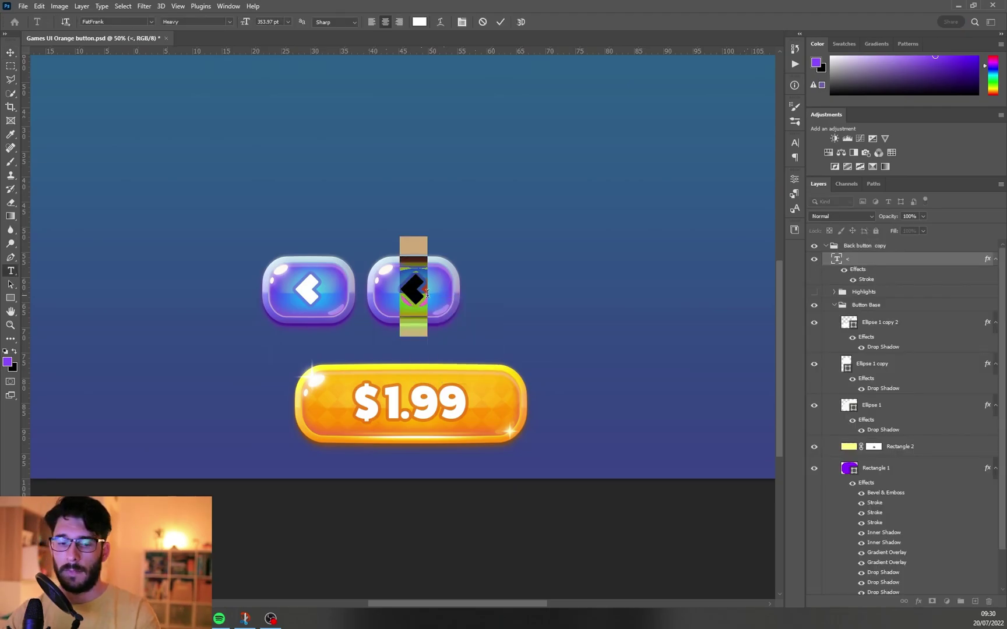
type("x")
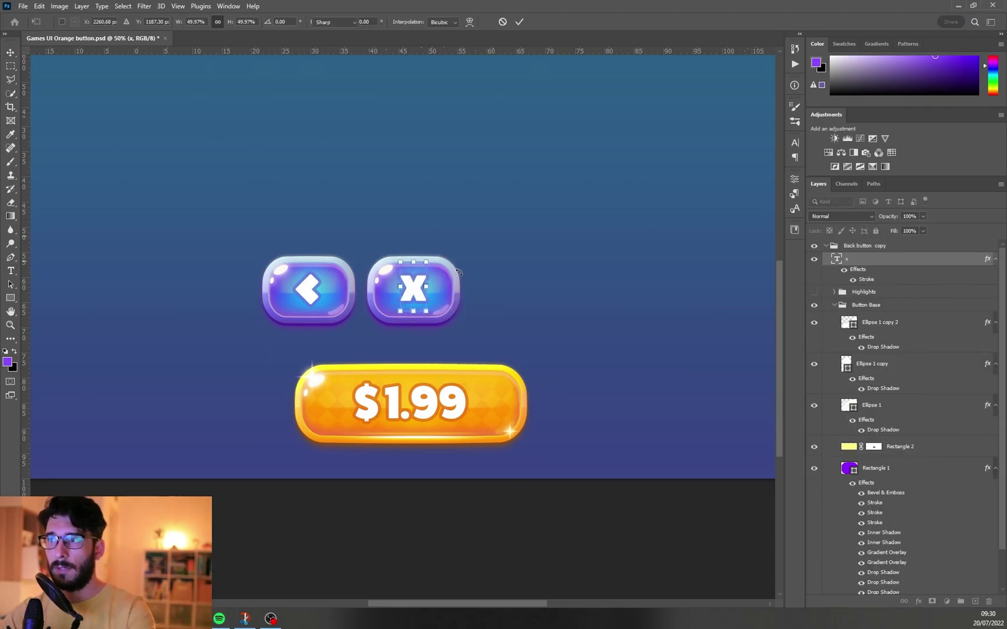
key("ctrl+Return")
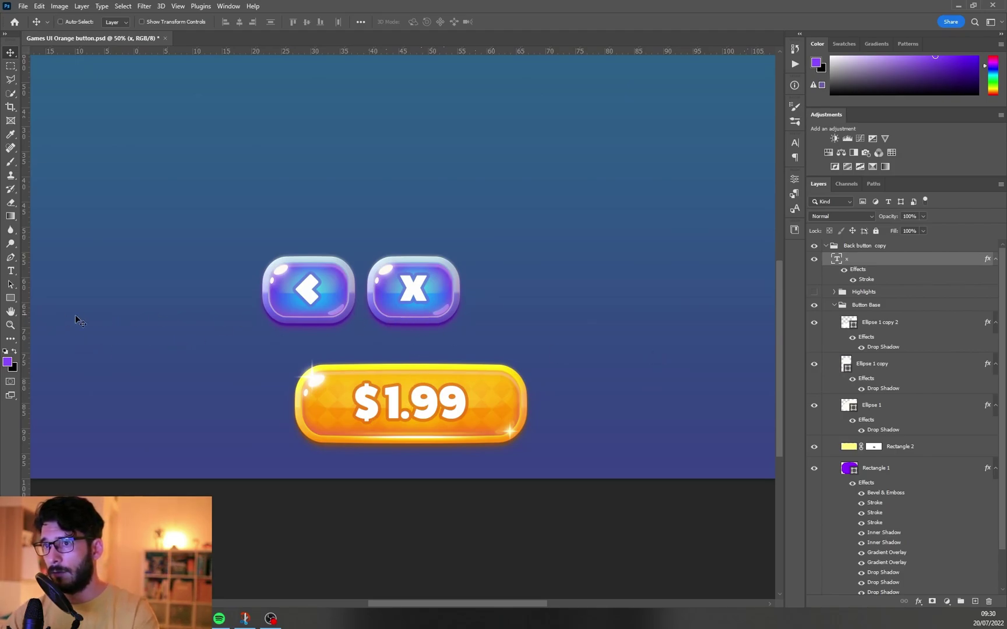
Draw a small new rectangle beside the X button and zoom in on it
left_click_drag(11, 297, 66, 299)
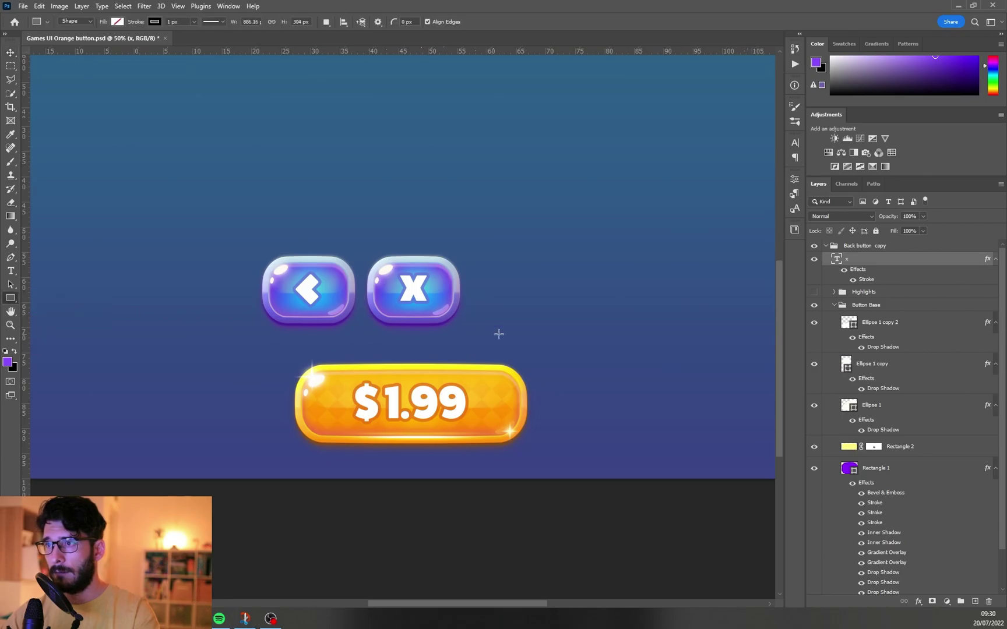
left_click_drag(497, 277, 519, 319)
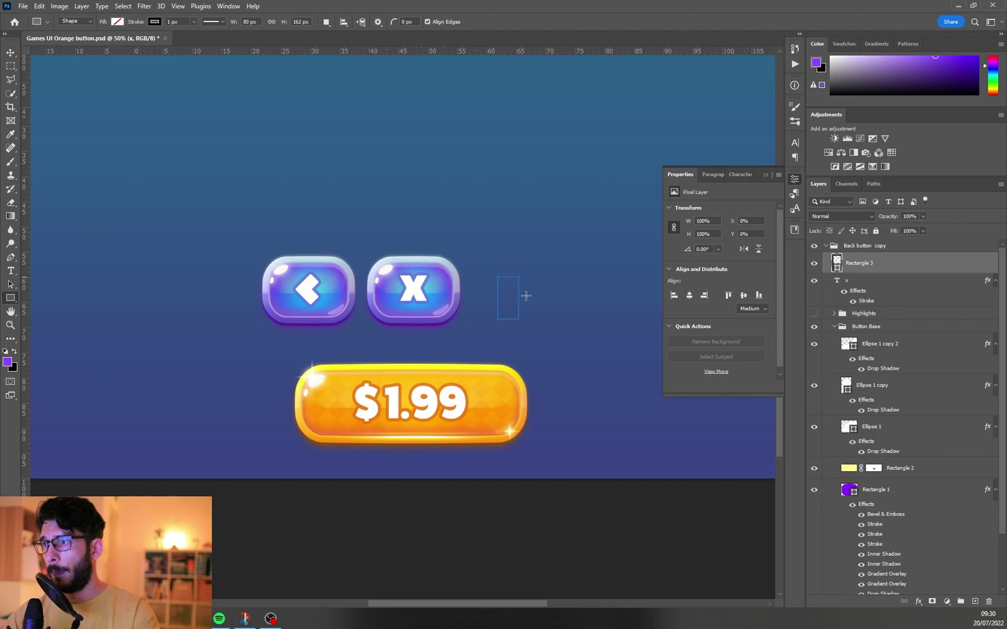
key("z")
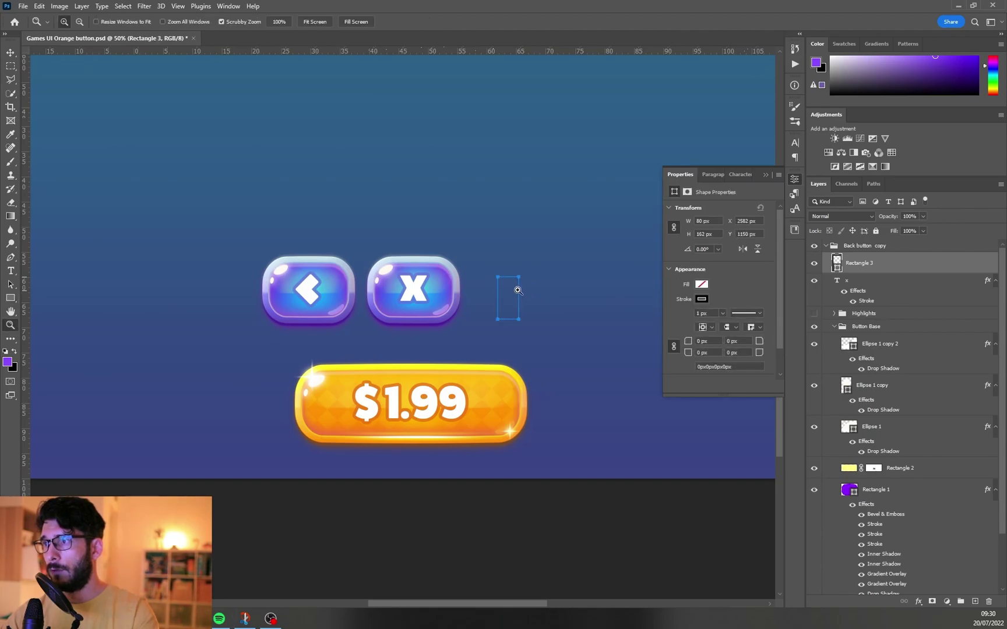
left_click_drag(515, 290, 517, 288)
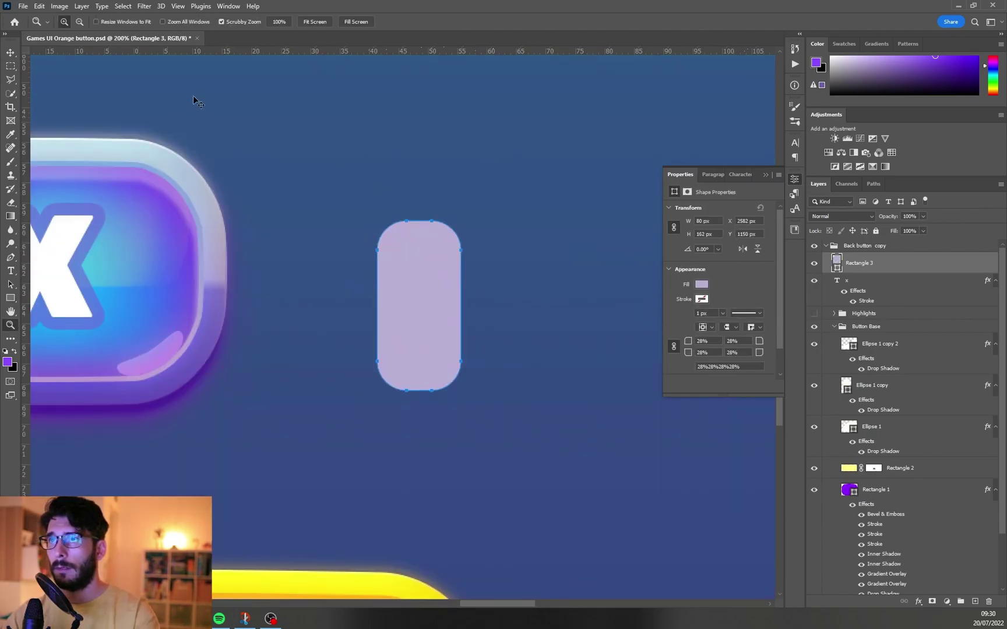
Warp the rounded rectangle with the Inflate preset into a bulging pill
key("ctrl+t")
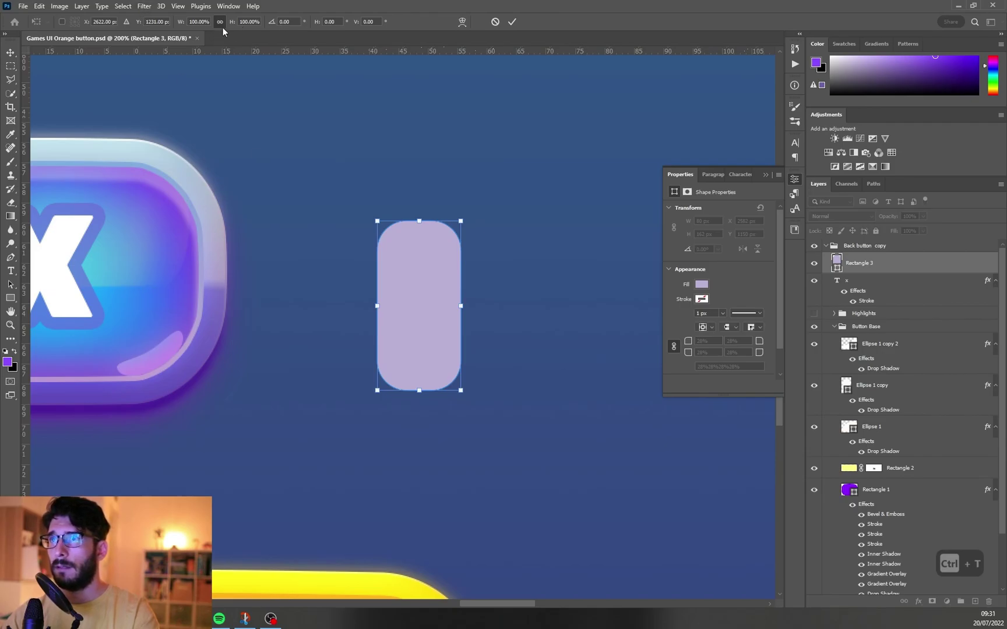
left_click(462, 21)
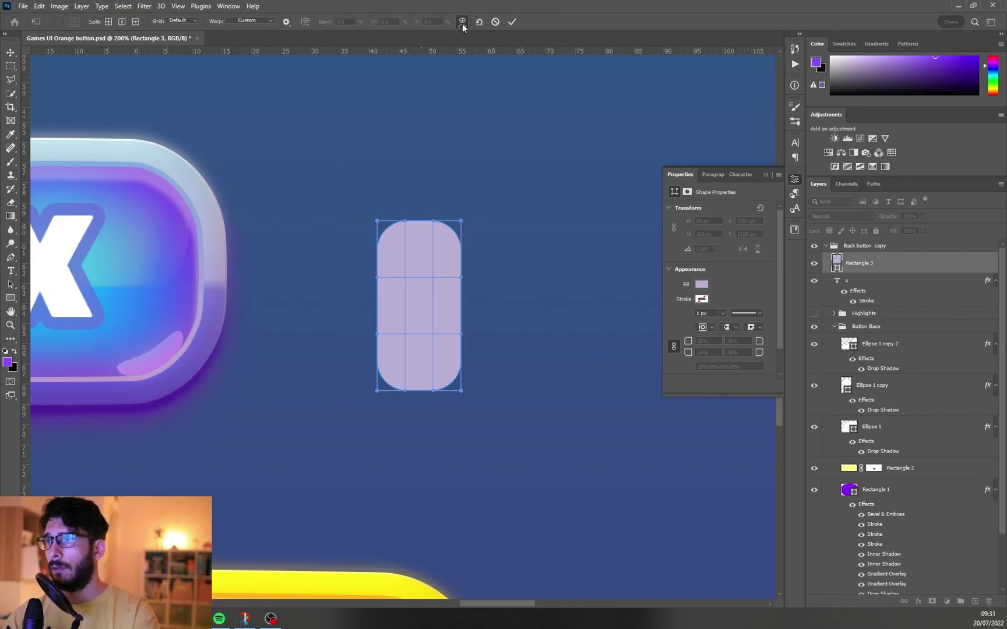
left_click(254, 21)
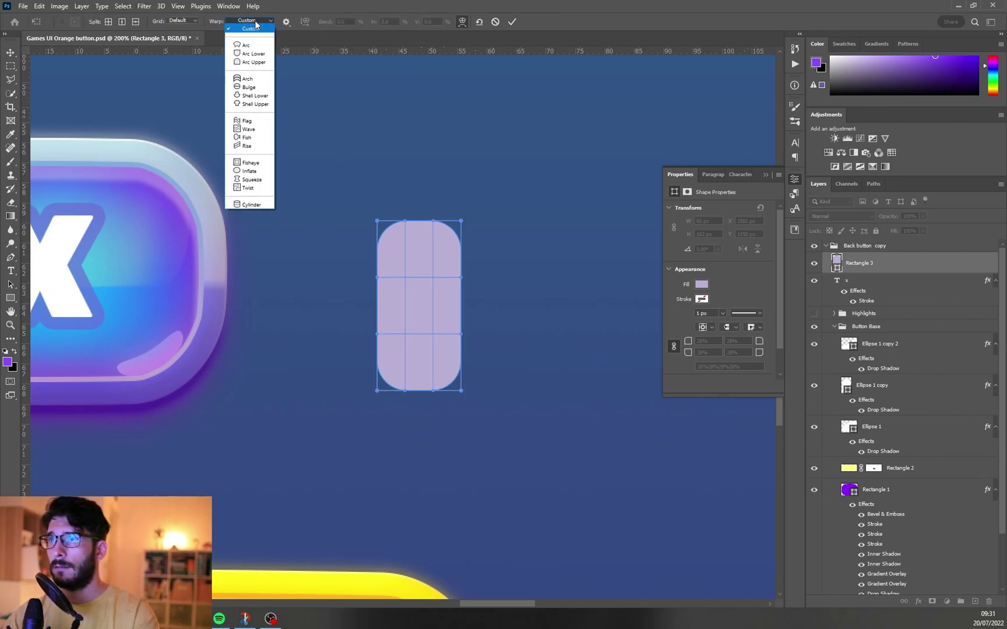
left_click(253, 169)
left_click_drag(418, 204, 414, 145)
key("ctrl+d")
key("Return")
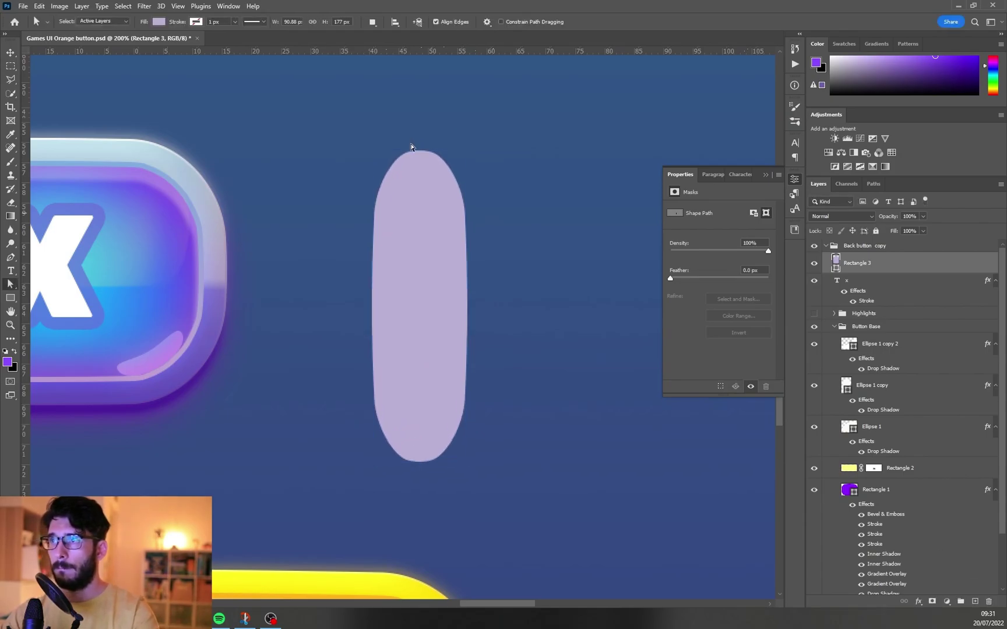
Squash the pill slightly shorter from the top, then duplicate it
left_click(411, 150)
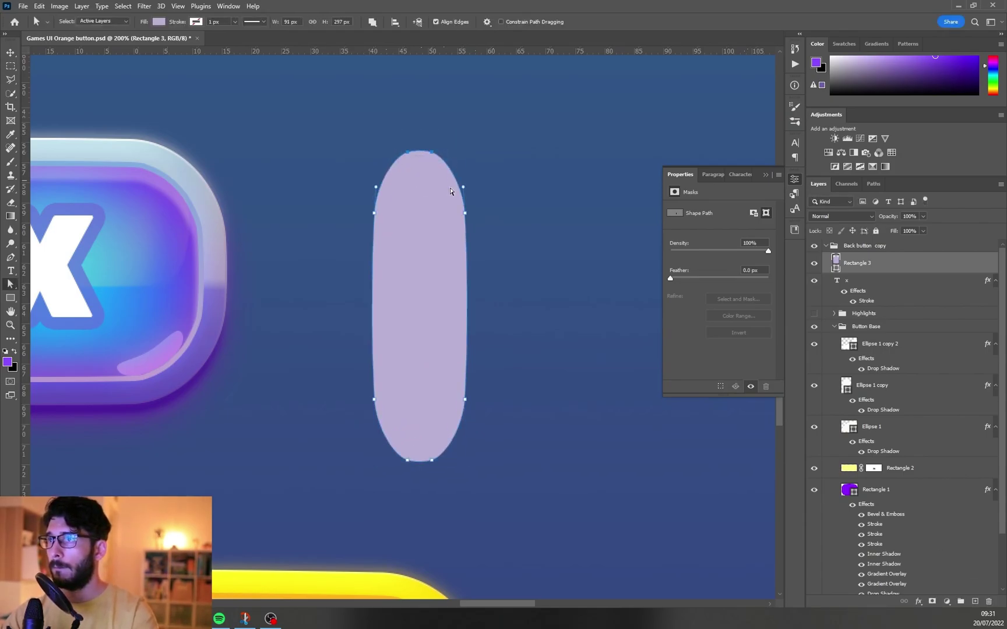
key("ctrl+t")
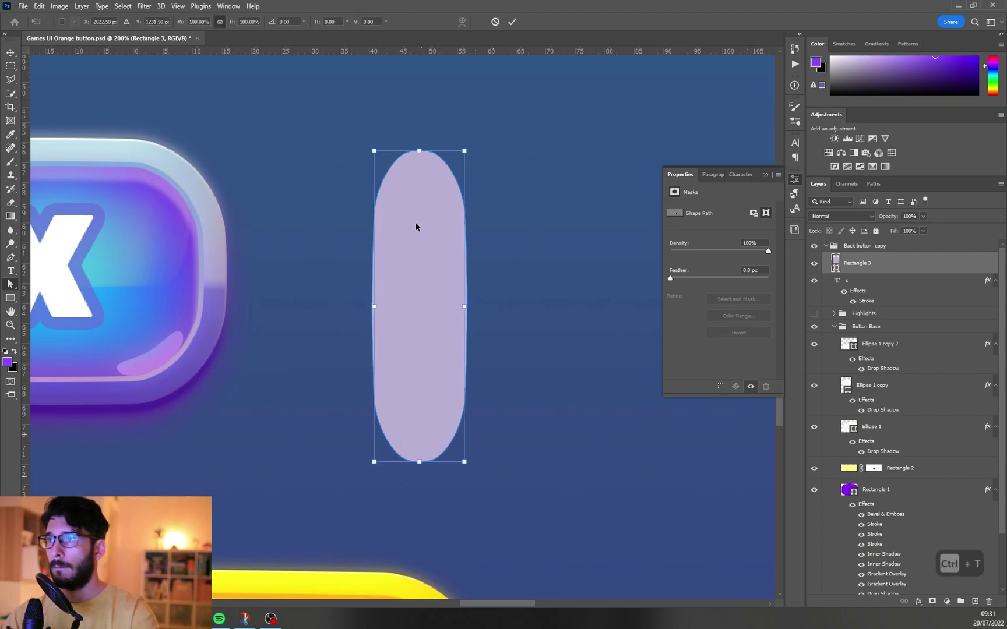
mouse_move(421, 151)
left_mouse_down()
mouse_move(421, 164)
mouse_move(431, 164)
left_mouse_up()
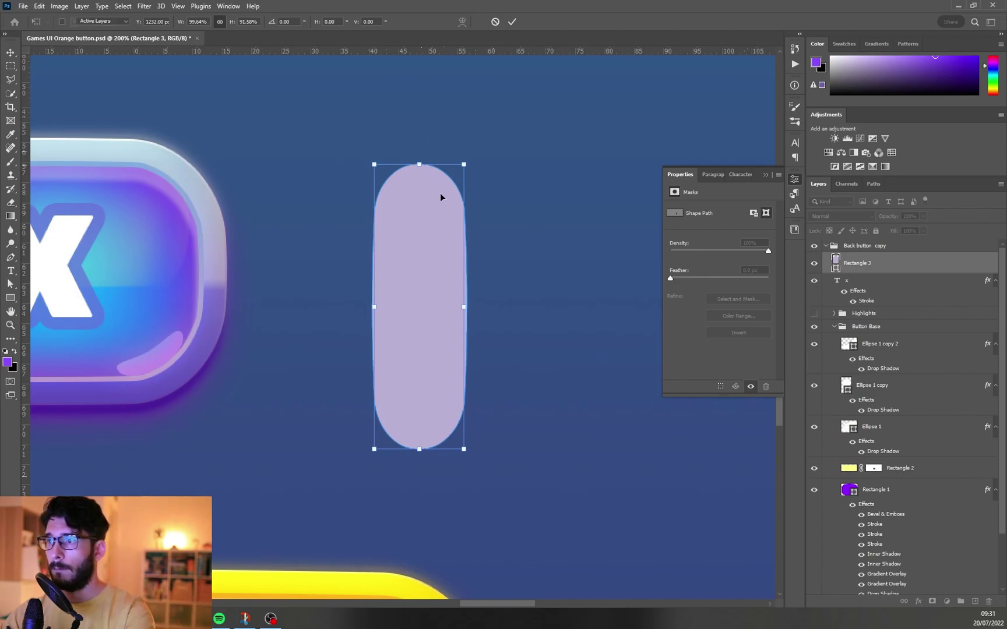
key("Return")
key("ctrl+j")
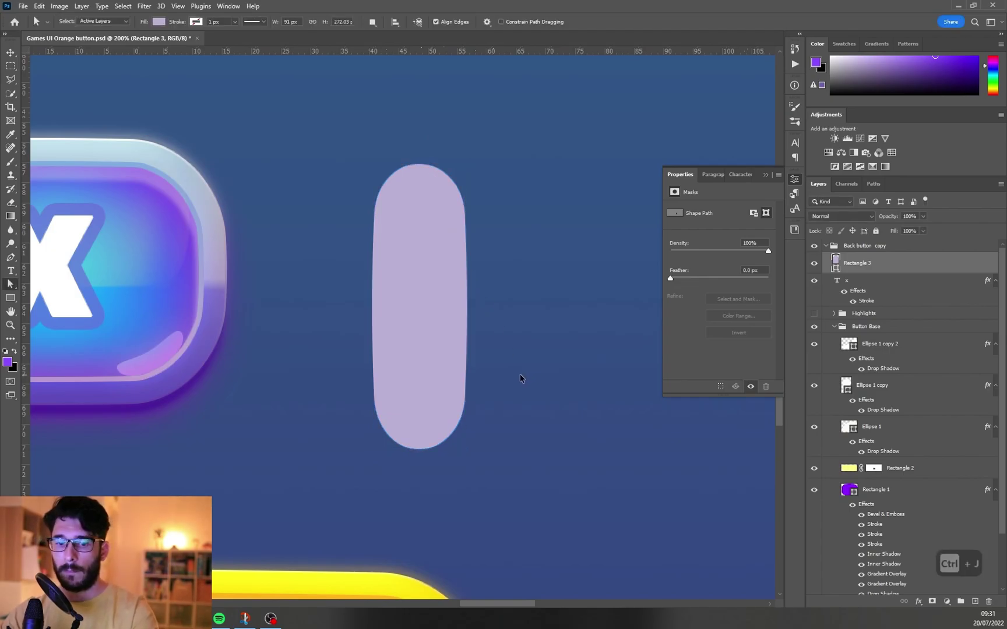
key("ctrl+t")
Rotate the pill copy 90° into a plus, merge both pills, and rotate 45° into an X
left_click_drag(491, 146, 572, 373)
key("Return")
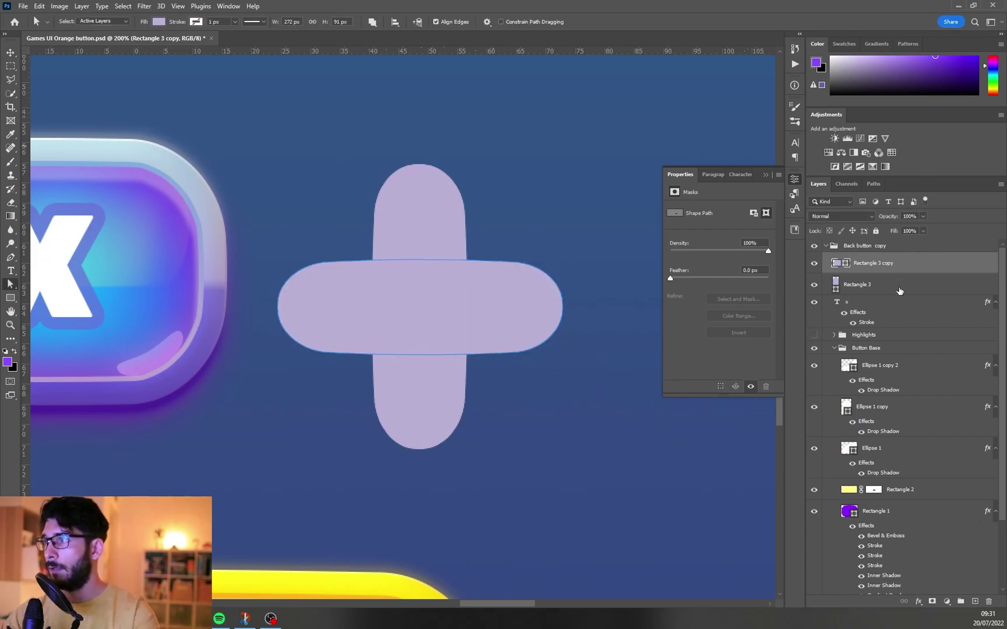
left_click(900, 285, "shift")
key("ctrl+e")
key("ctrl+t")
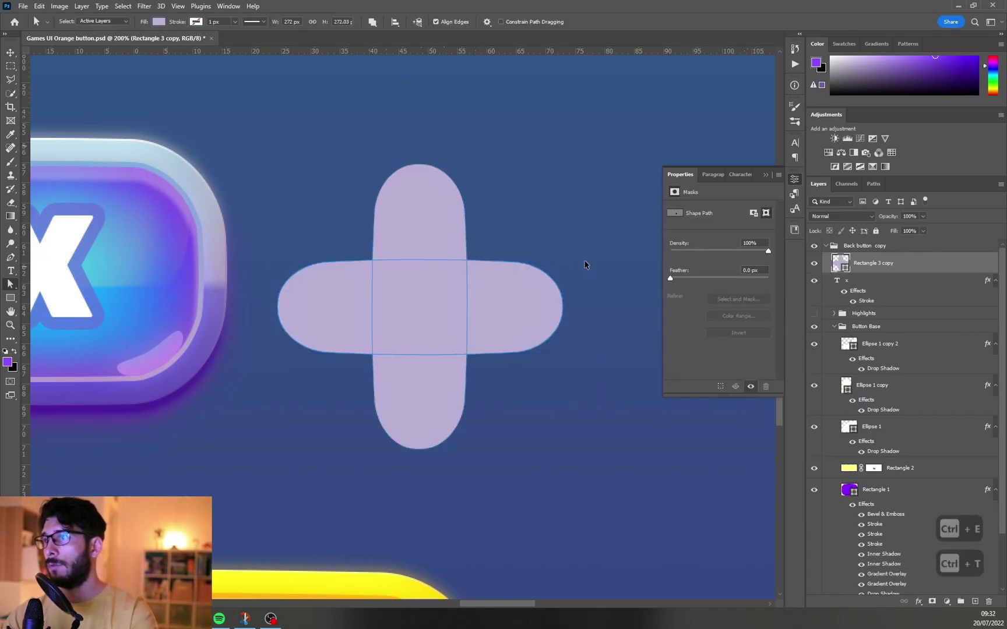
left_click_drag(567, 150, 442, 118)
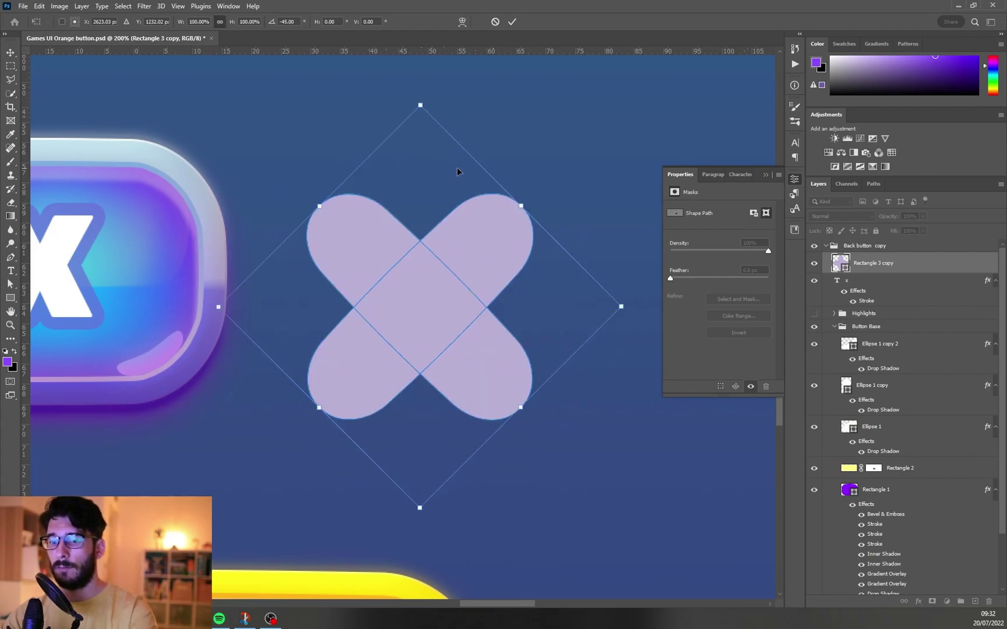
key("Return")
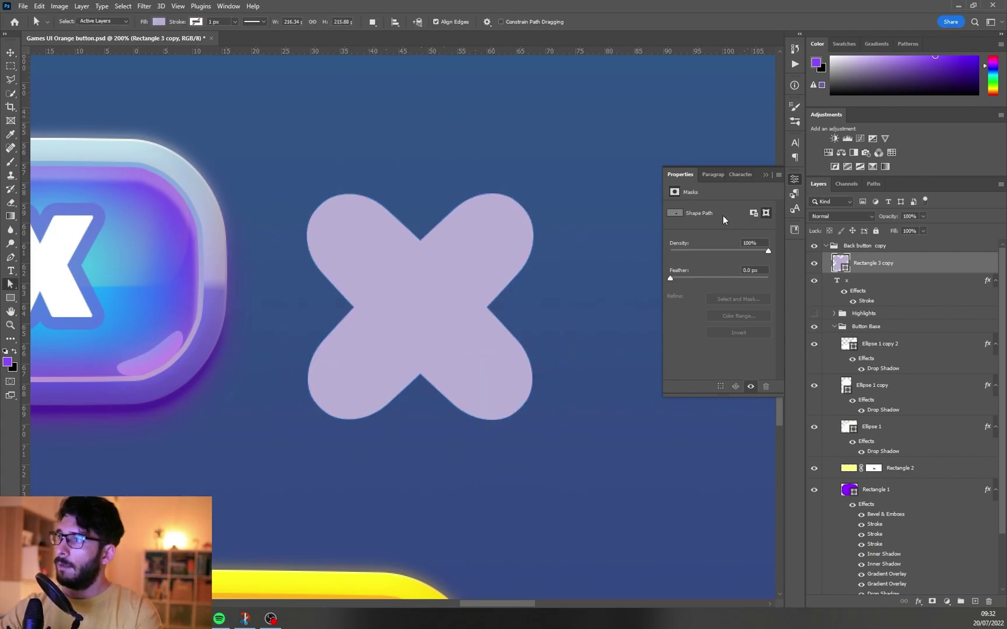
Zoom out and move the X shape up and to the right of the X button
left_click(795, 180)
left_click_drag(485, 343, 556, 345)
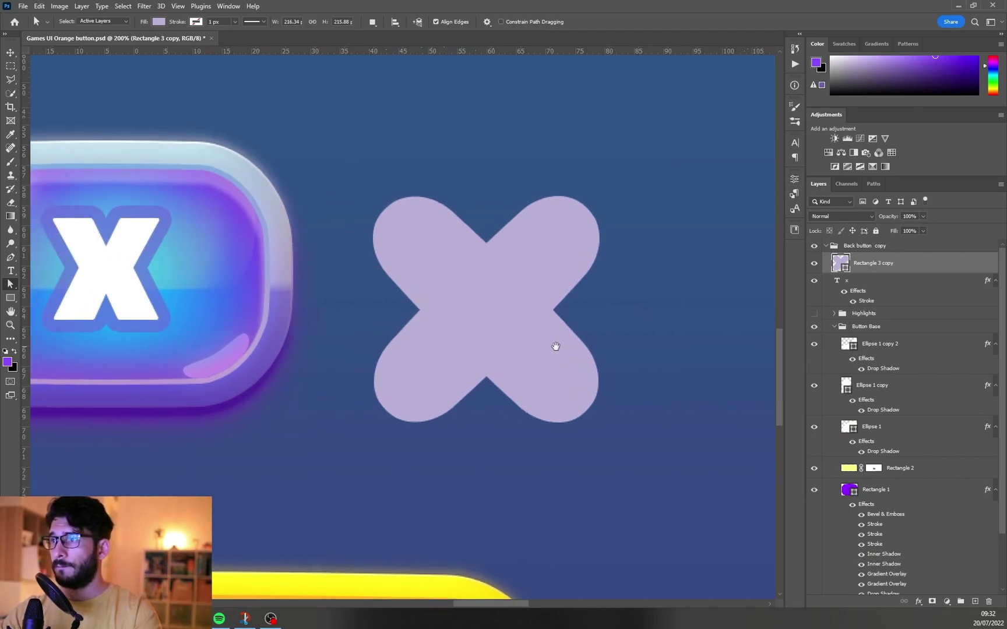
key("z")
left_click(513, 314, "alt")
left_click(513, 314, "alt")
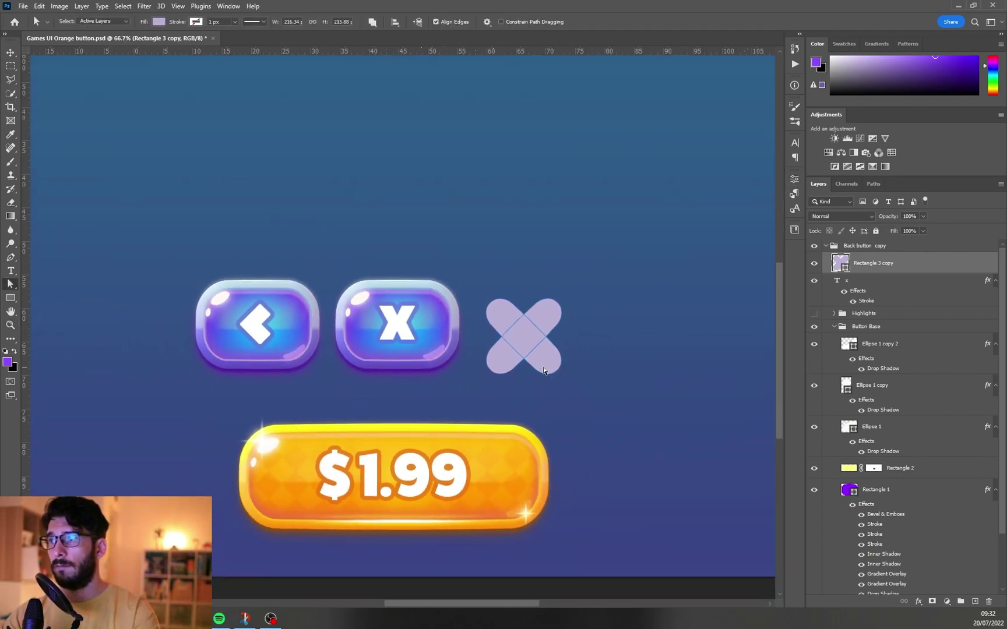
key("v")
key("ctrl+t")
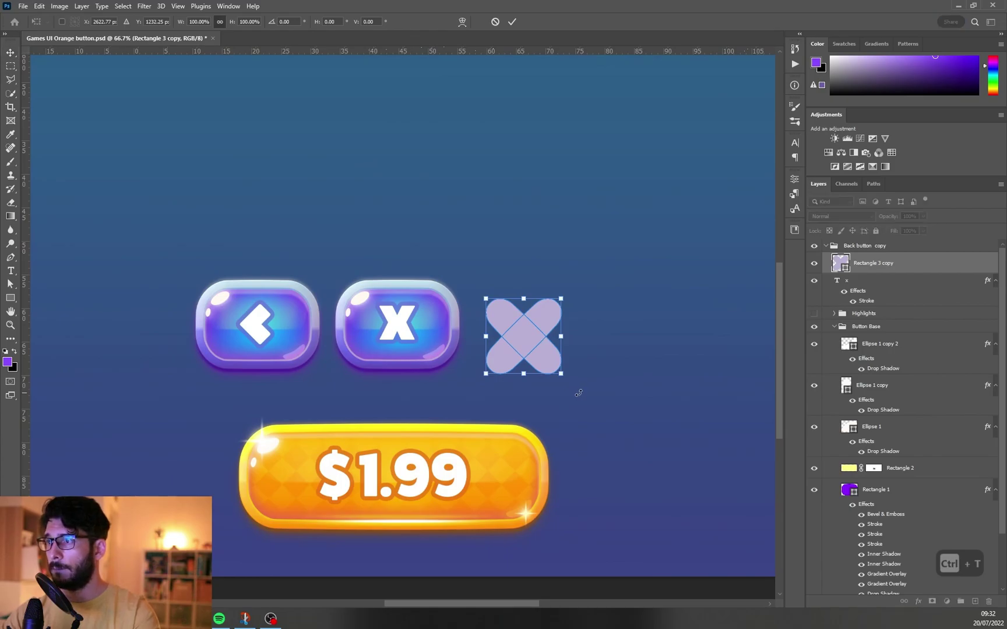
key("Return")
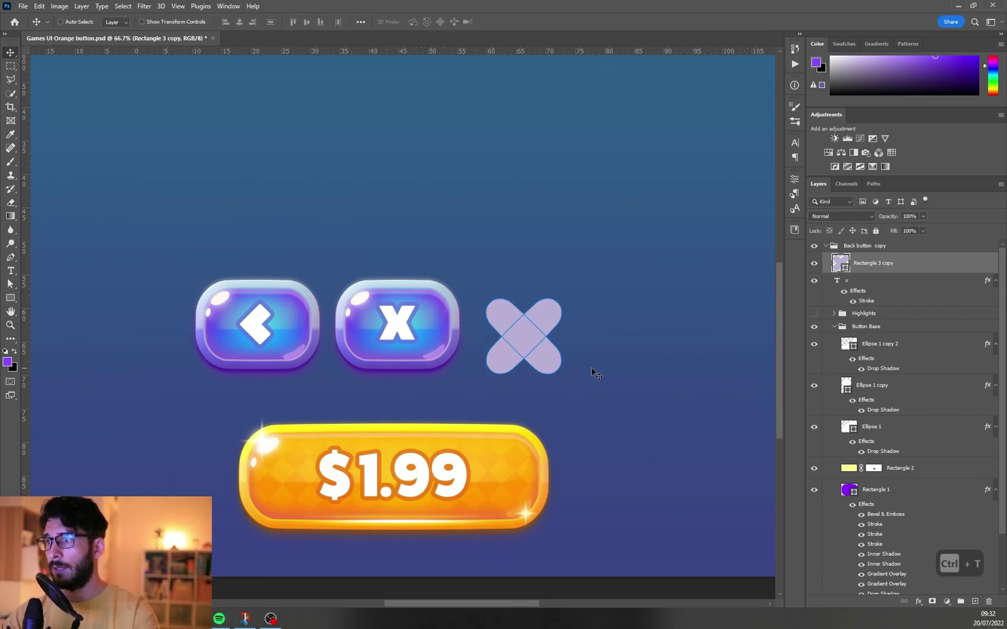
left_click_drag(549, 364, 583, 385)
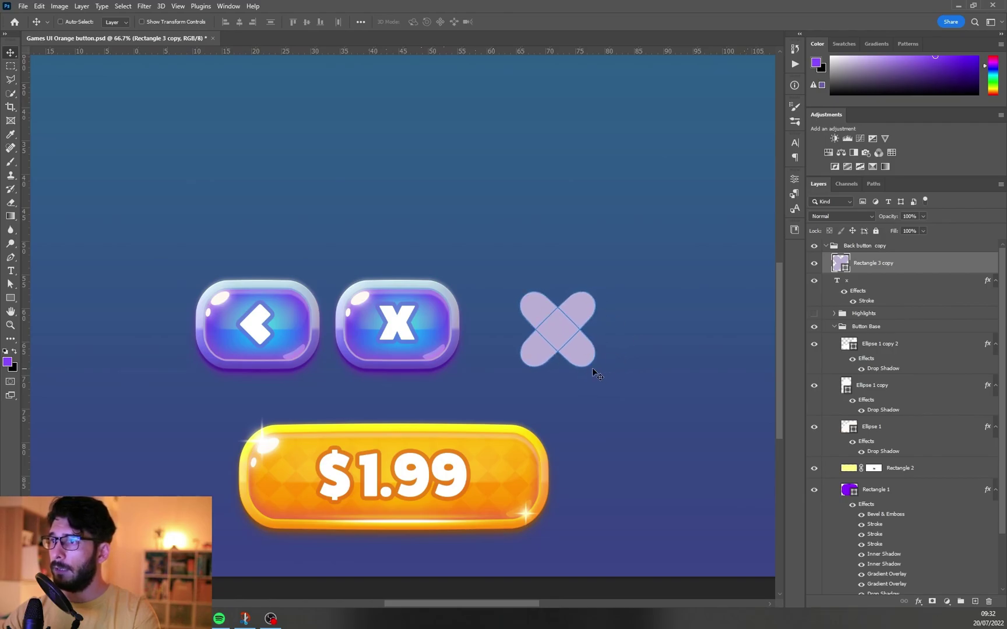
left_click(449, 339, "ctrl")
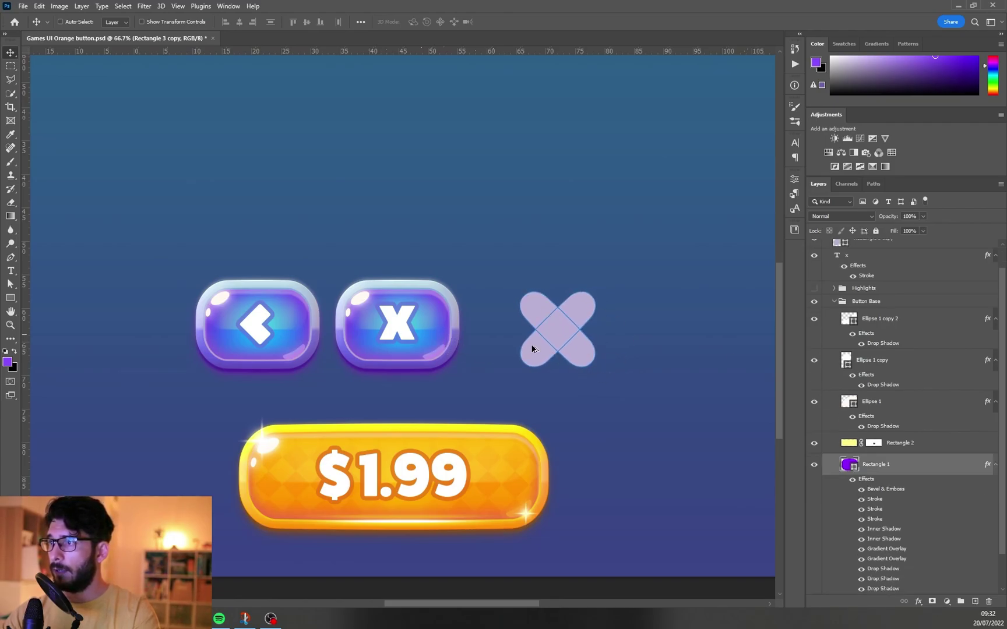
Copy Rectangle 1's effects onto the X, disable the first Gradient Overlay, and lower the gradient
left_click(995, 464)
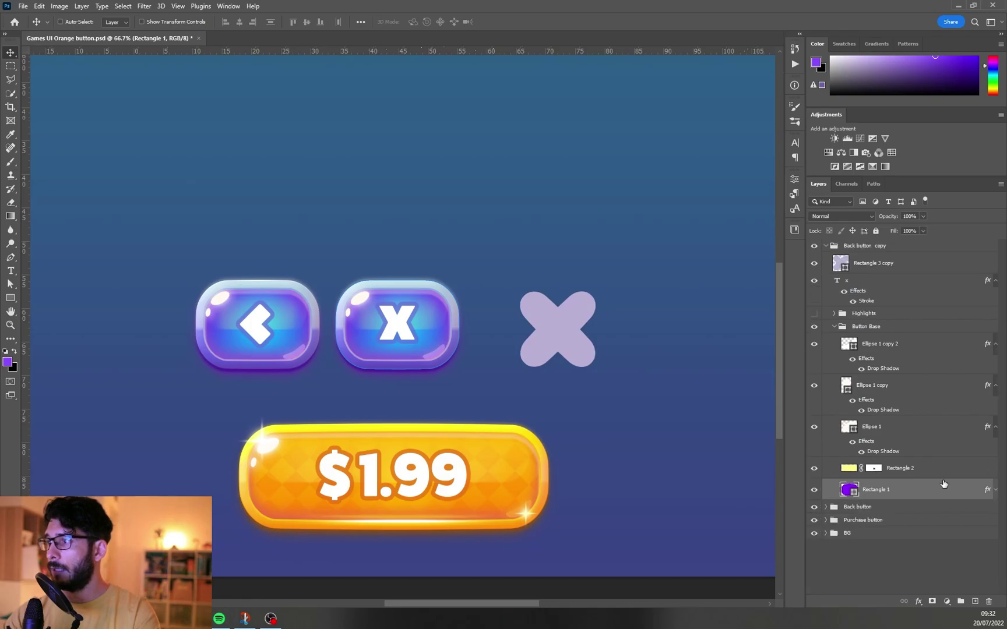
left_click_drag(979, 493, 564, 334)
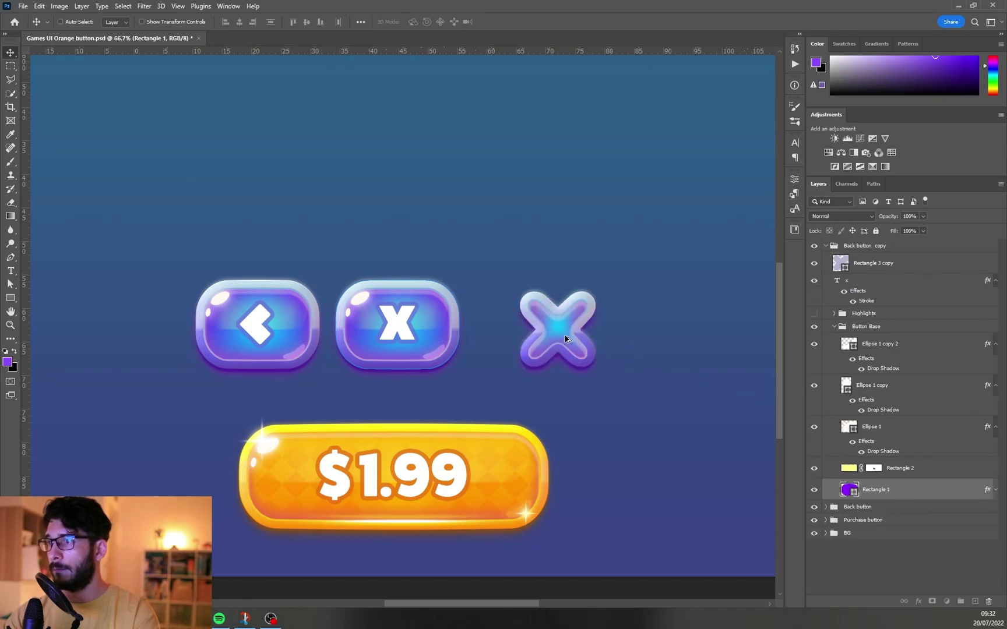
left_click(603, 228)
left_click(602, 228)
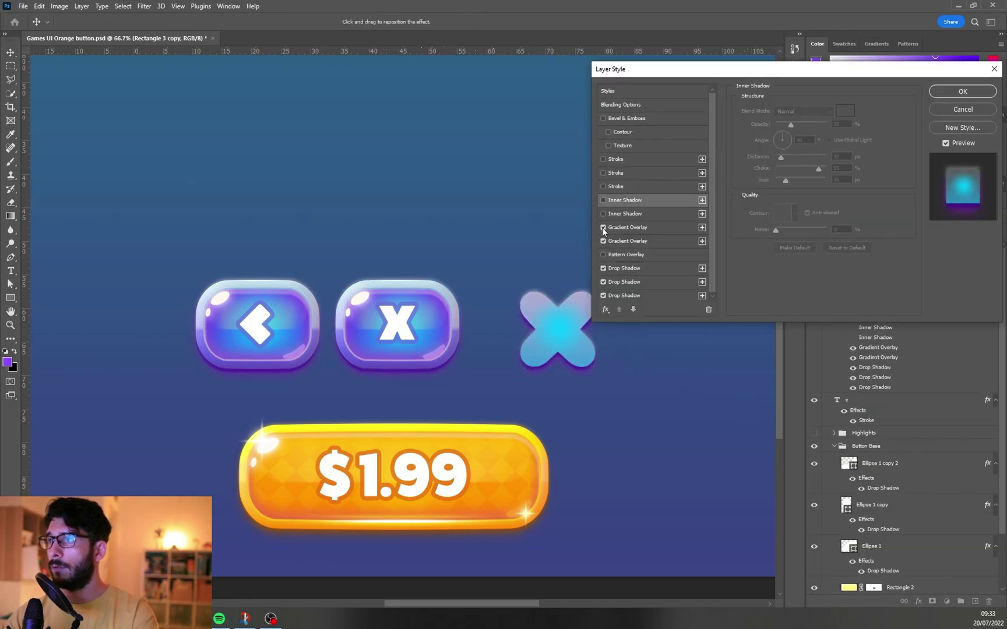
left_click(603, 228)
left_click(609, 240)
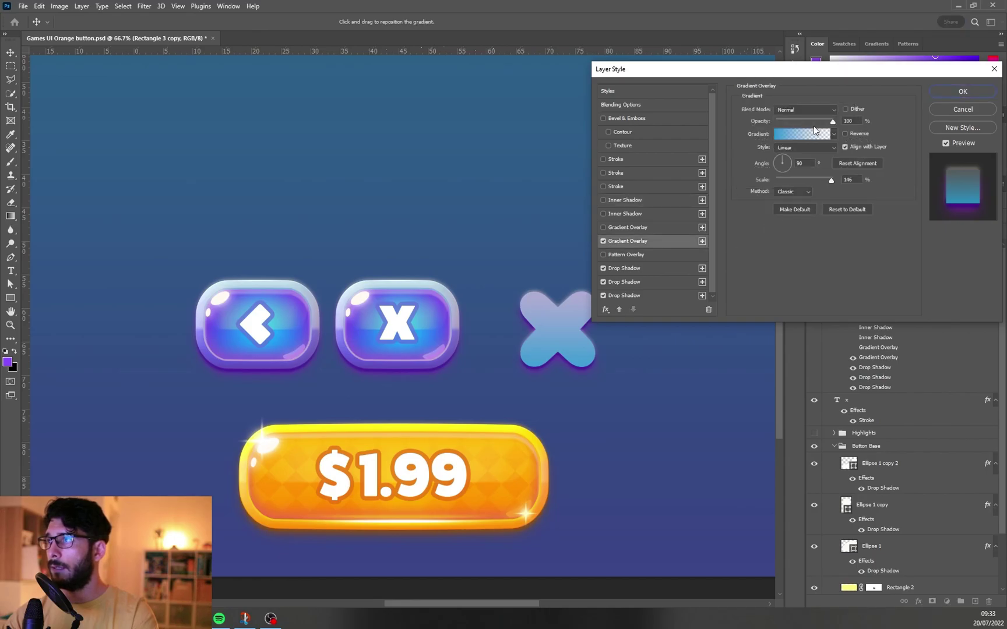
left_click_drag(550, 315, 550, 323)
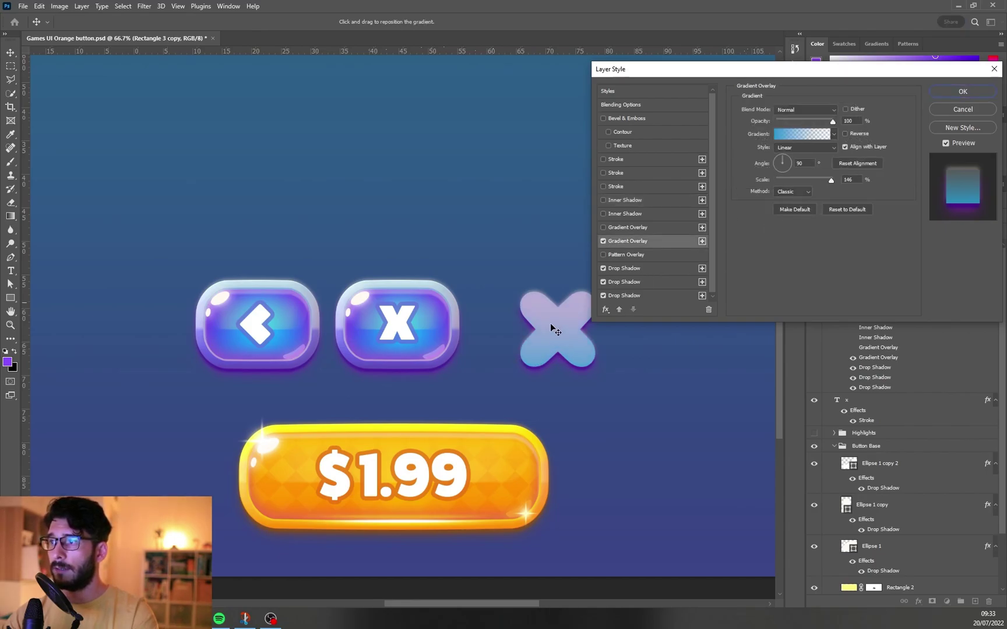
Enable Inner Shadow on the X with reduced choke and distance 9
left_click(603, 201)
left_click(621, 200)
left_click_drag(818, 169, 780, 179)
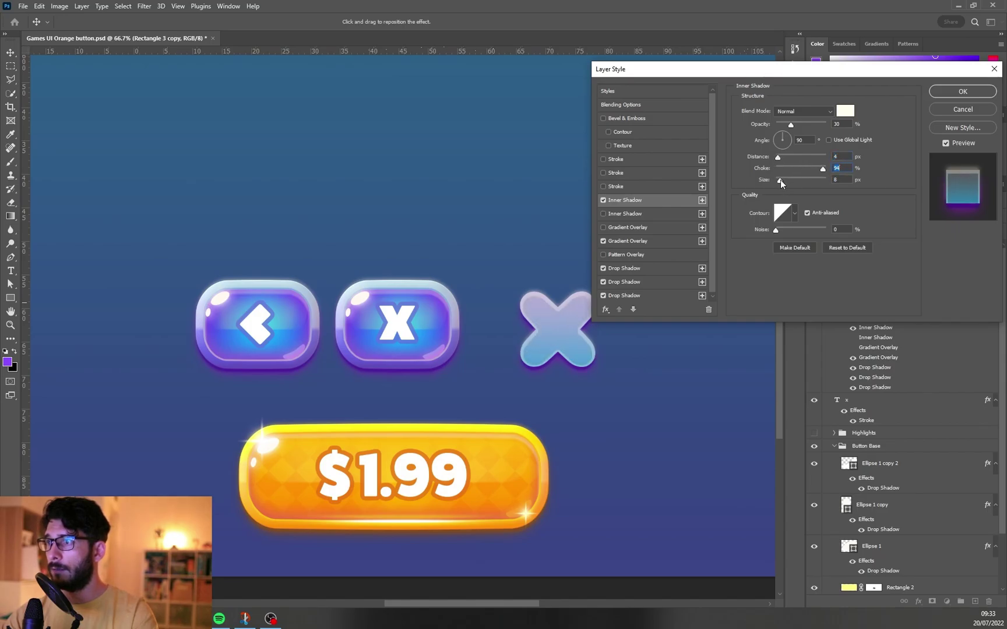
left_click(840, 156)
scroll(840, 157, "up", 5)
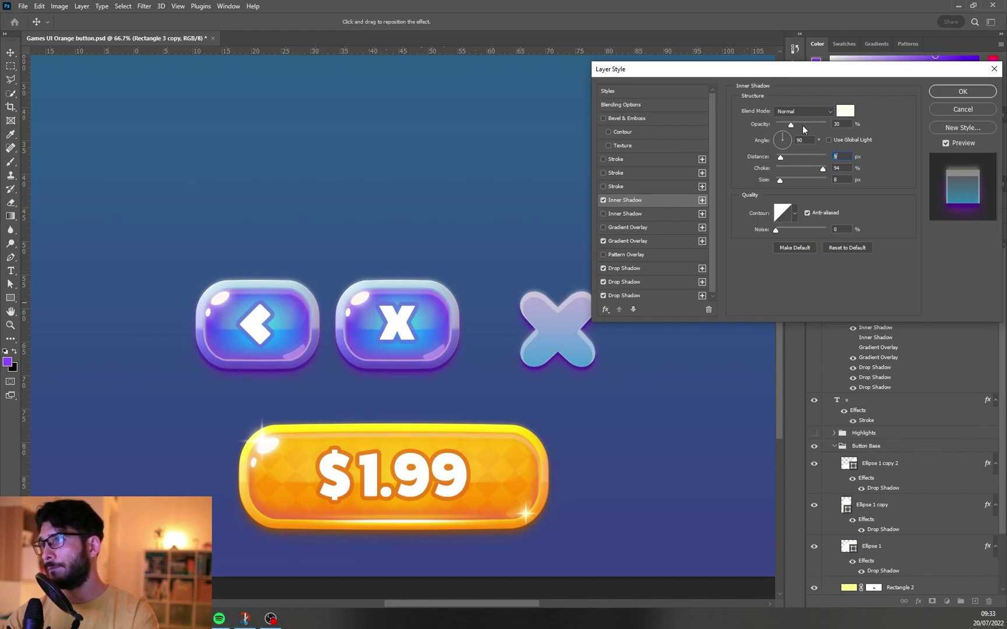
Soften the X's inner shadow: lower choke, opacity 51, smaller size
key("Return")
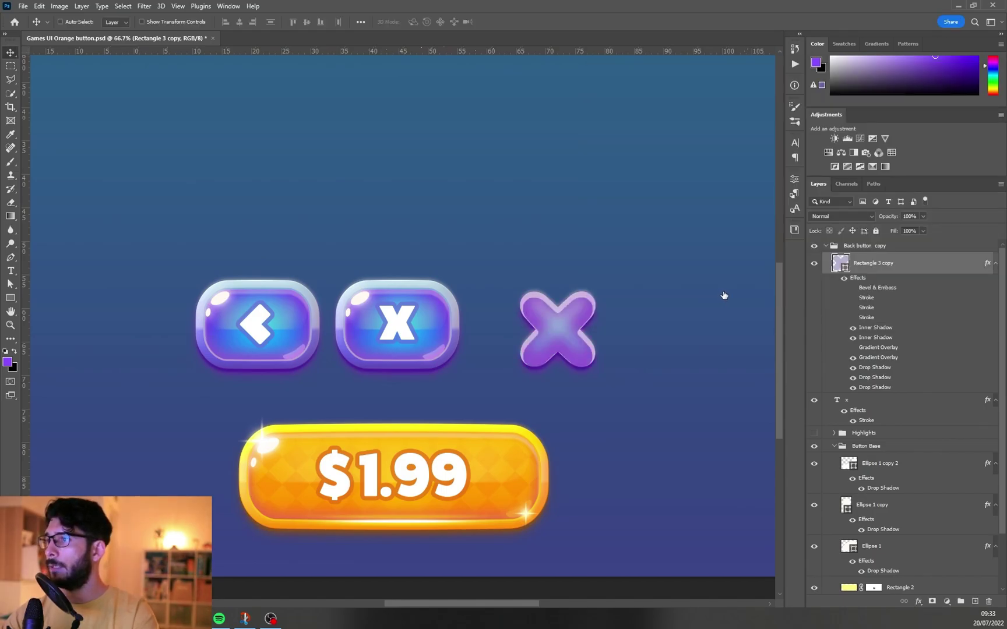
double_click(875, 338)
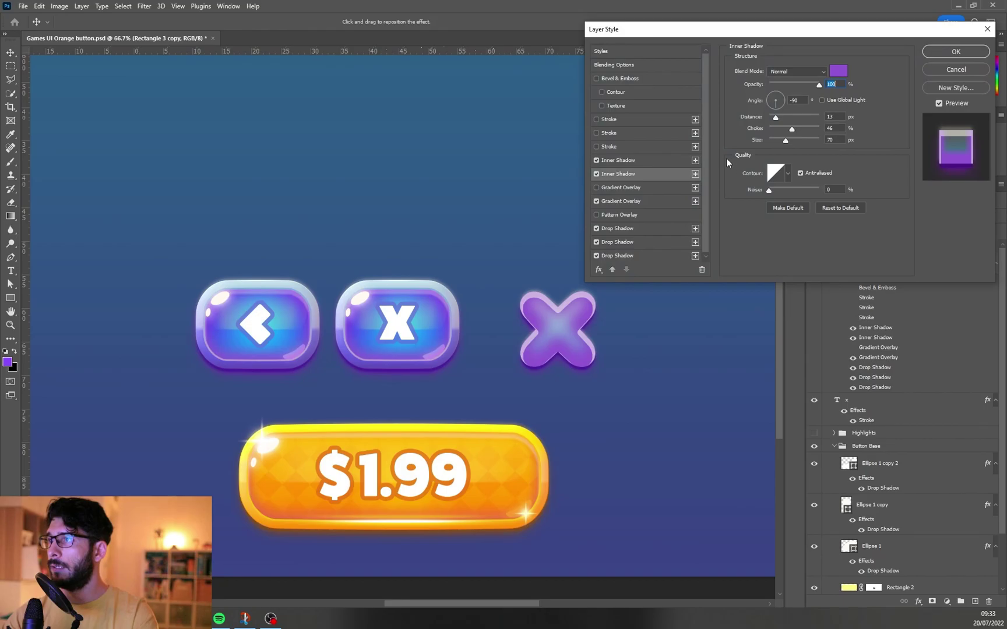
left_click_drag(790, 129, 780, 129)
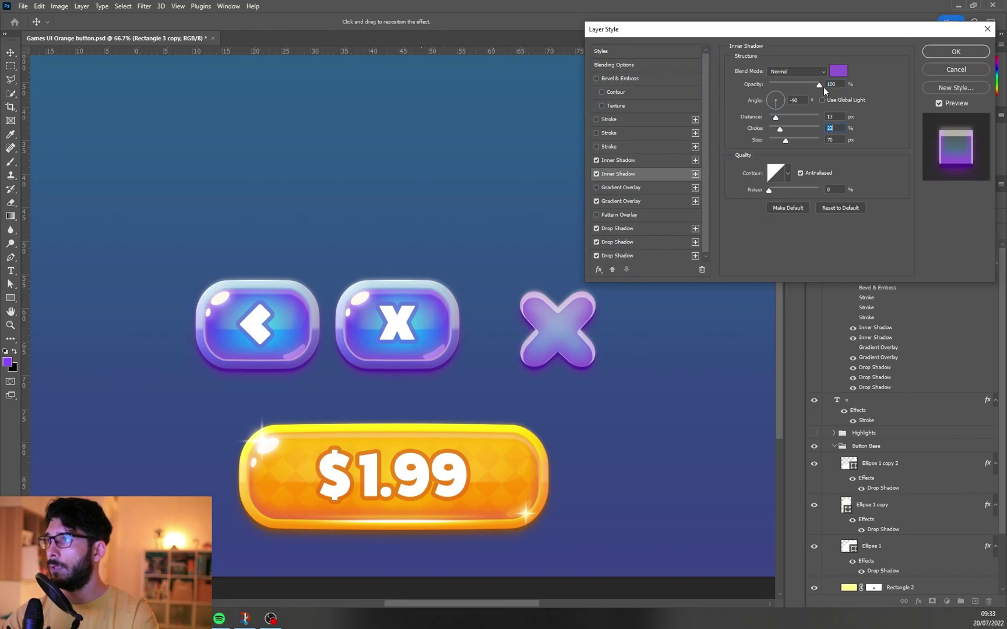
left_click_drag(817, 86, 795, 85)
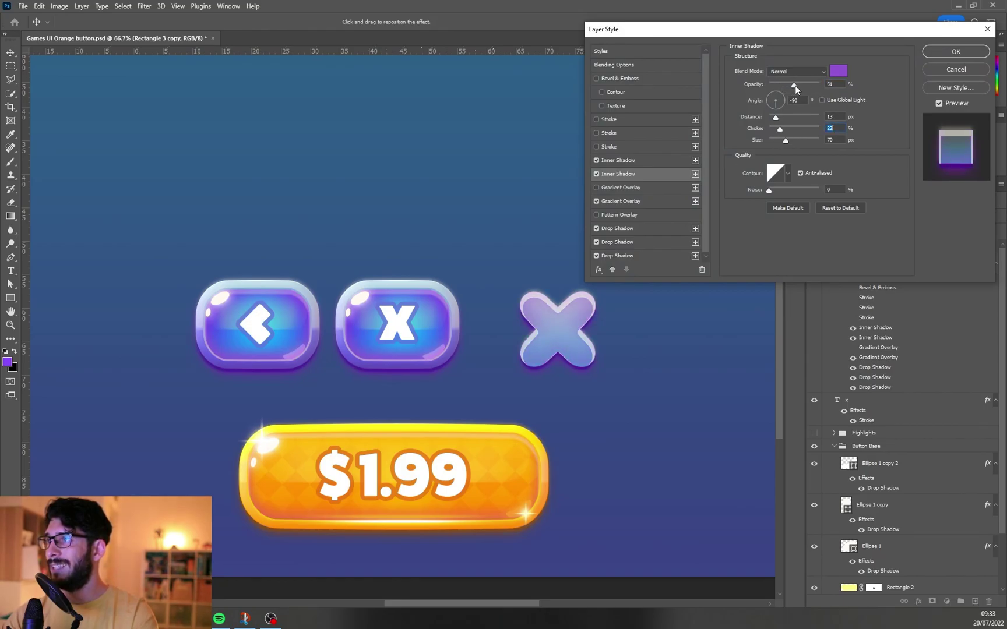
left_click_drag(786, 140, 781, 142)
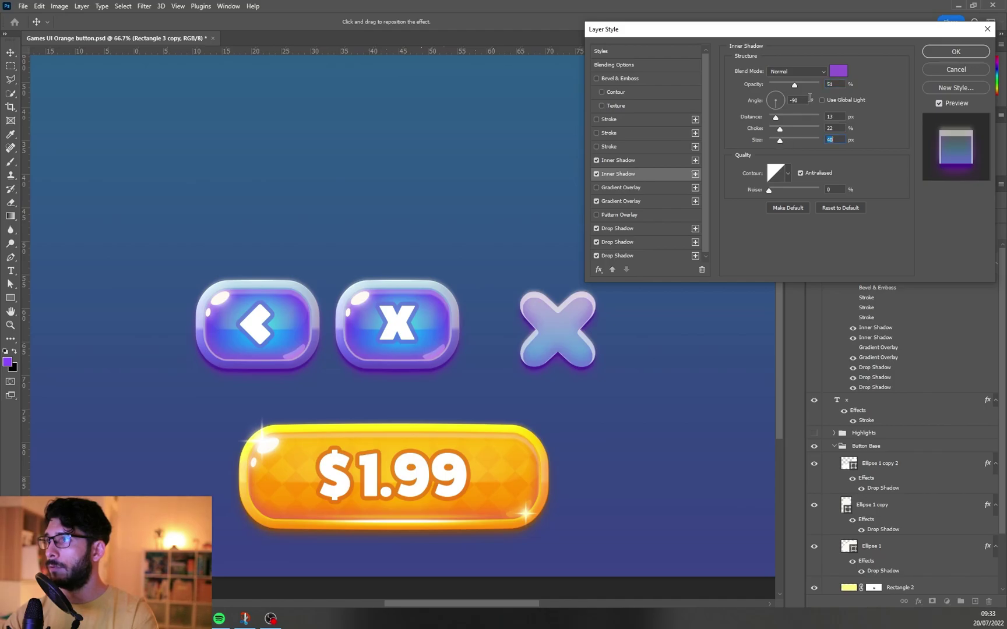
left_click(955, 51)
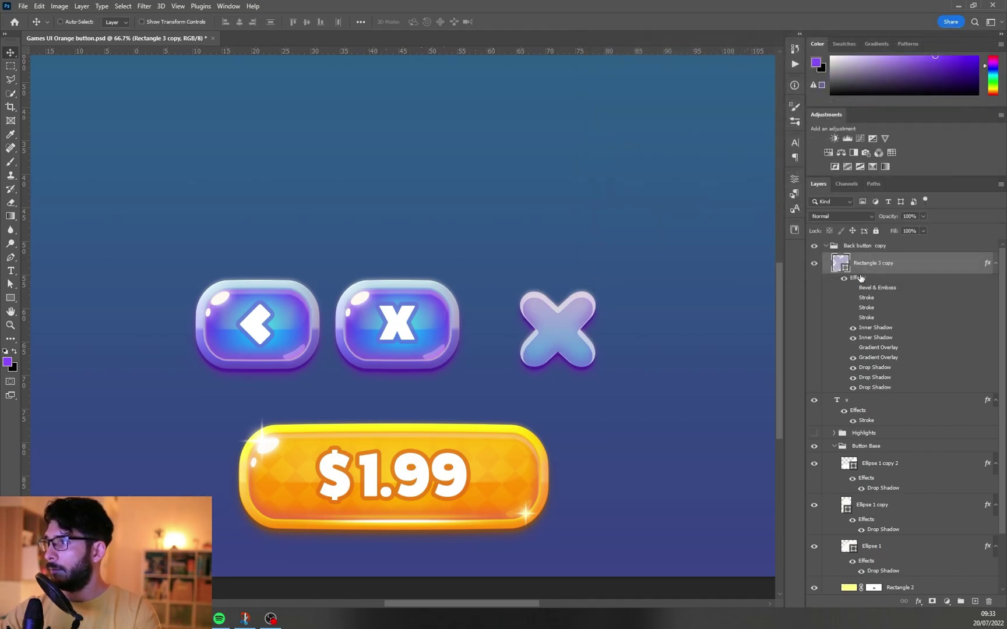
Change the X icon's fill to a lighter lavender, dad0f3
double_click(841, 263)
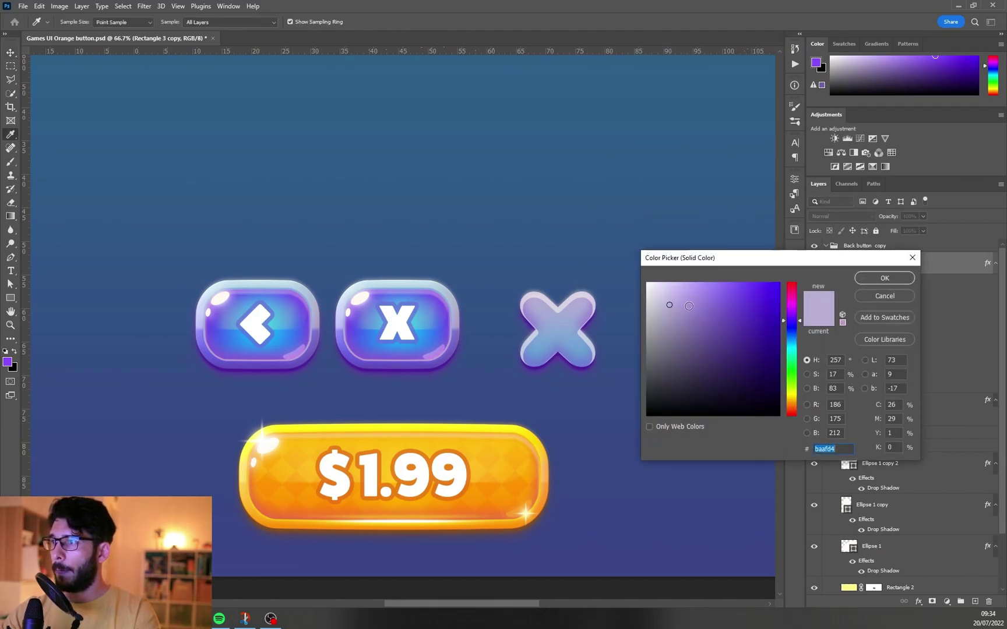
left_click_drag(669, 292, 666, 288)
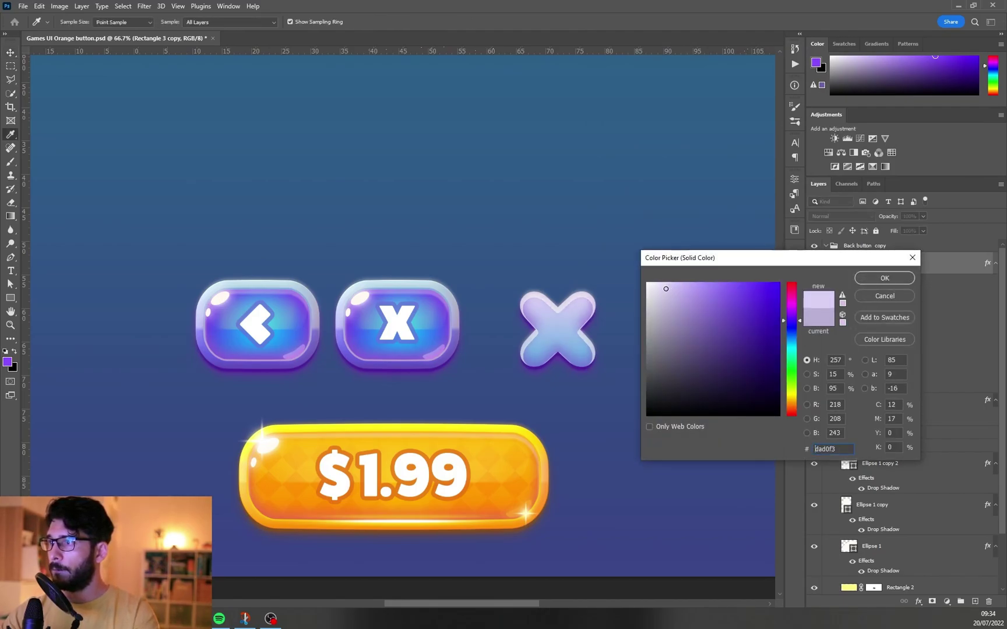
left_click(884, 278)
Reposition the X's gradient overlay and lower the second inner shadow's opacity and size
double_click(878, 357)
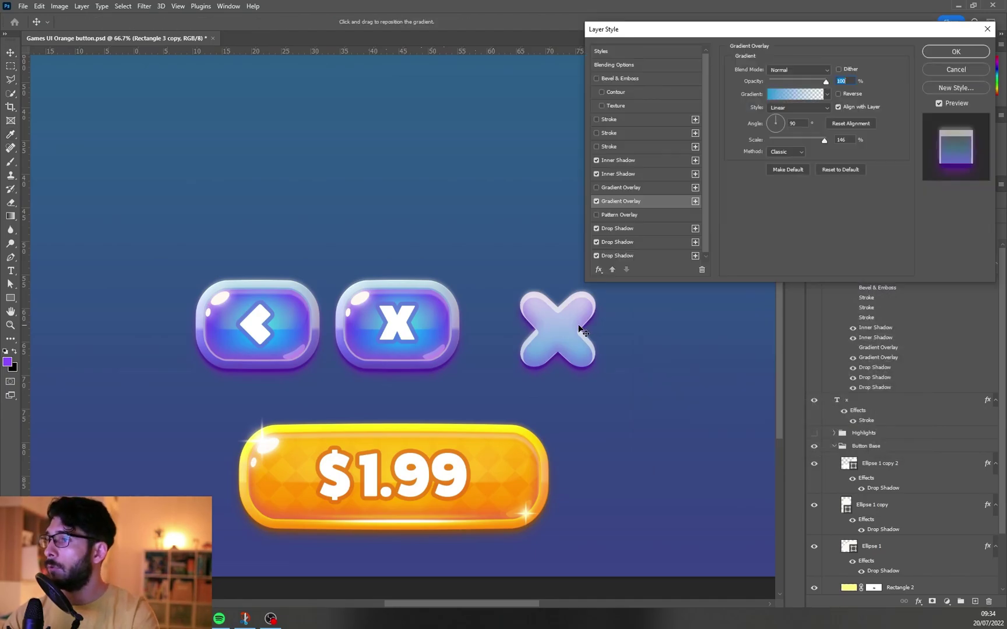
left_click_drag(577, 340, 577, 335)
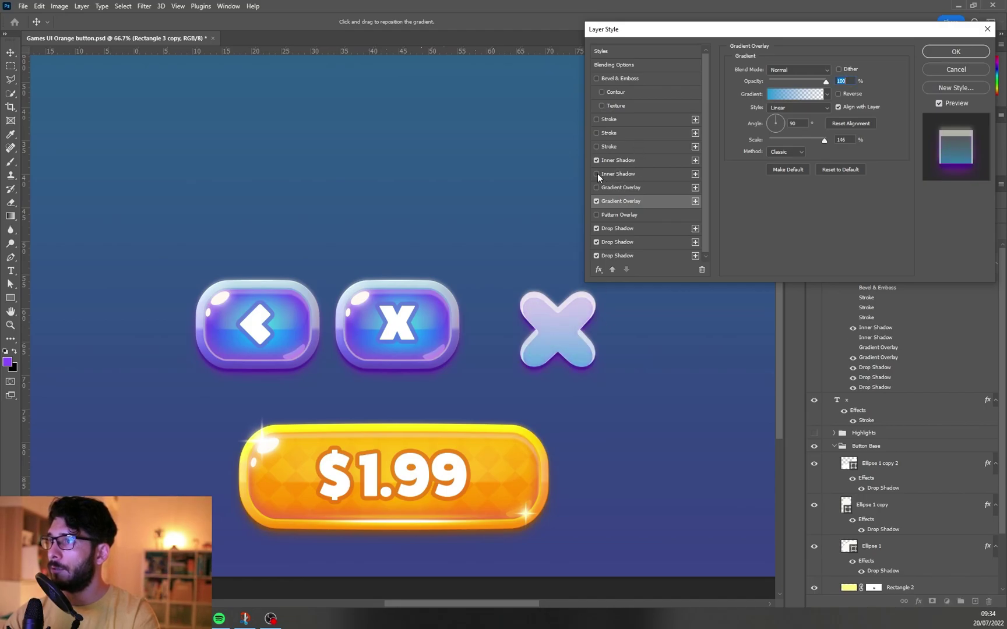
left_click(619, 174)
mouse_move(790, 87)
left_mouse_down()
mouse_move(776, 86)
mouse_move(787, 84)
left_mouse_up()
left_click_drag(780, 141, 777, 141)
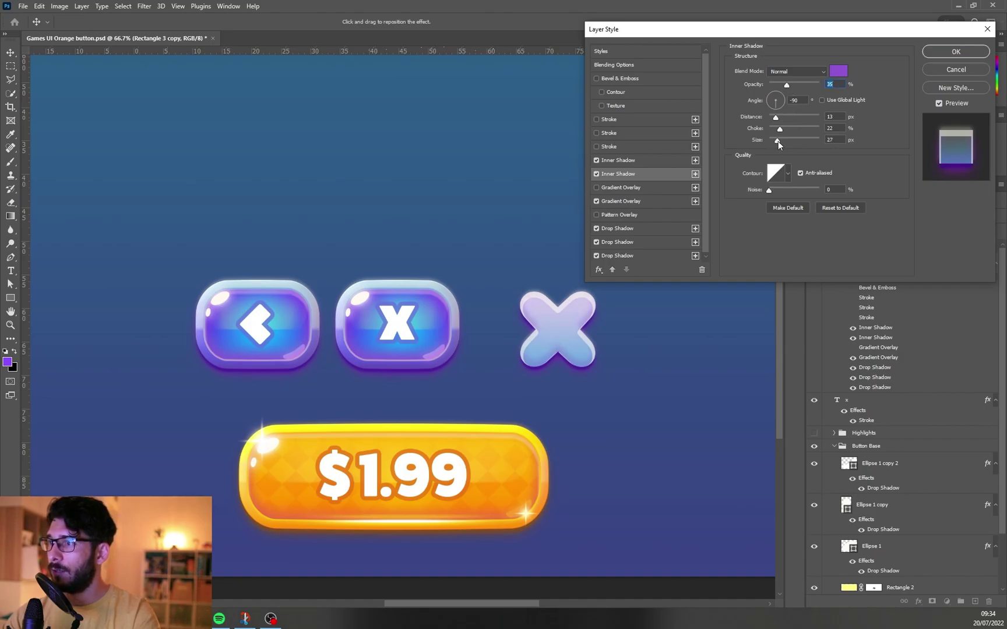
left_click(619, 160)
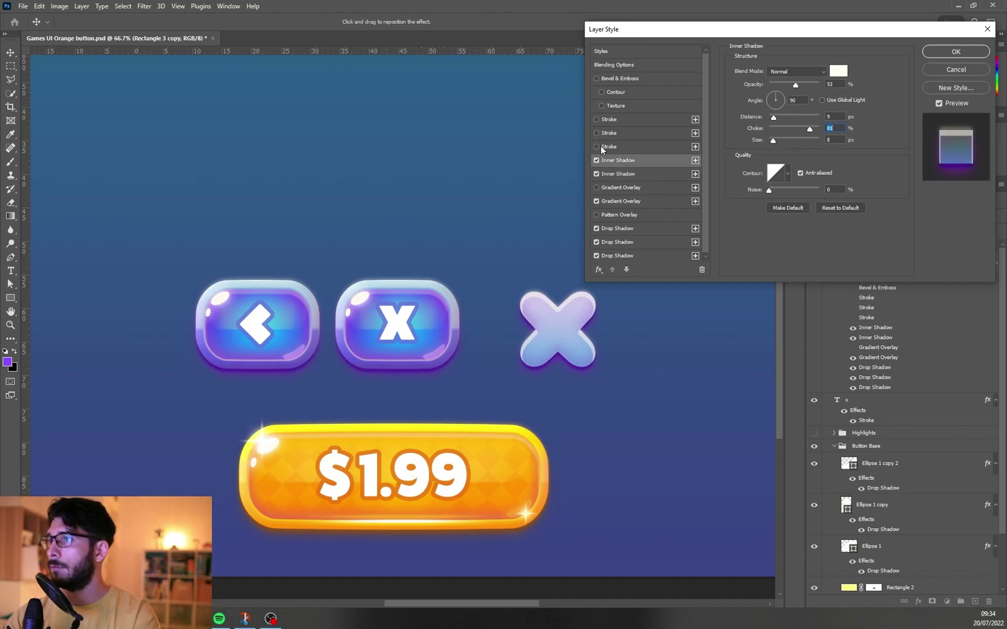
Add a 6 px outside stroke with a purple gradient to the X and apply the style
left_click(596, 133)
left_click(608, 133)
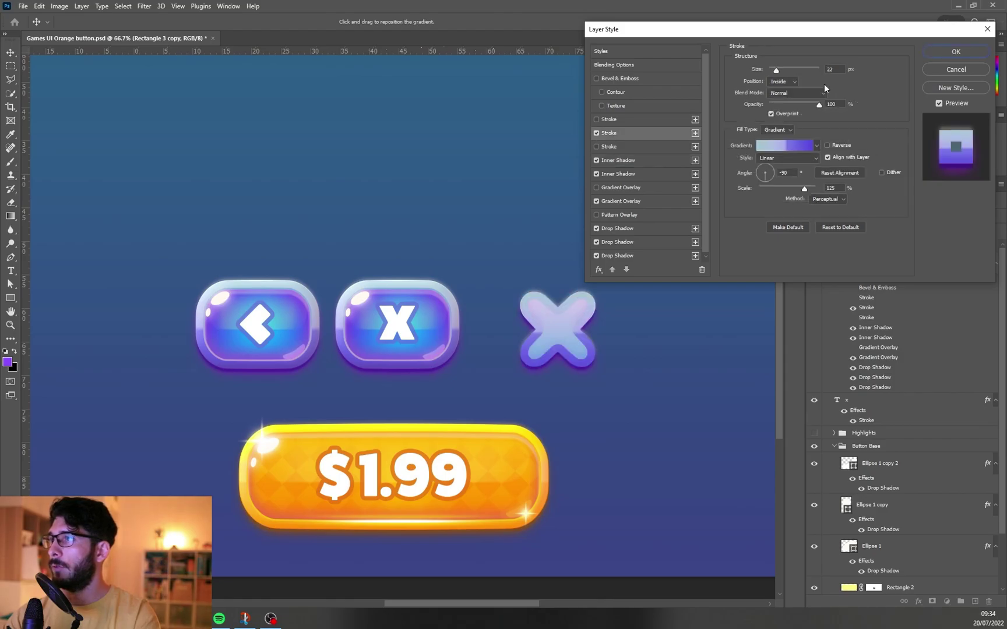
left_click(783, 80)
left_click(786, 89)
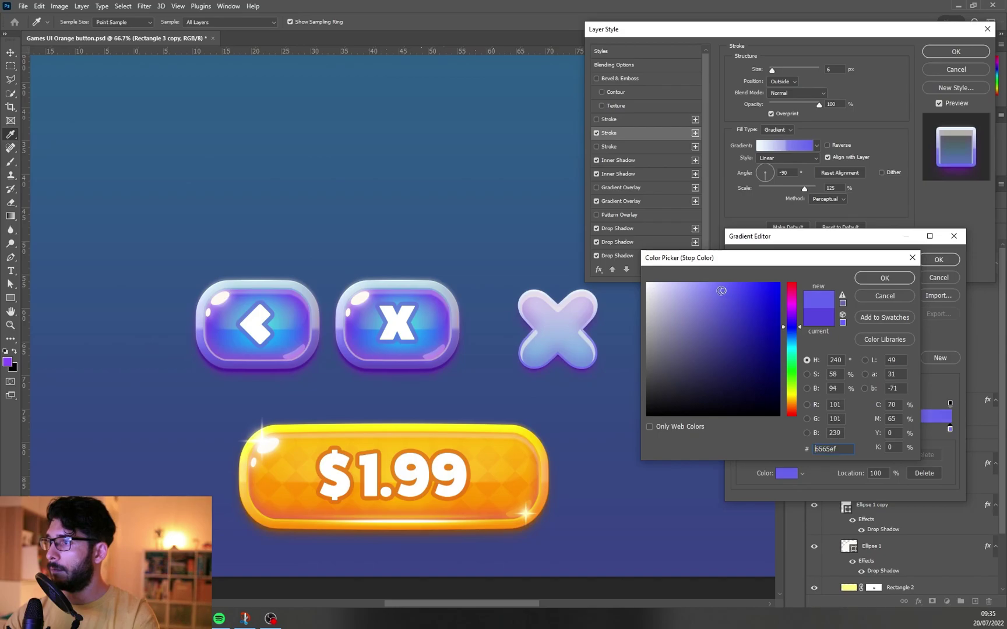
left_click(496, 366)
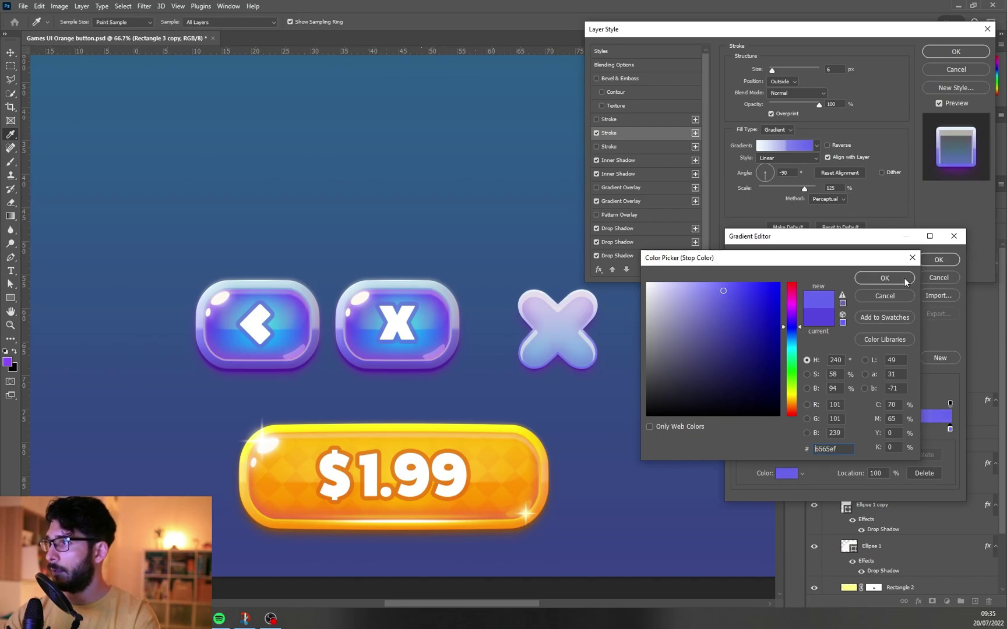
left_click(884, 278)
left_click(931, 262)
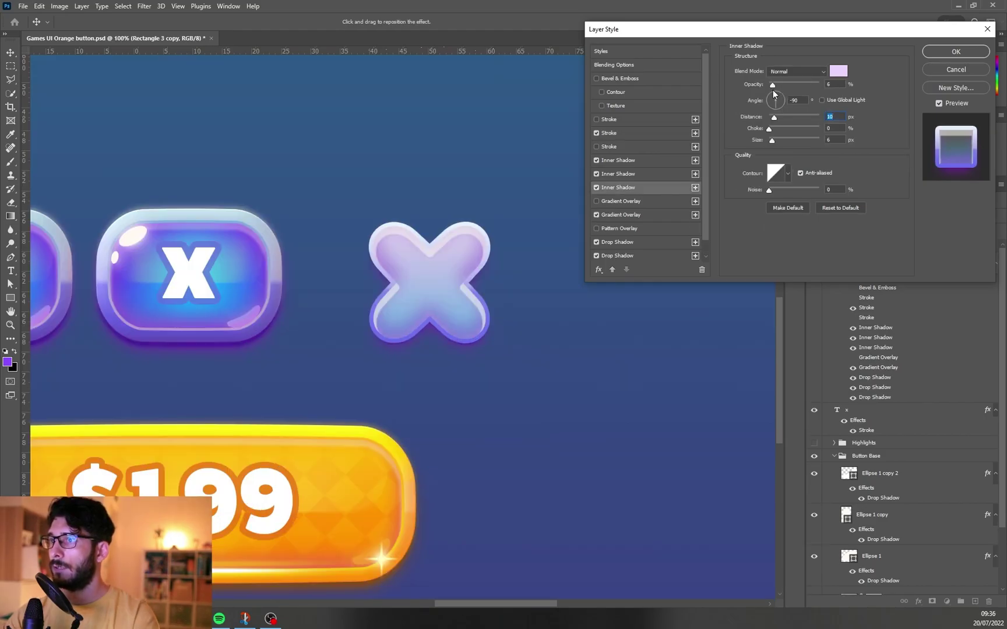
key("Return")
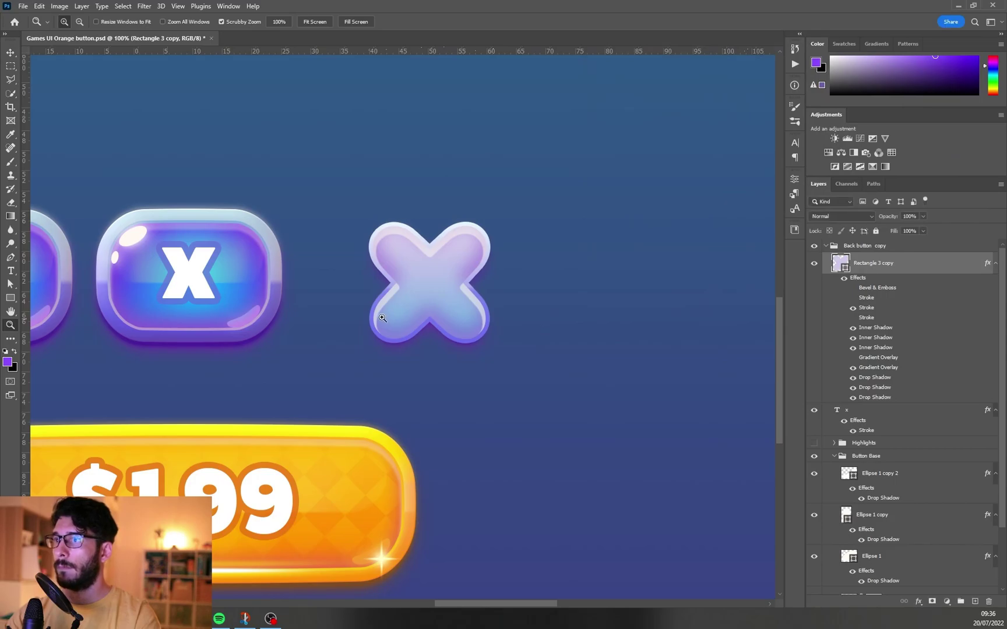
key("ctrl+0")
key("v")
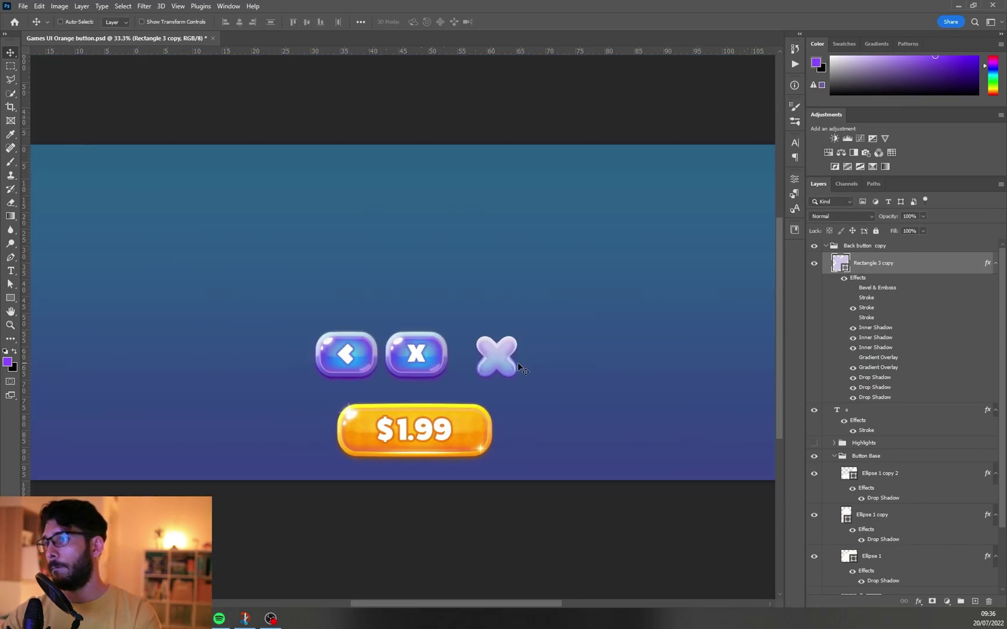
Collapse the X layer's effects list and nudge the pastel X slightly right
left_click(995, 263)
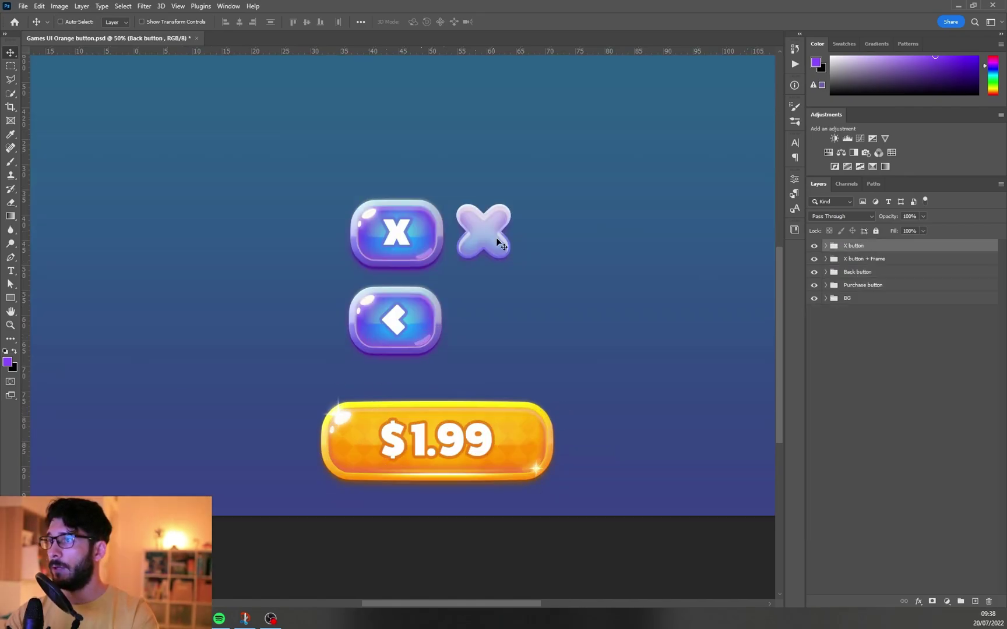
left_click_drag(500, 237, 512, 238)
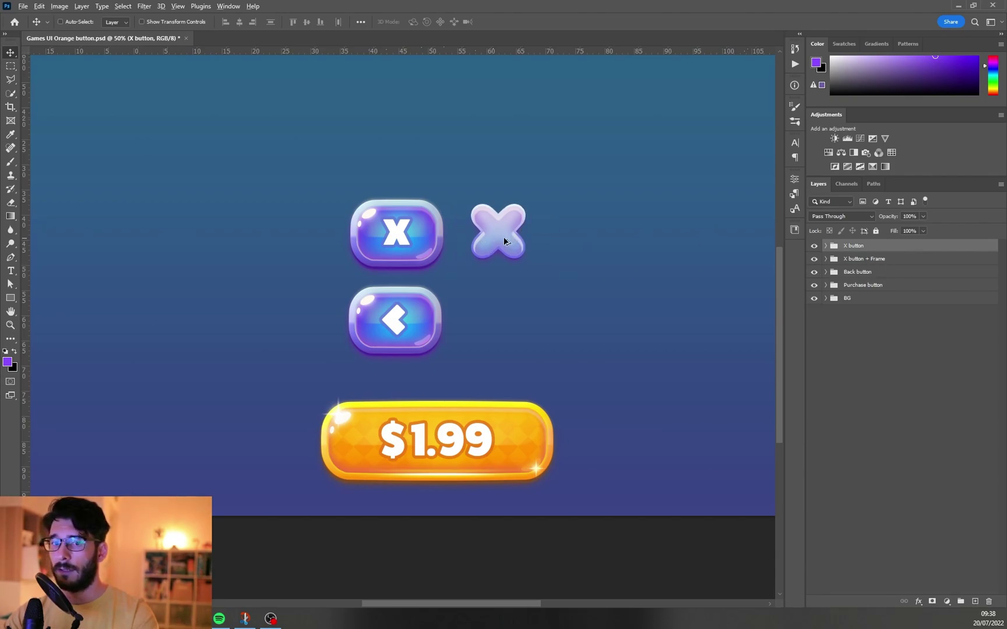
Duplicate the X below the original, delete one diagonal bar, and shift the remaining bar left
left_click_drag(501, 237, 488, 317)
key("a")
scroll(497, 325, "up", 3)
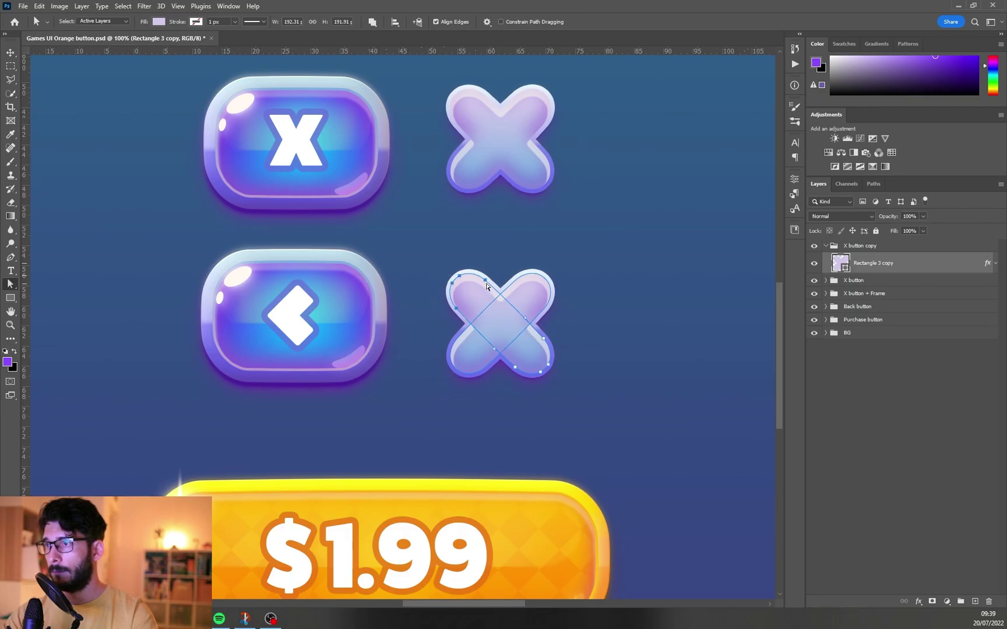
left_click_drag(485, 283, 497, 293)
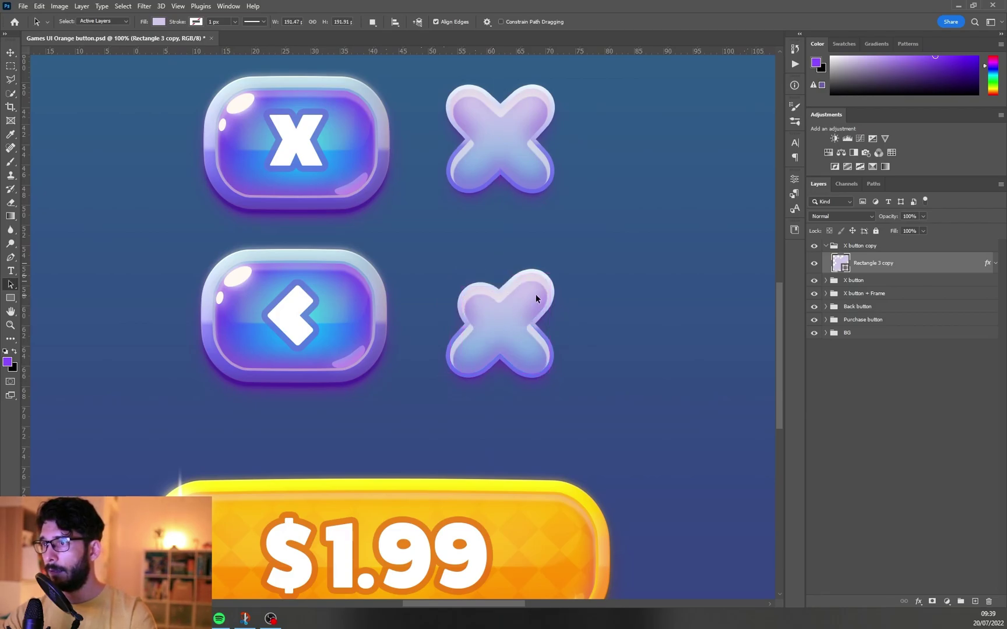
left_click(536, 294)
key("Delete")
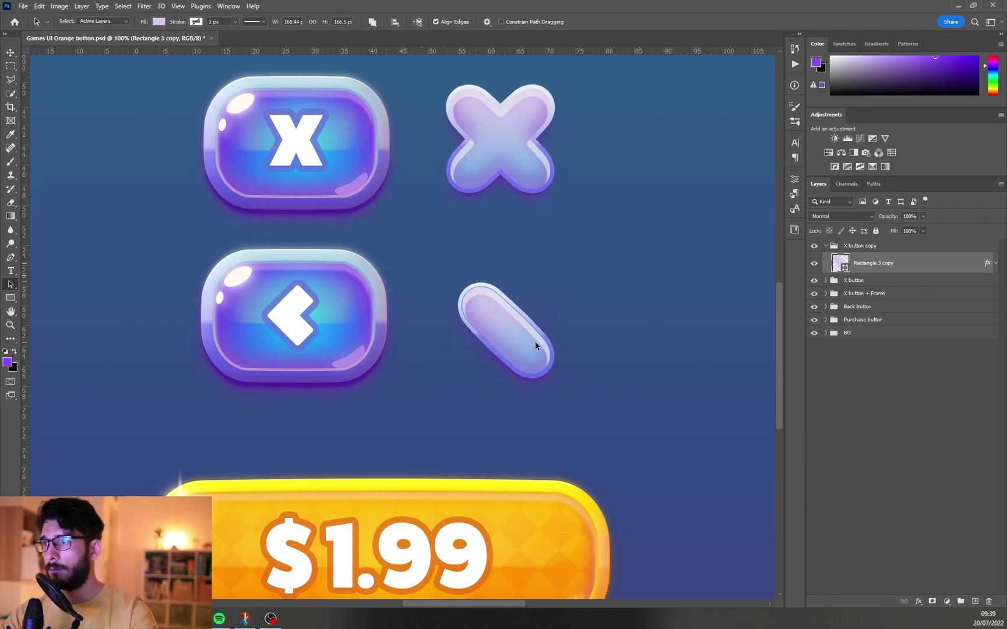
key("v")
left_click_drag(524, 344, 492, 343)
Duplicate and vertically flip the bar, move it up into a '<', and merge both bars
key("ctrl+j")
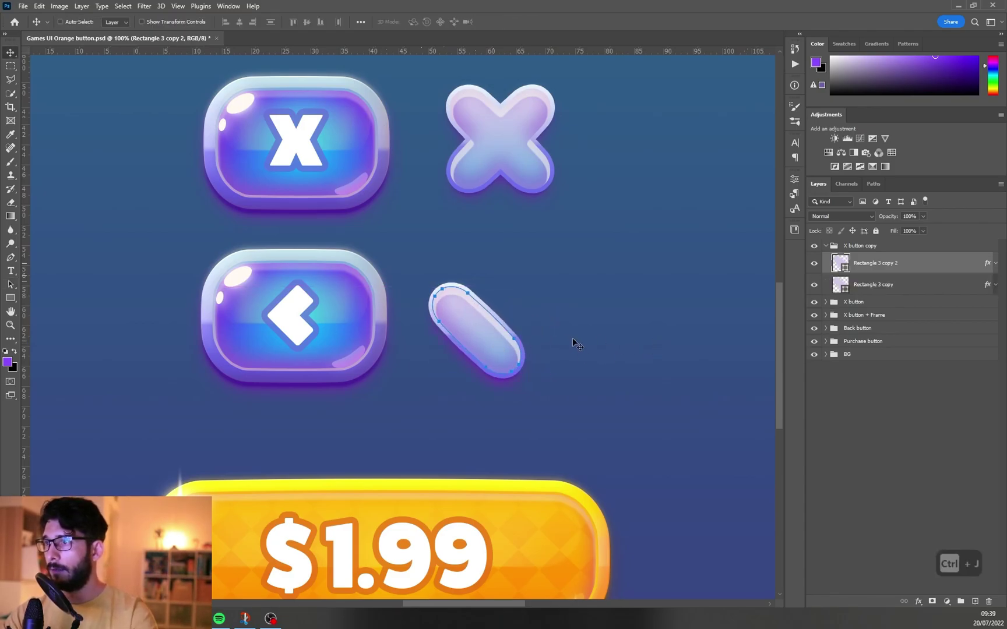
key("ctrl+t")
right_click(511, 354)
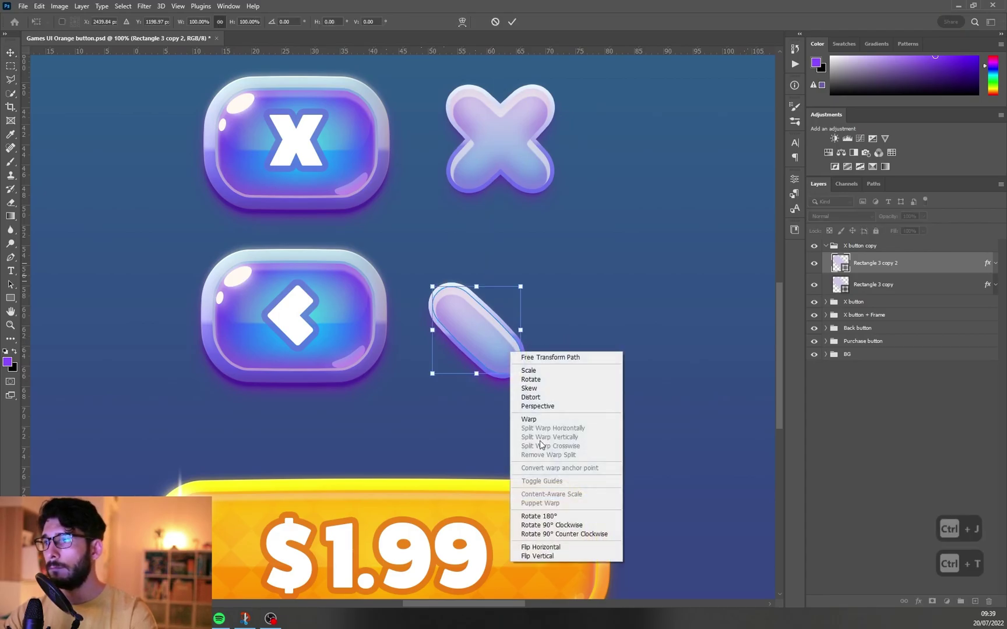
left_click(564, 557)
key("Return")
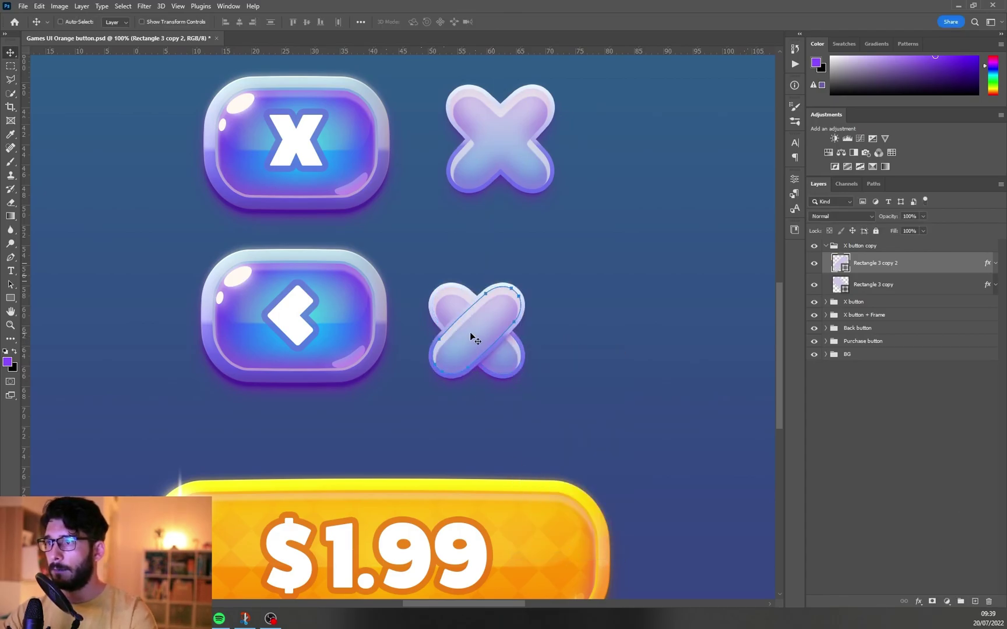
left_click_drag(472, 346, 467, 296)
left_click(943, 285, "ctrl")
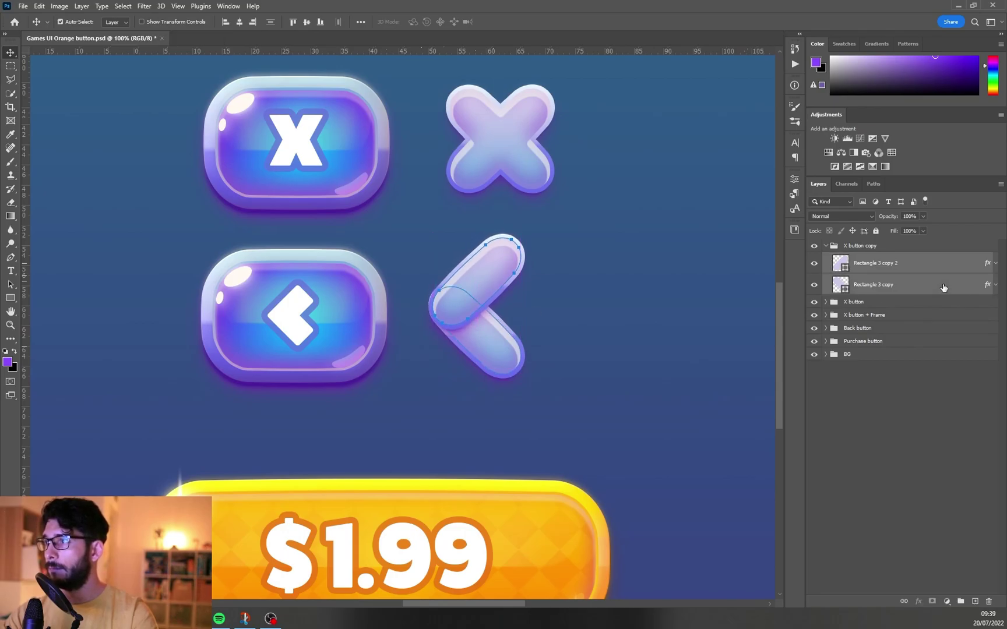
key("ctrl+e")
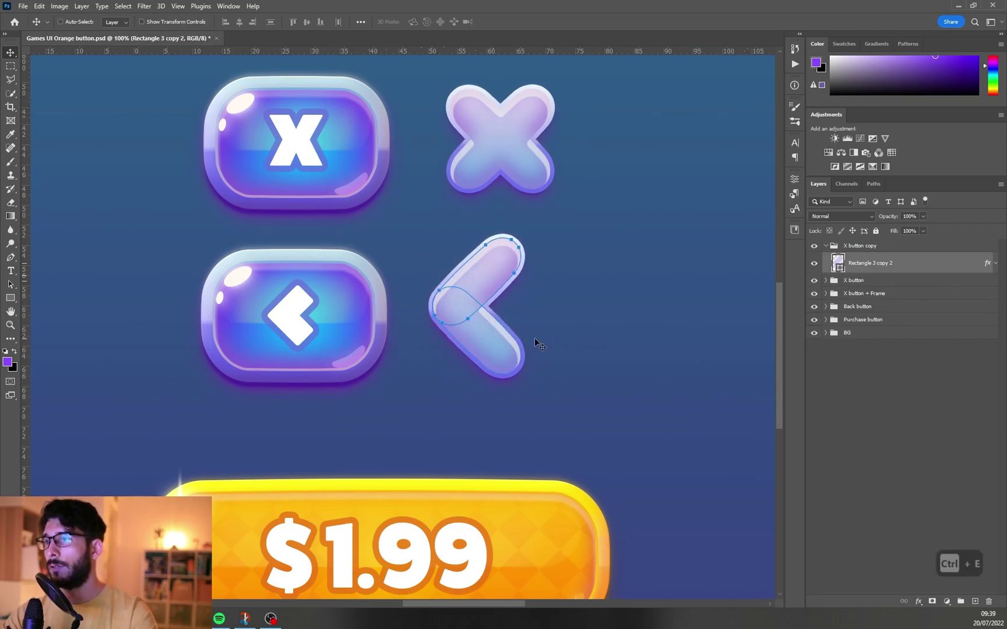
left_click_drag(556, 336, 582, 341)
key("ctrl+h")
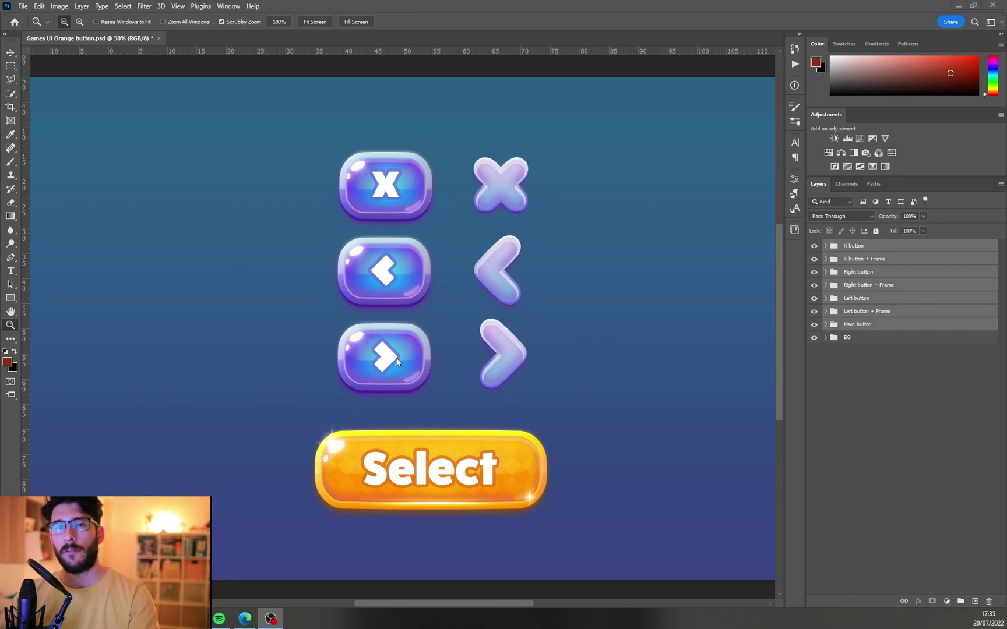
Draw a 320 px white circle, Ellipse 2, left of the purple button column
left_click_drag(379, 305, 497, 303)
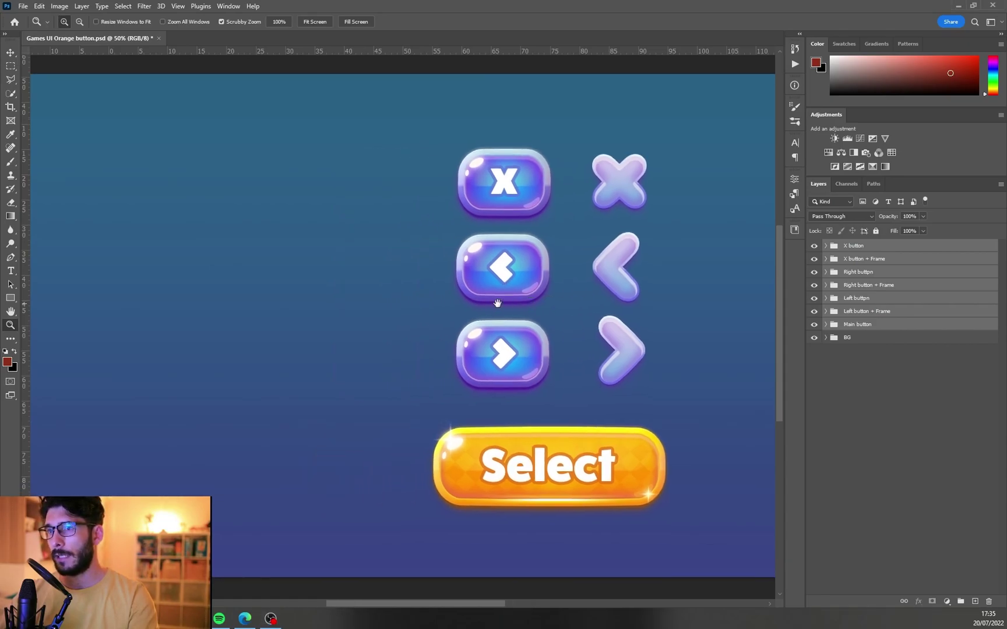
left_click(11, 299)
left_click(45, 299)
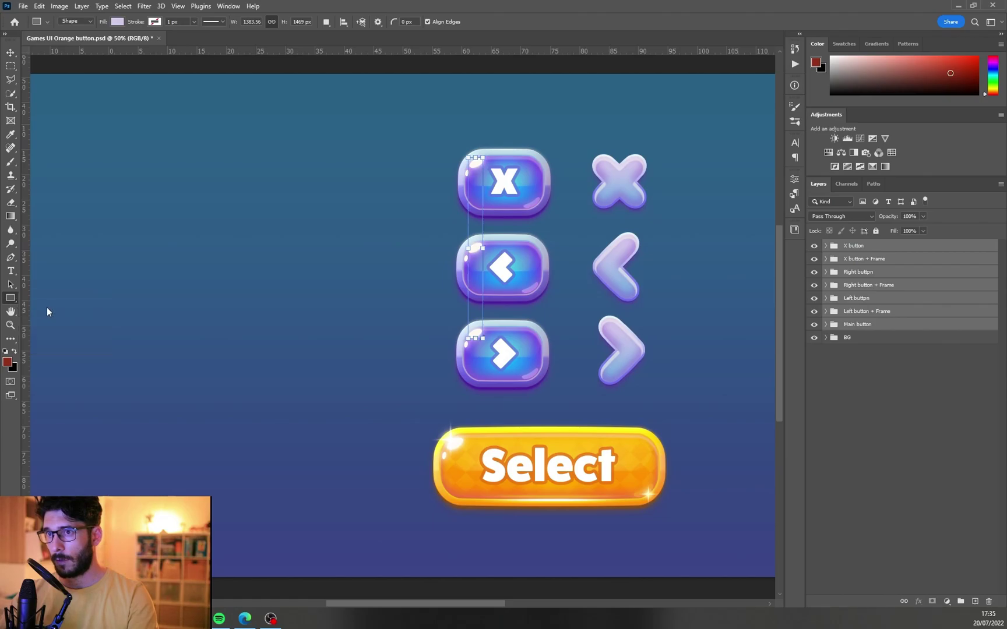
key("shift+u")
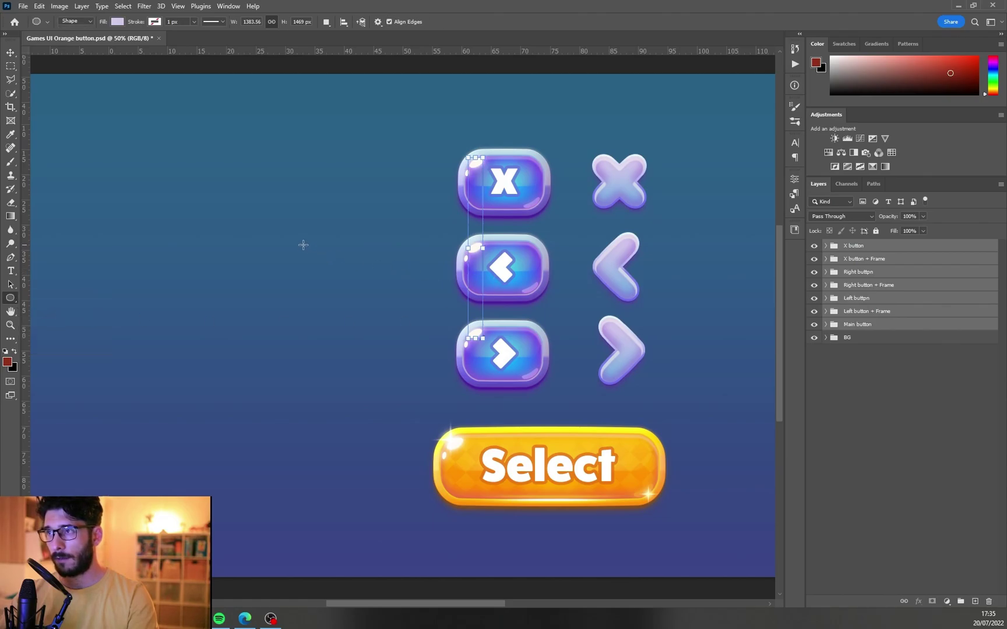
left_click(910, 249)
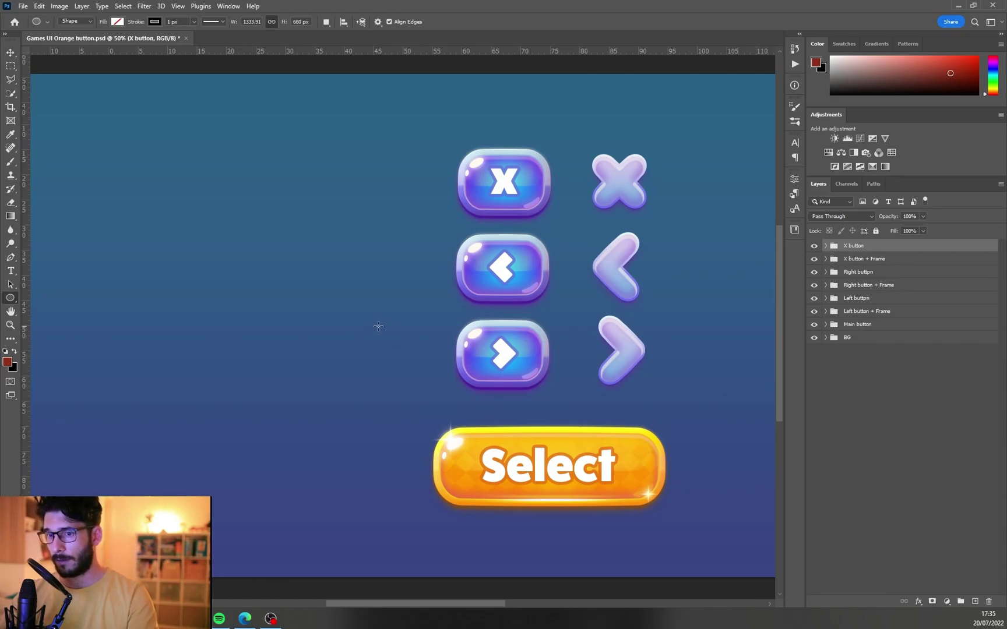
left_click_drag(379, 326, 270, 393)
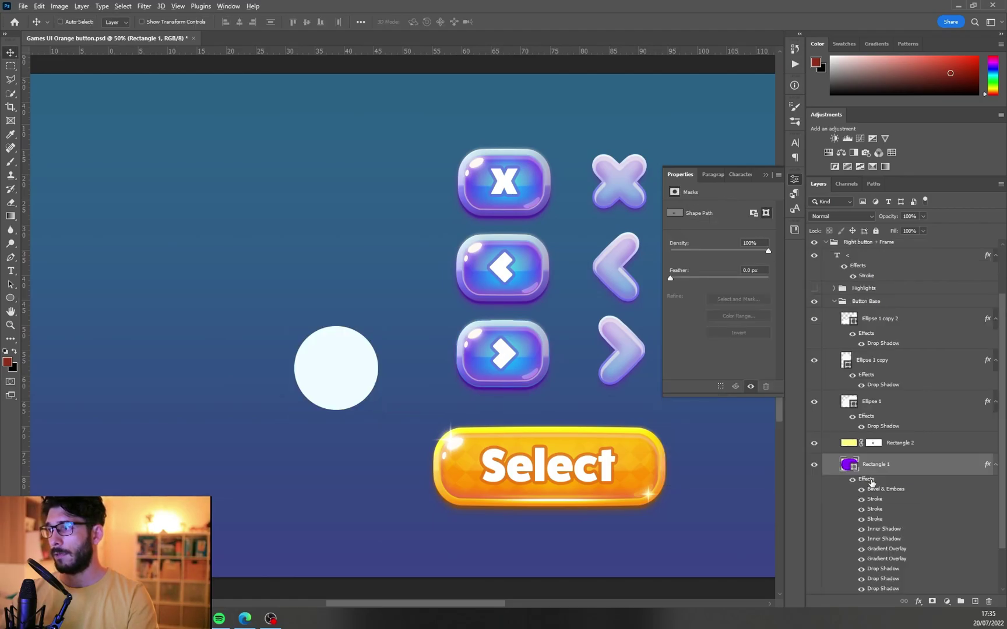
Copy Rectangle 1's glossy effects onto Ellipse 2 and merge the two Ellipse 1 highlight layers
left_click_drag(871, 483, 348, 378)
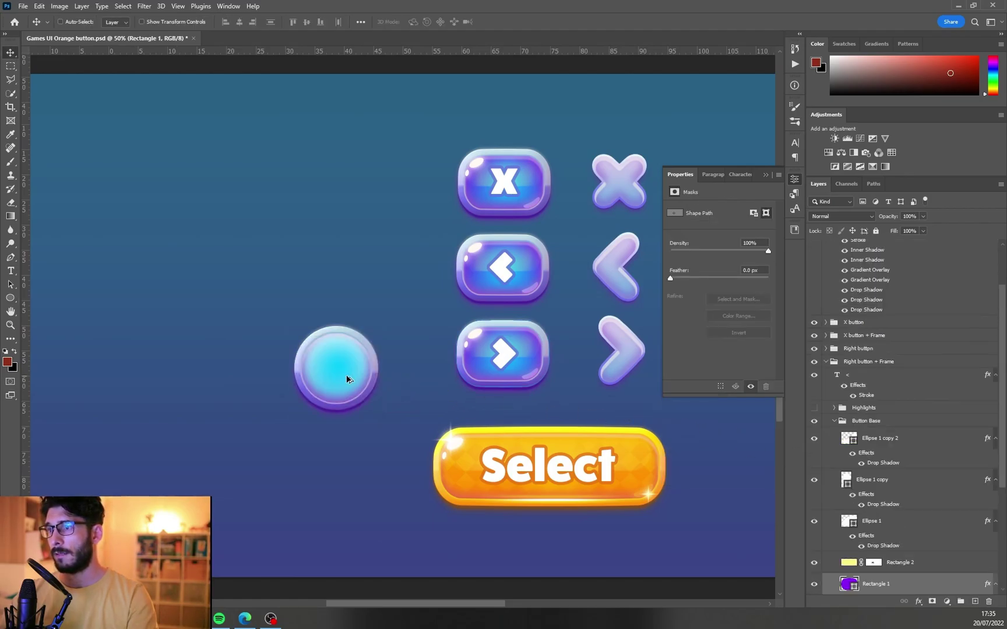
left_click(794, 181)
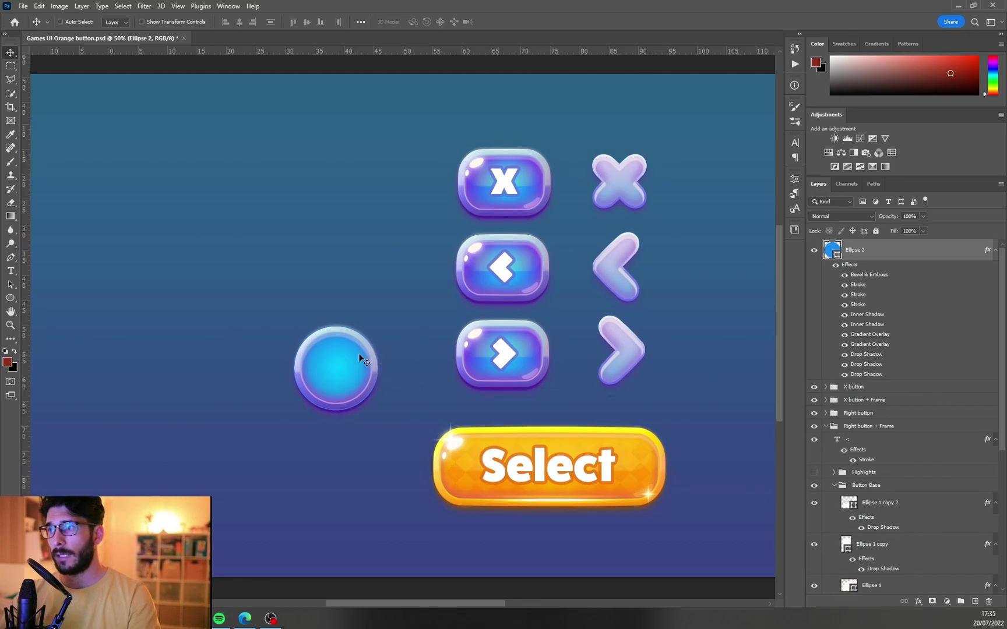
left_click(473, 336, "ctrl")
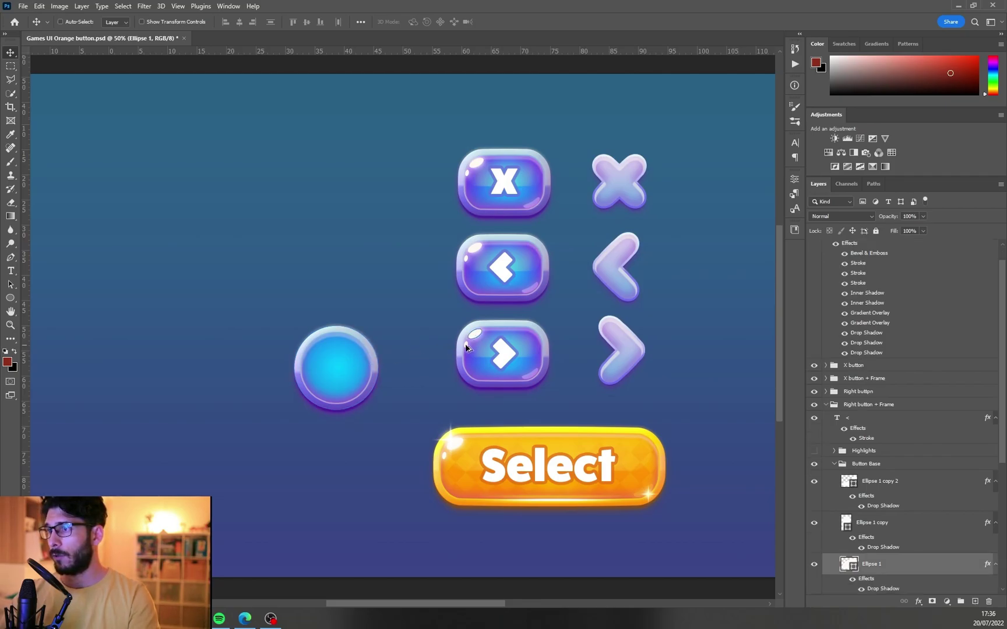
left_click(471, 348, "ctrl+shift")
key("ctrl+e")
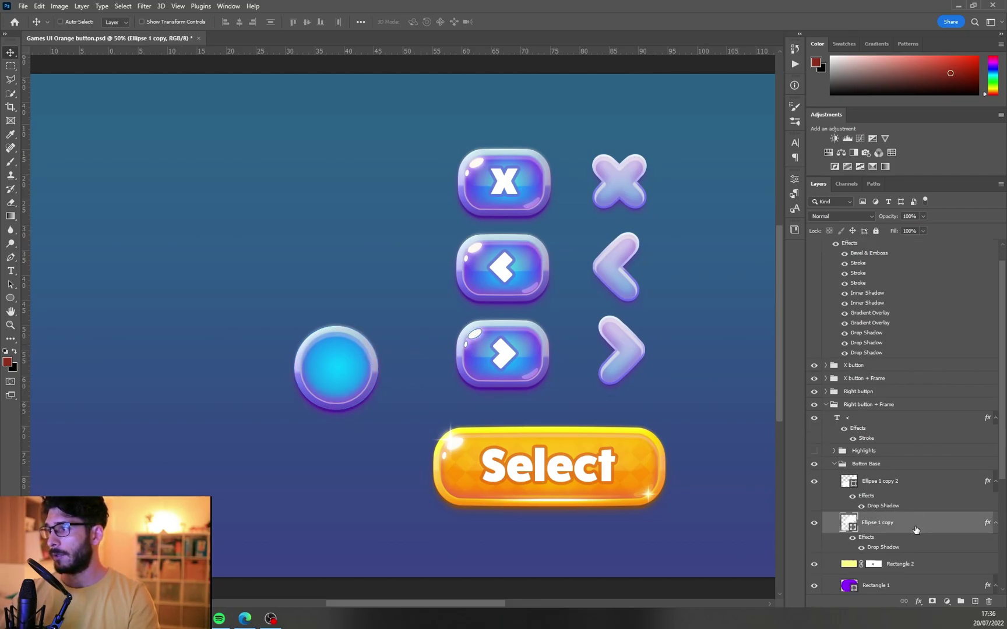
Place highlight copies Ellipse 1 copy 3 and copy 4 on top of the circle
left_click_drag(915, 530, 359, 351)
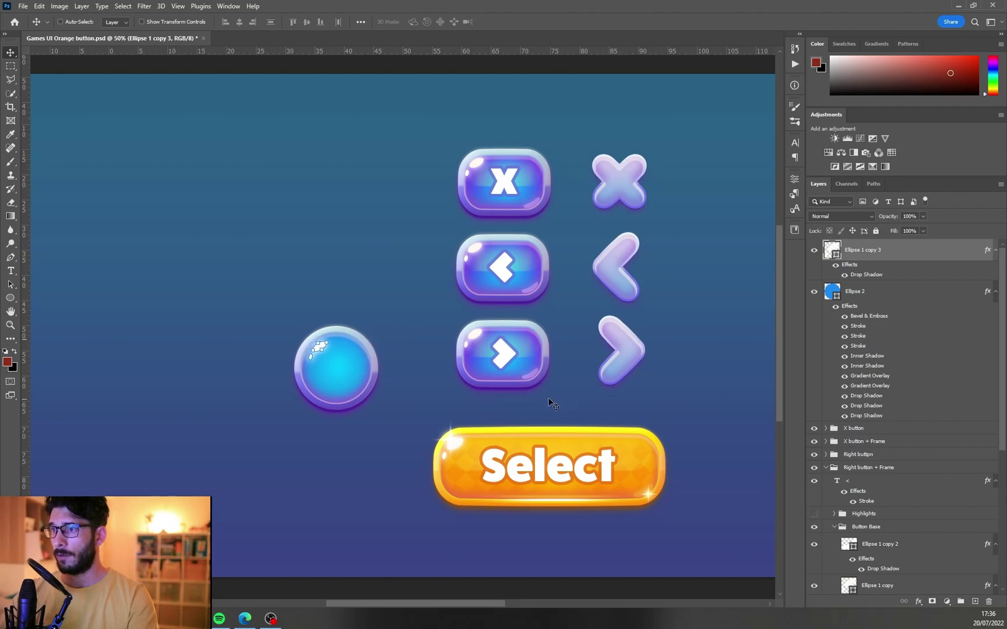
left_click(879, 545)
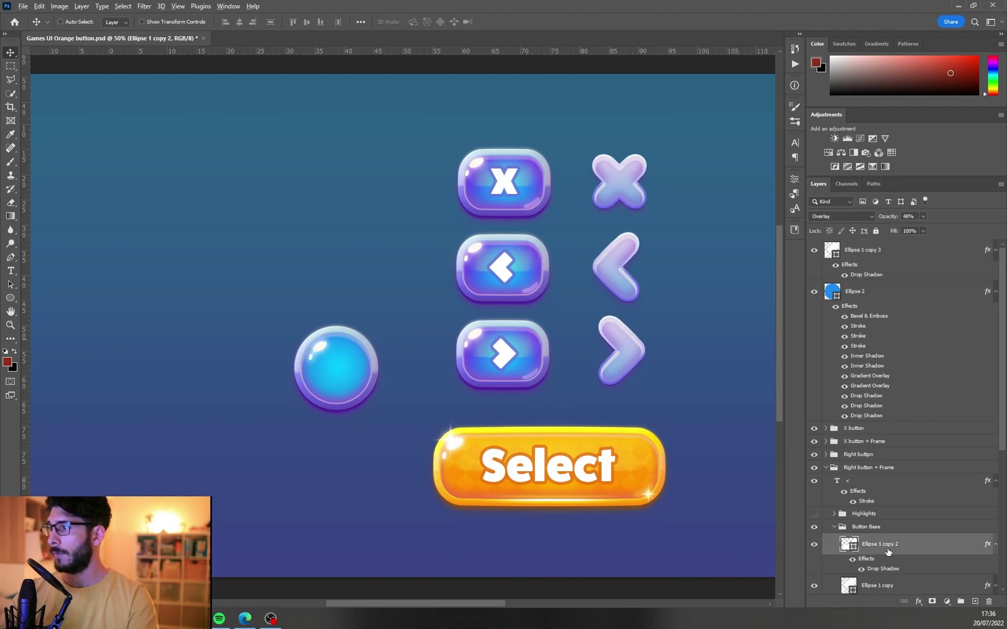
left_click_drag(887, 549, 855, 274)
left_click_drag(541, 375, 361, 393)
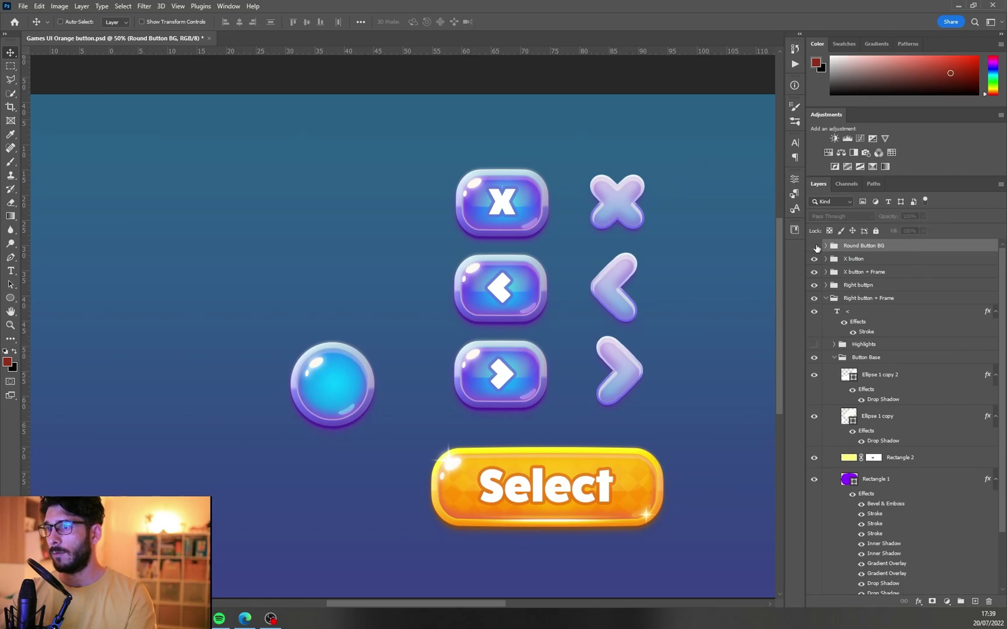
Scale the Round Button BG group down to about 75% with Ctrl+T
left_click(814, 246)
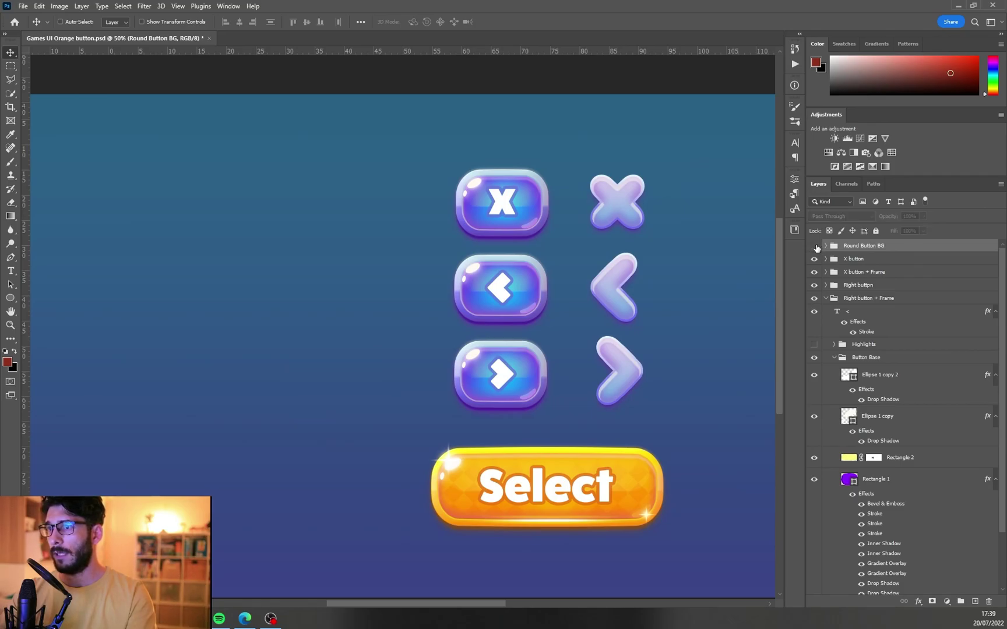
left_click(815, 246)
key("ctrl+t")
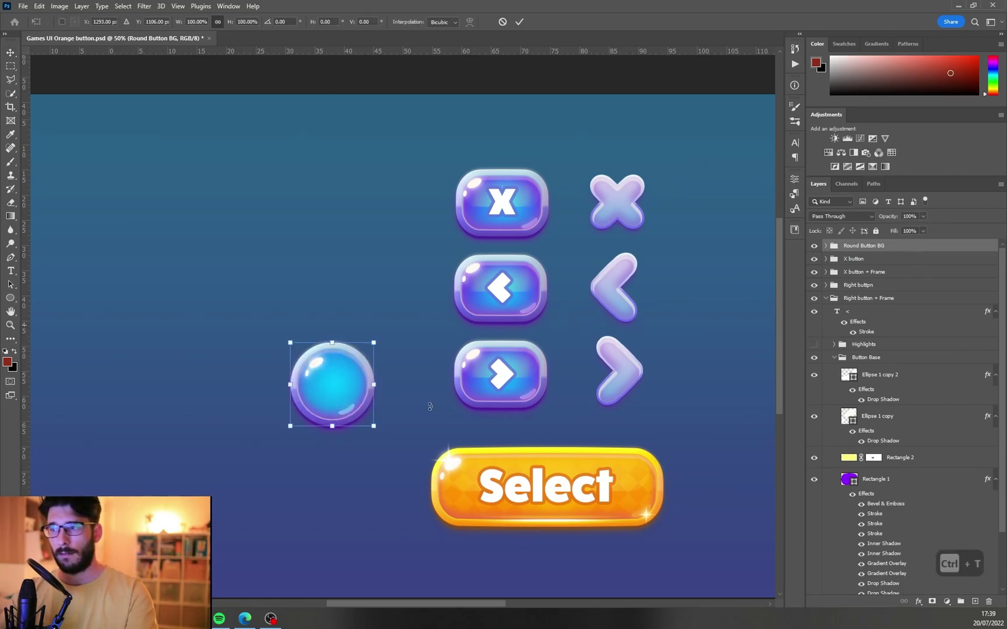
left_click_drag(374, 428, 354, 406)
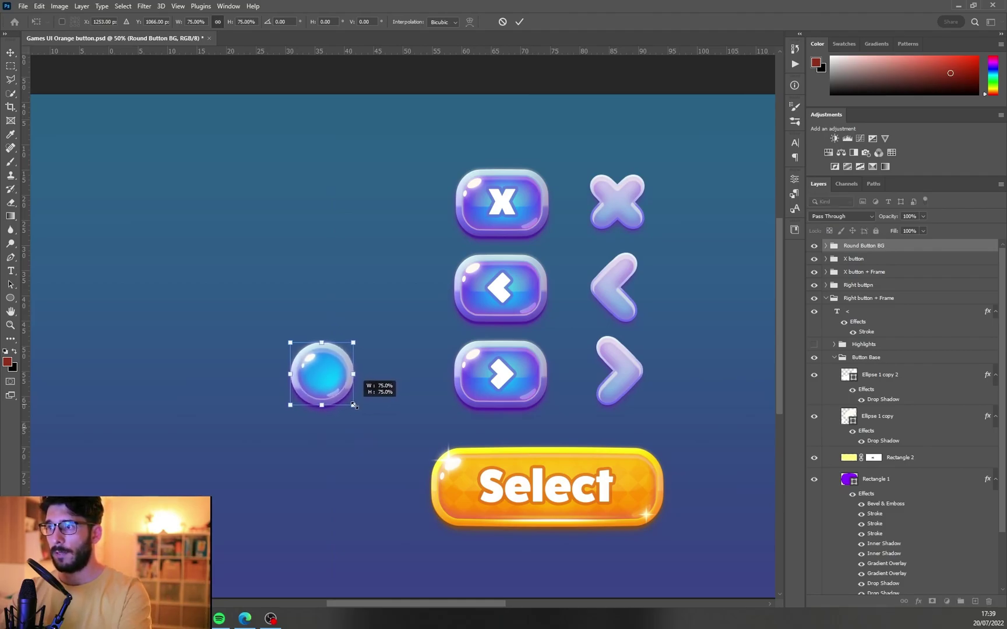
key("Return")
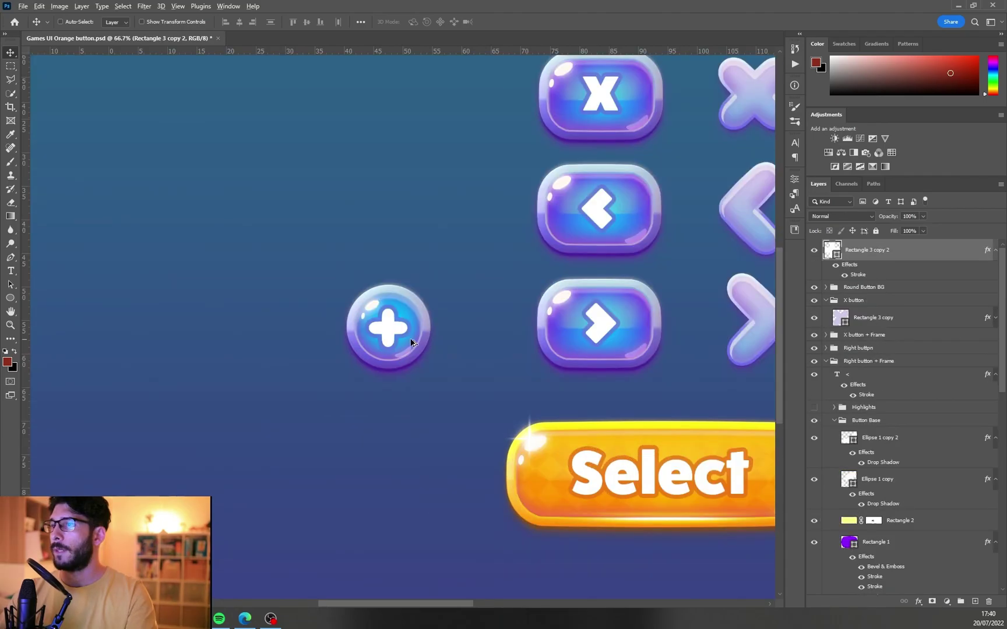
Change the Ellipse 2 circle's fill colour to green
left_click(411, 342, "ctrl")
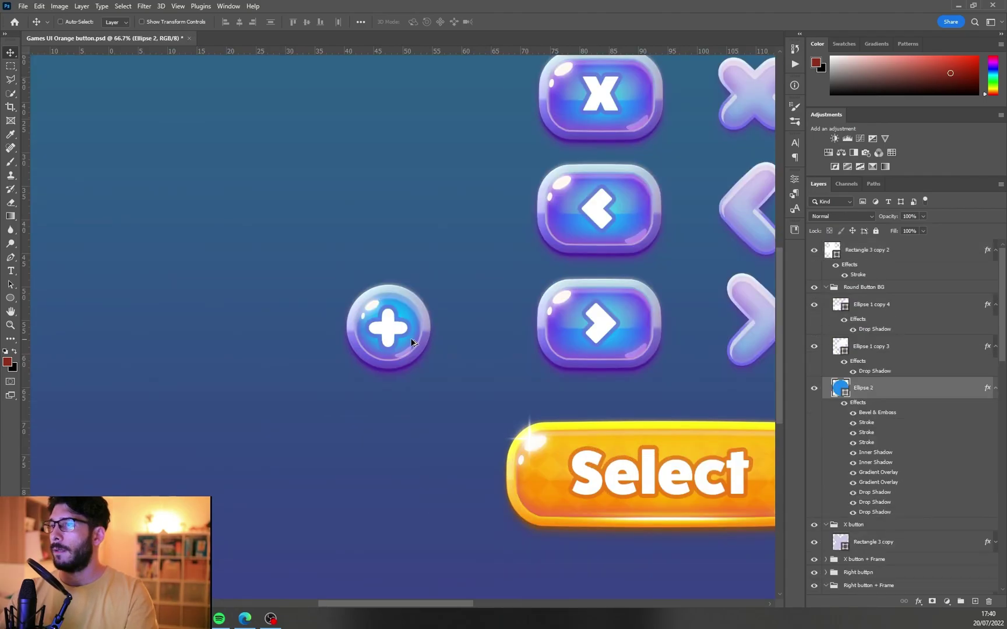
double_click(839, 386)
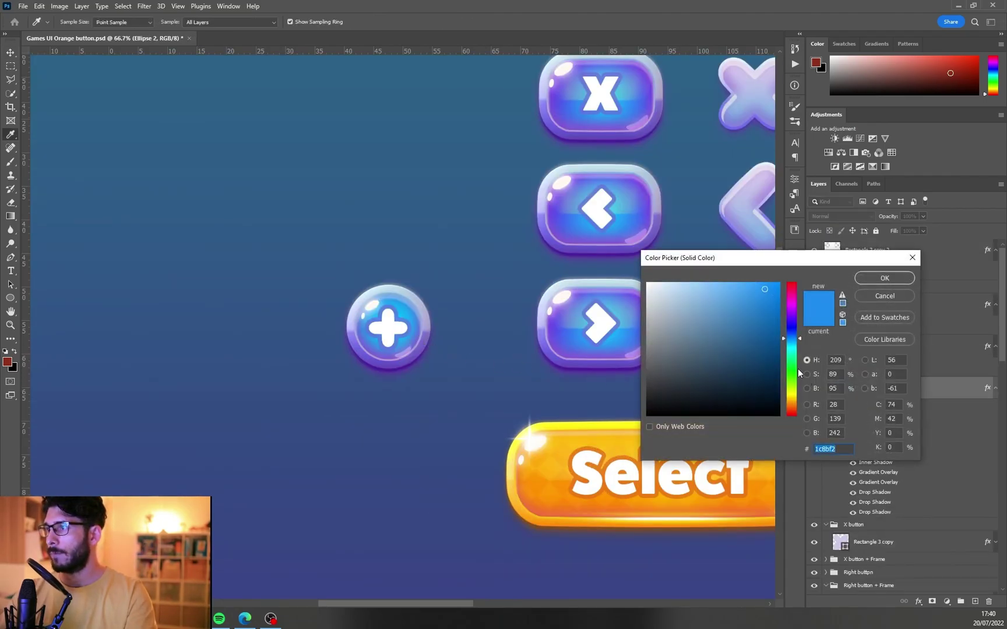
left_click_drag(791, 338, 791, 371)
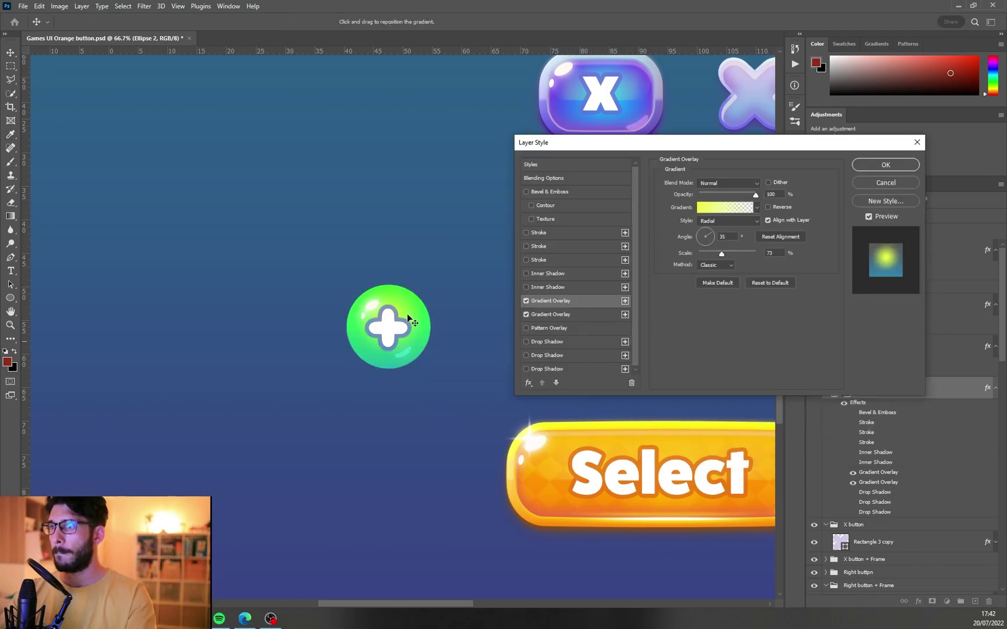
Recolour the inner shadows vivid green with distance 7, and confirm a green stroke gradient
left_click(526, 287)
left_click(553, 286)
left_click(768, 184)
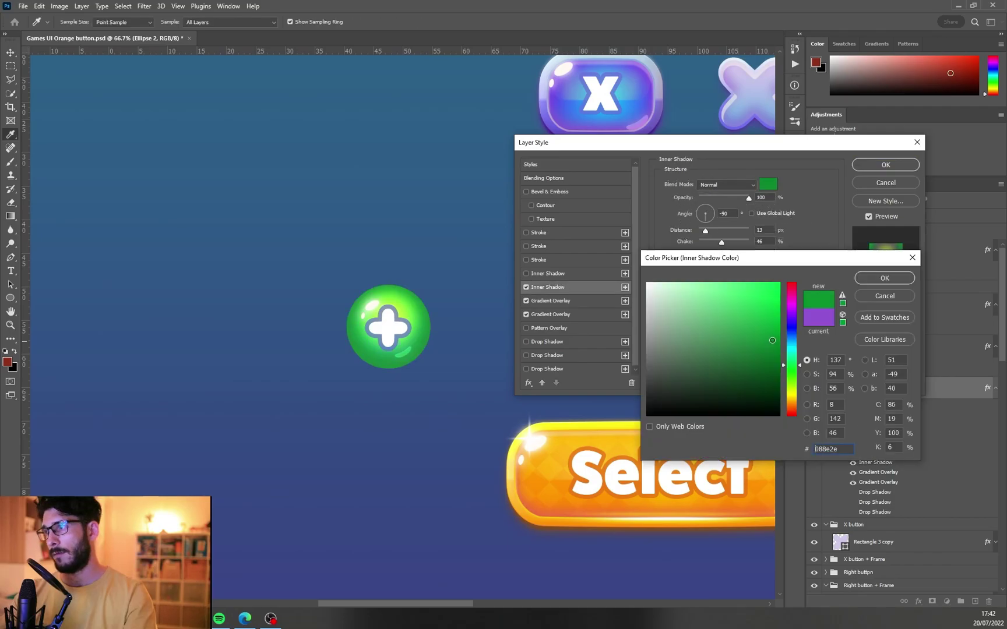
left_click_drag(772, 340, 781, 332)
left_click(883, 278)
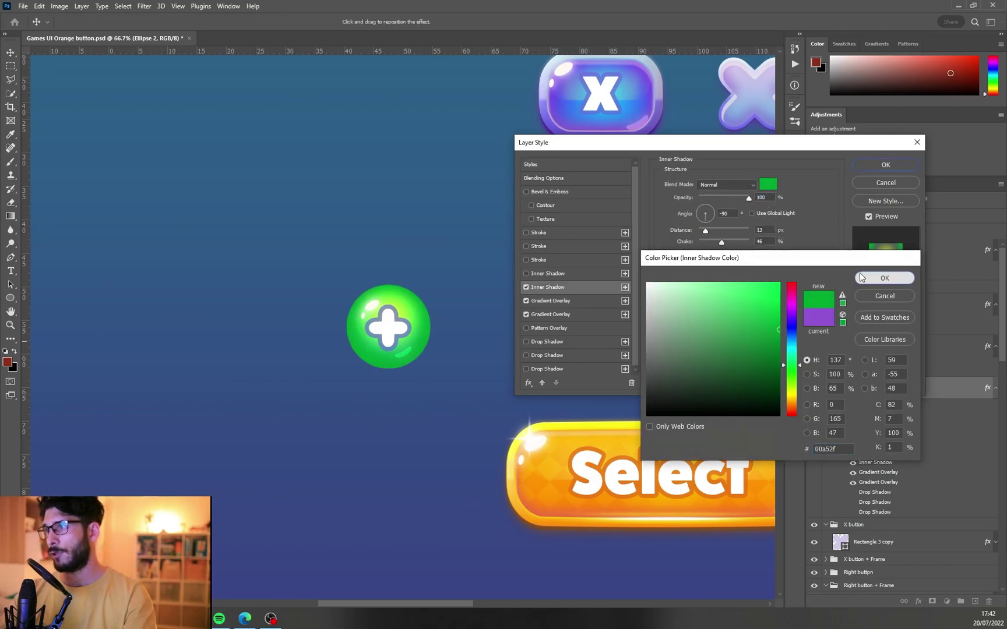
left_click(526, 273)
left_click(548, 274)
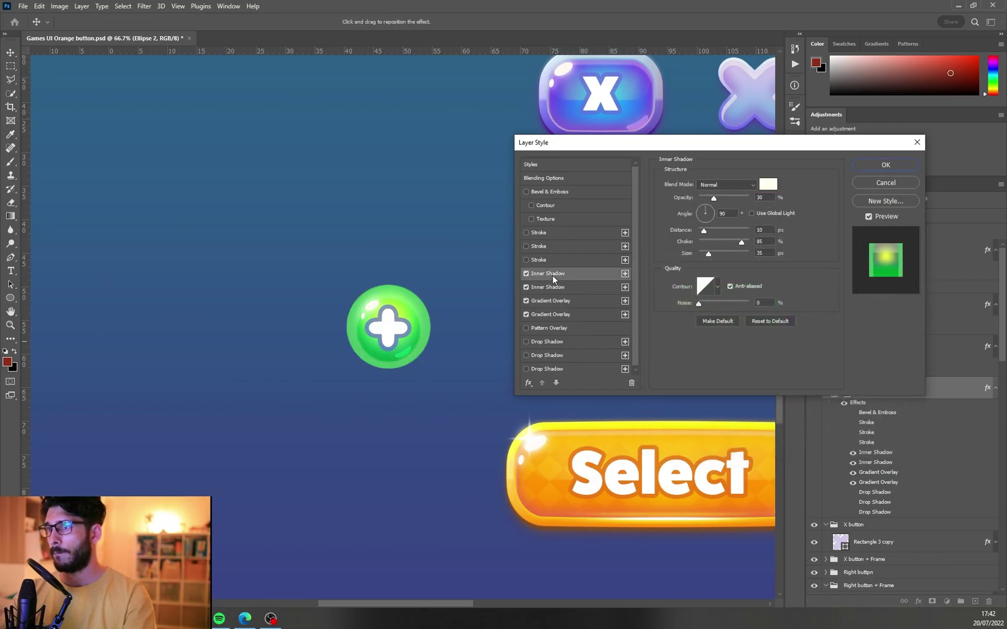
left_click(767, 230)
key("Down")
key("Down")
key("Down")
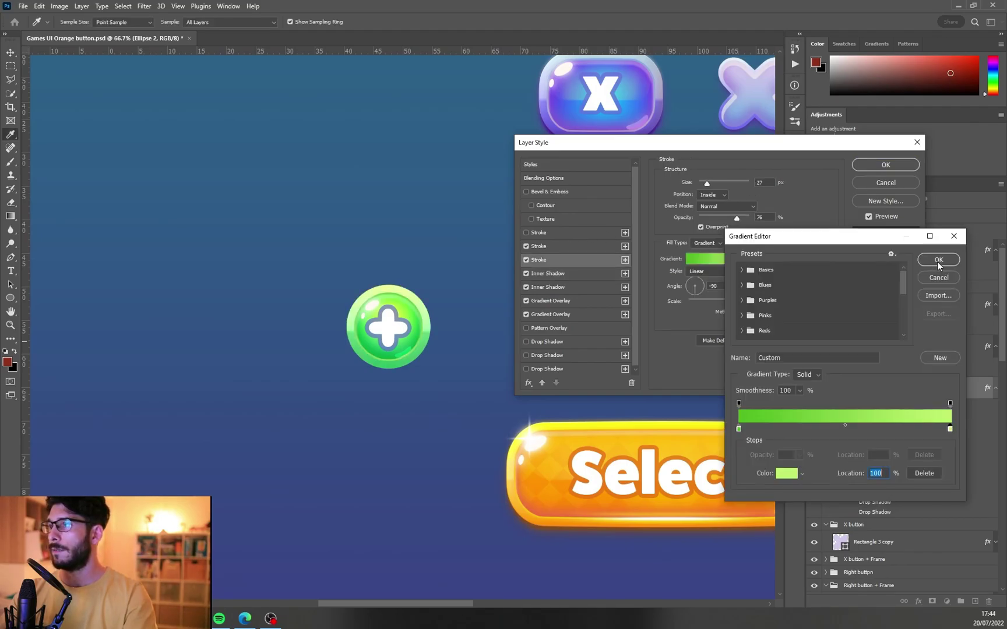
left_click(937, 261)
Enable the second and third drop shadows and recolour them green (41c826)
left_click(536, 343)
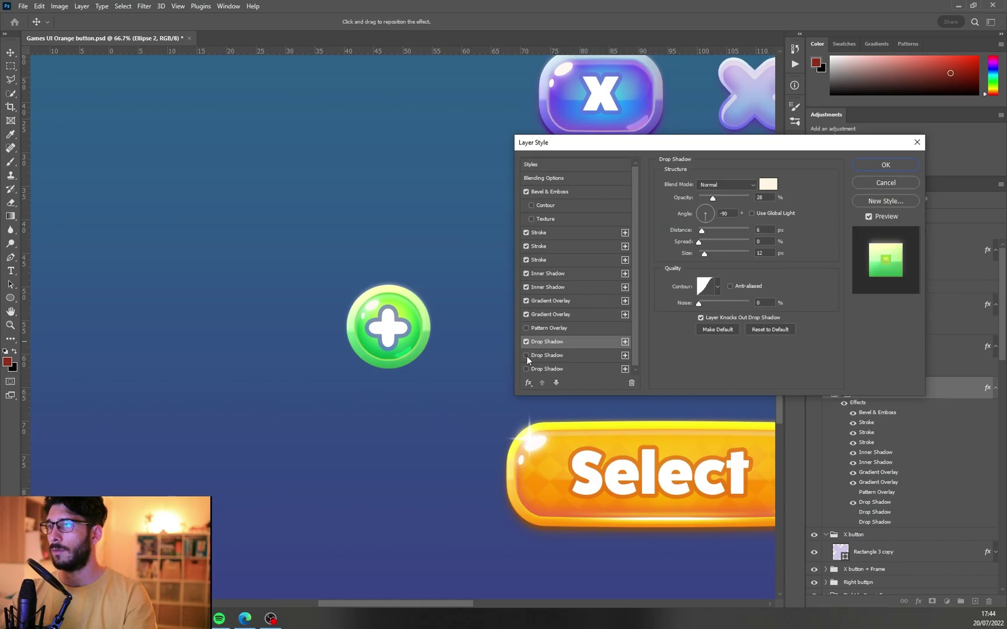
left_click(526, 356)
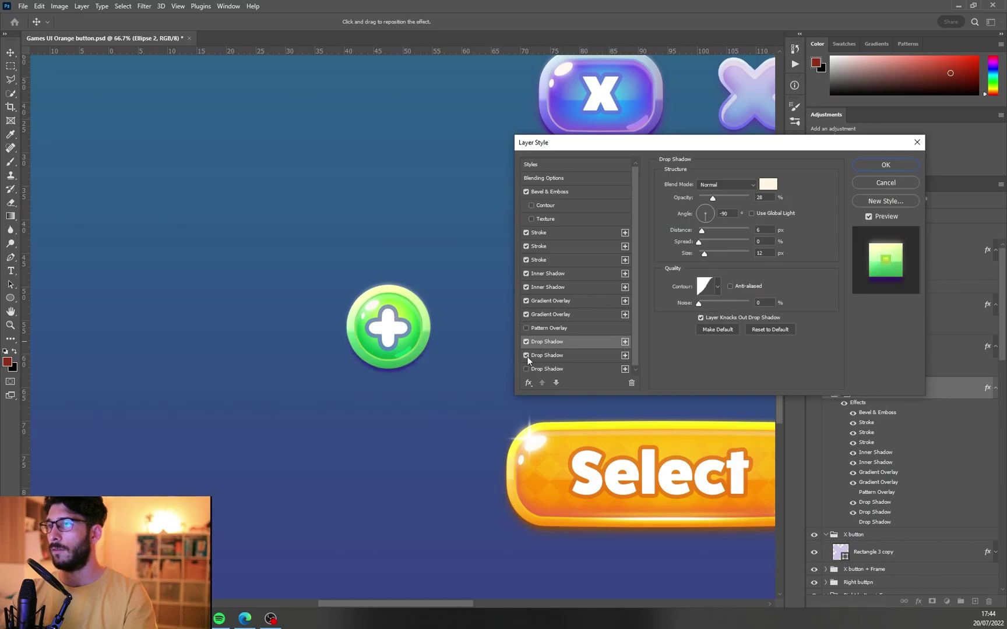
left_click(557, 356)
left_click(768, 185)
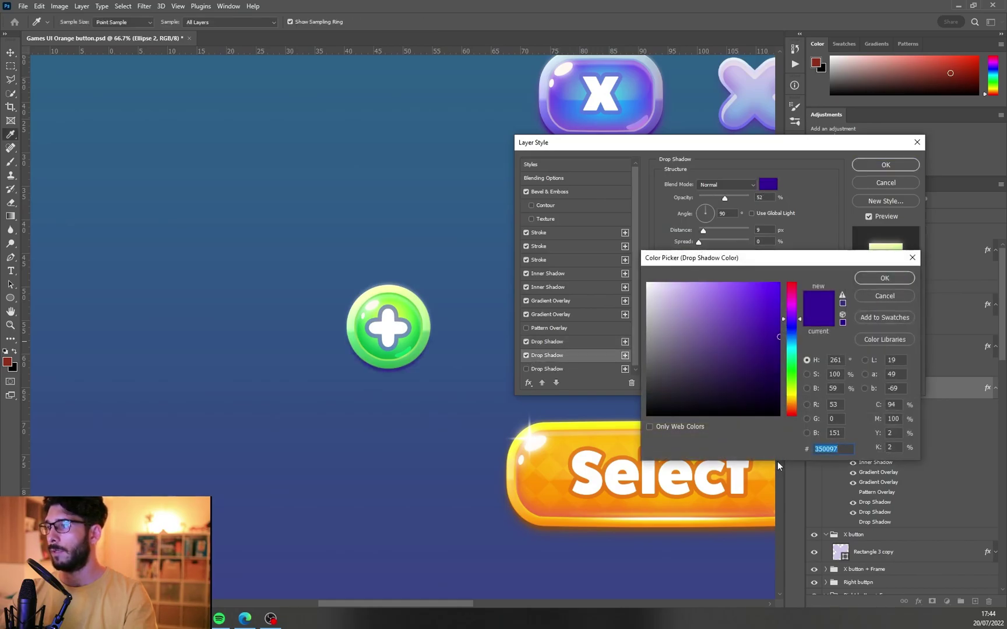
left_click(791, 375)
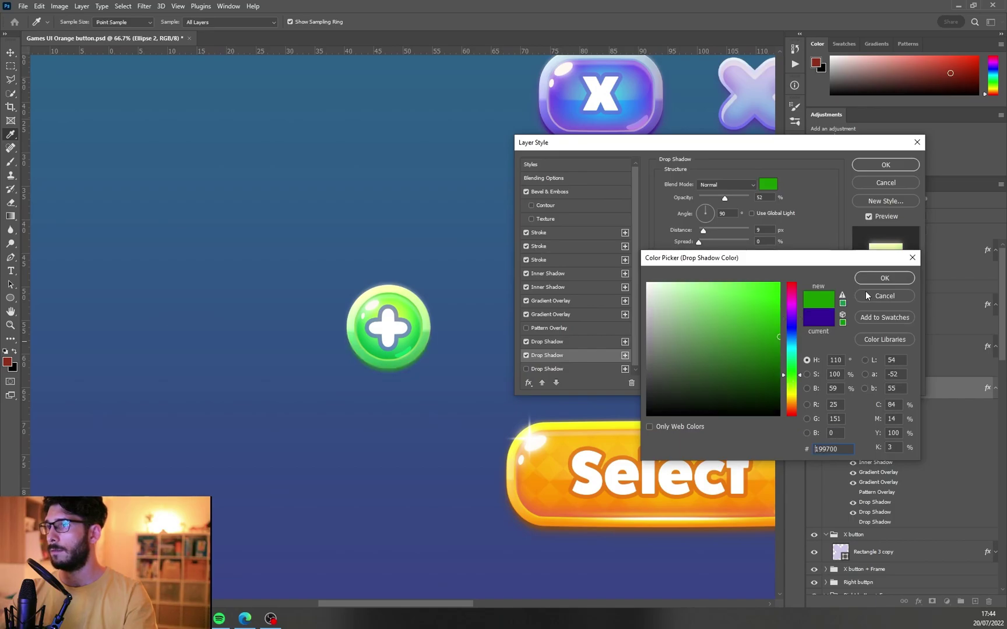
left_click_drag(734, 317, 755, 311)
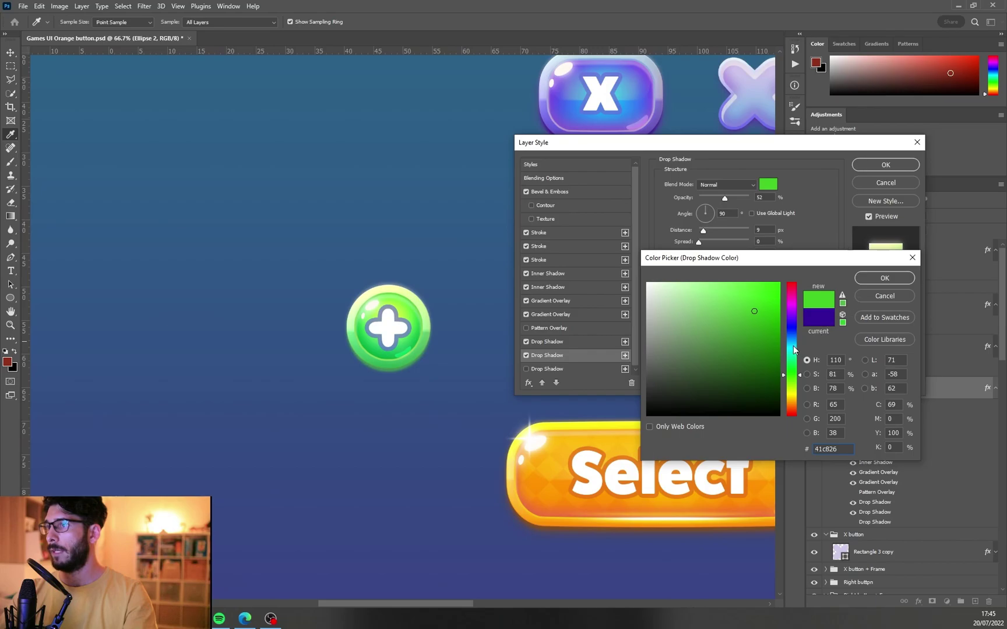
left_click(890, 286)
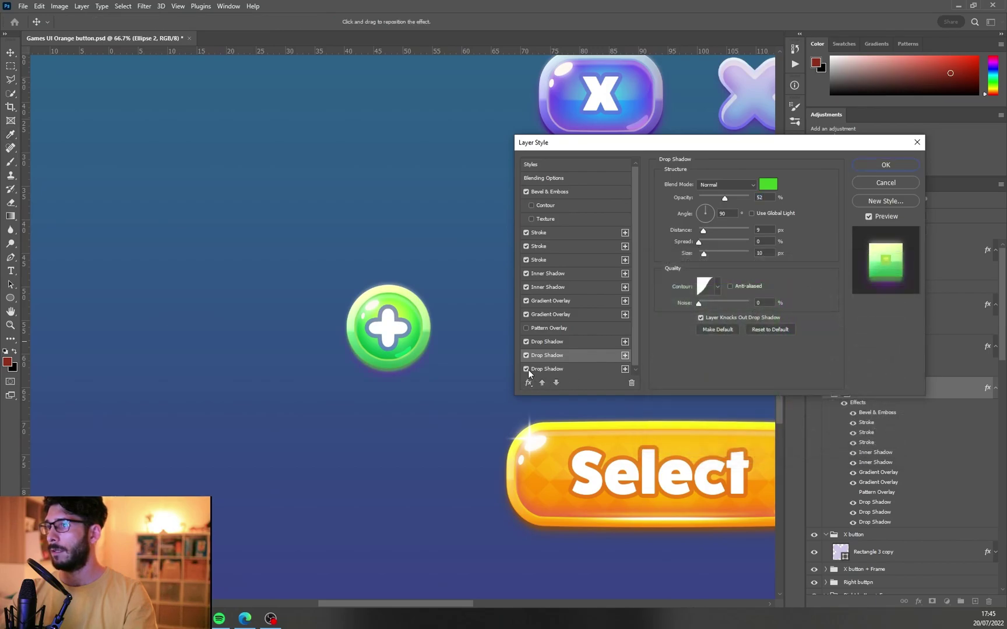
left_click(558, 371)
left_click(768, 184)
left_click(793, 382)
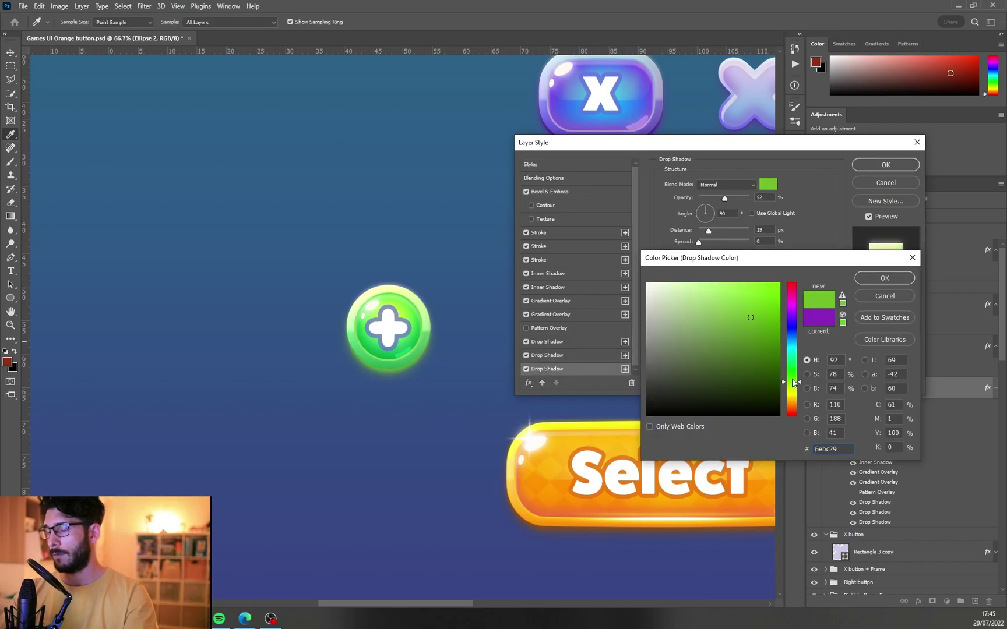
Confirm the third drop shadow's green colour, then zoom out to show the whole canvas
left_click(885, 278)
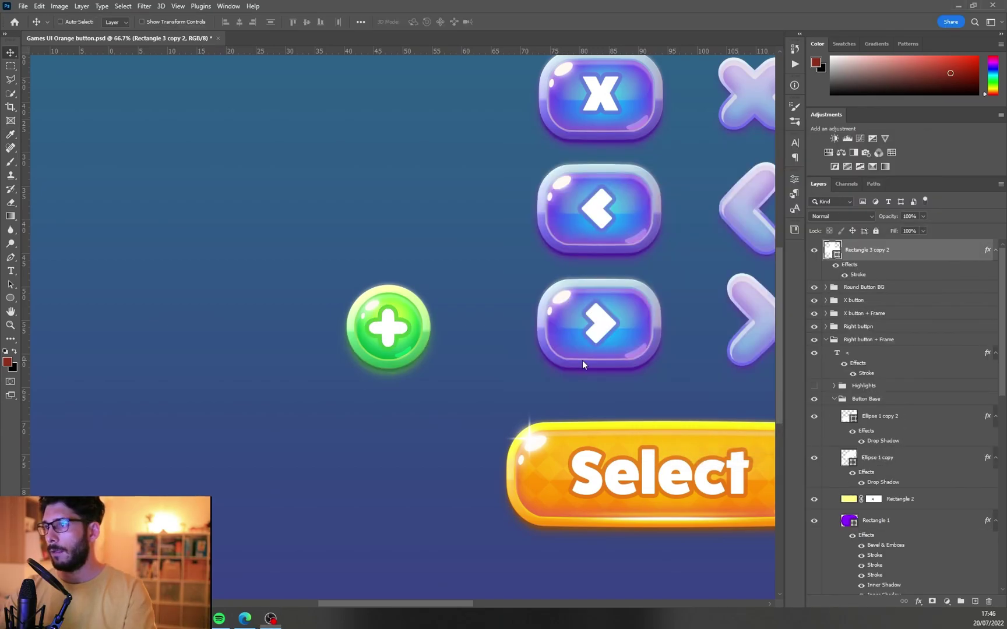
key("z")
left_click_drag(573, 352, 516, 378)
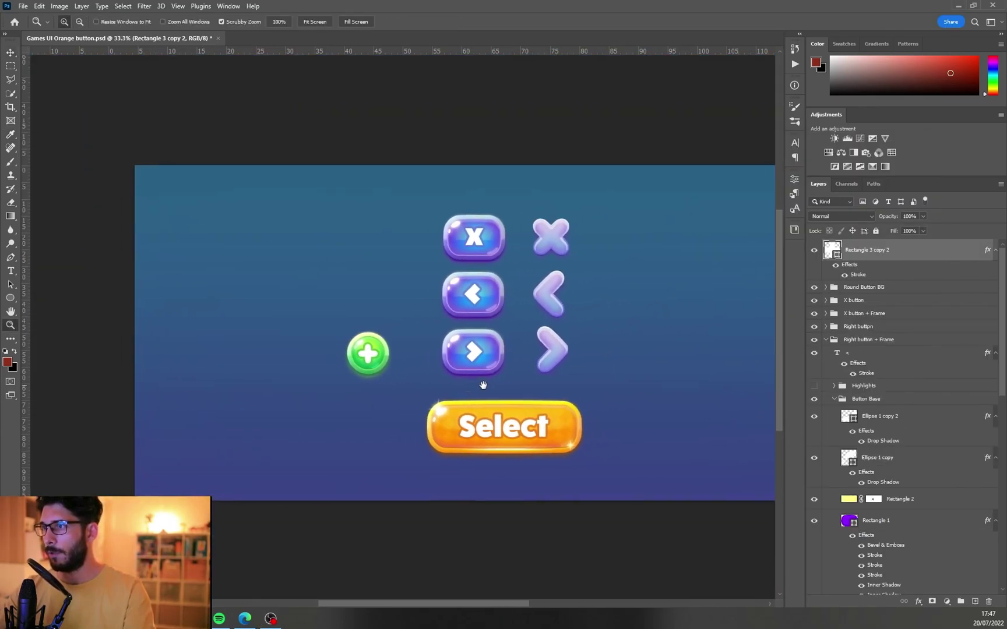
key("v")
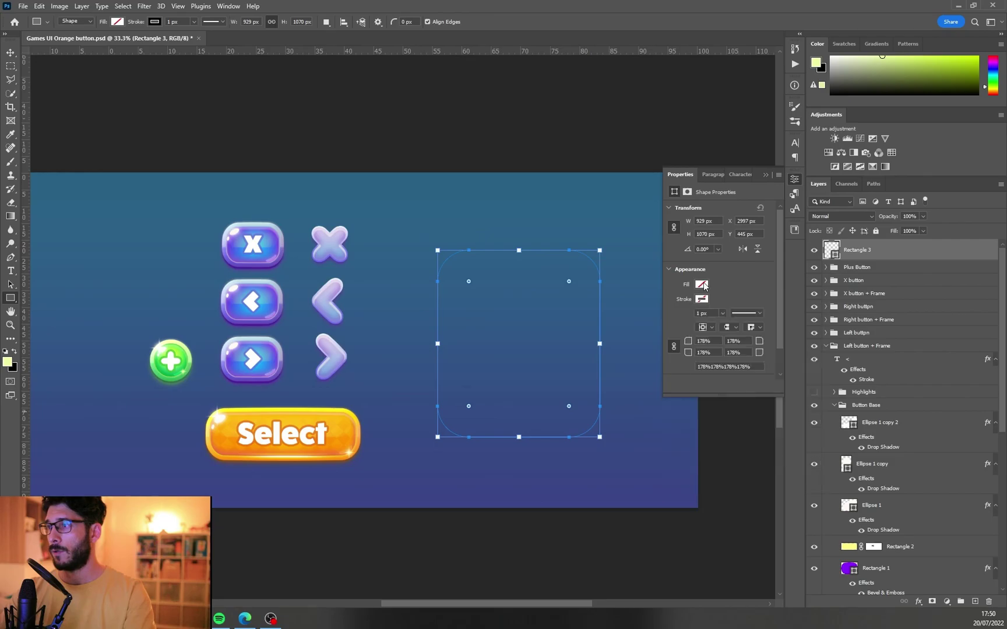
Fill the card shape white and place a light green circle on its top-right corner
left_click(702, 284)
left_click(770, 340)
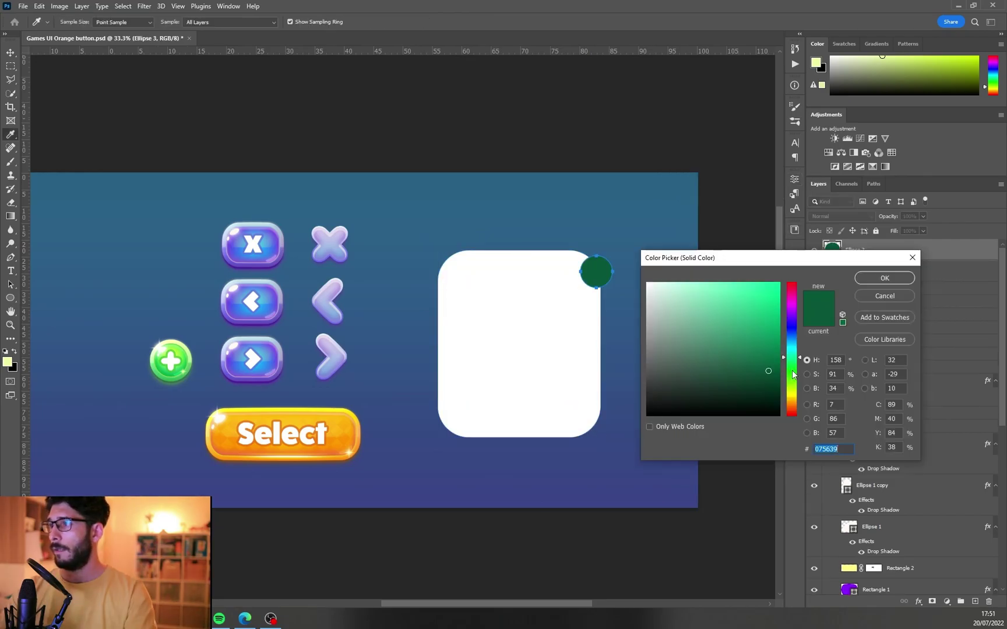
left_click(748, 302)
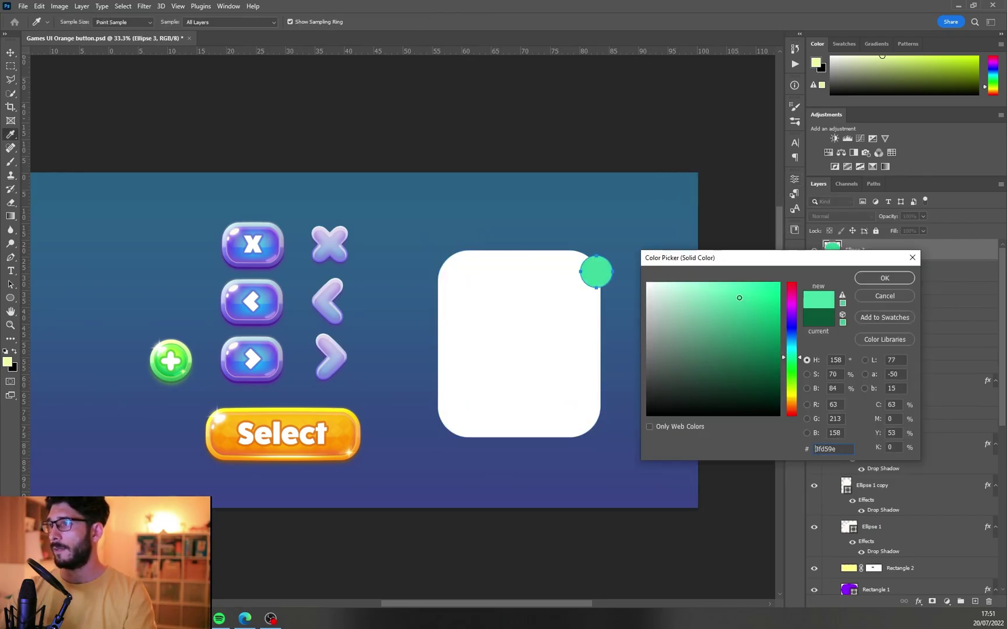
left_click(885, 278)
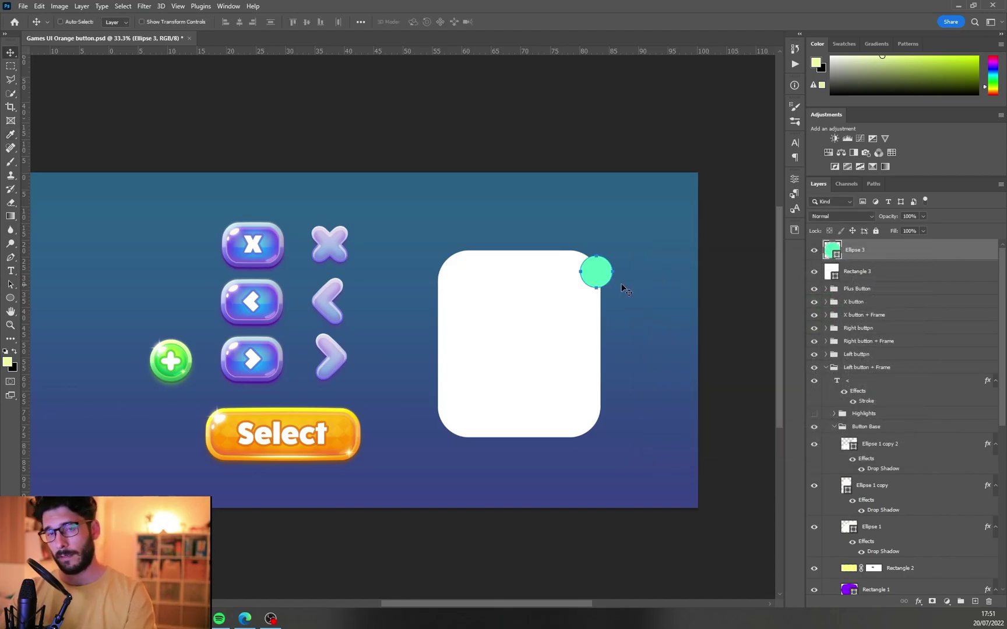
mouse_move(623, 303)
left_mouse_down()
mouse_move(607, 294)
mouse_move(618, 295)
left_mouse_up()
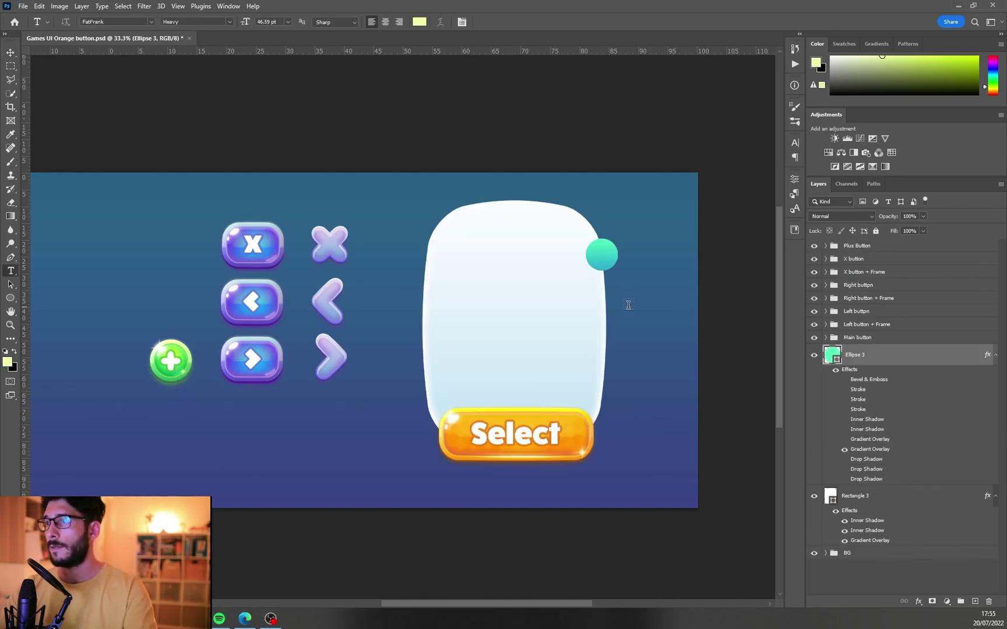
Add an 'i' text layer, move it onto the teal circle and enlarge it
left_click(626, 307)
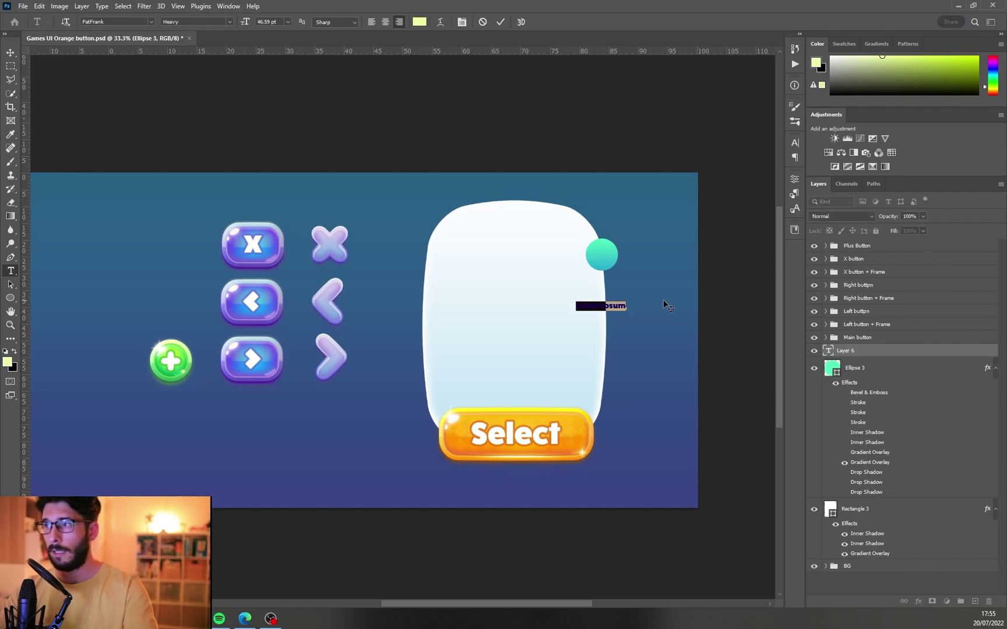
type("i")
left_click_drag(630, 318, 607, 274)
key("ctrl+t")
key("Return")
left_click(845, 423)
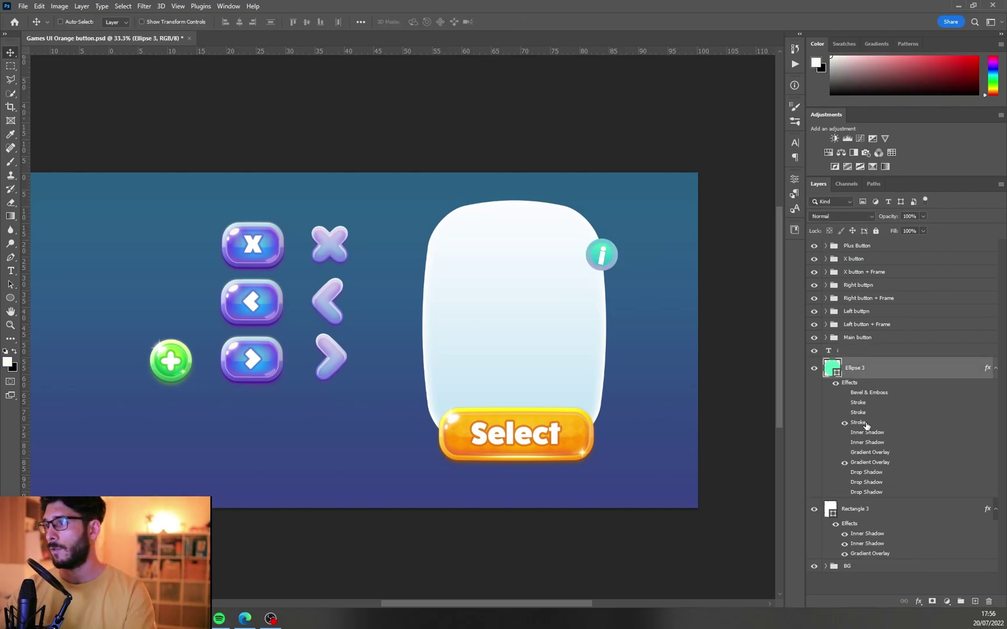
Set the badge's stroke to Outside position, 100% opacity, 7 px, solid teal colour
double_click(865, 425)
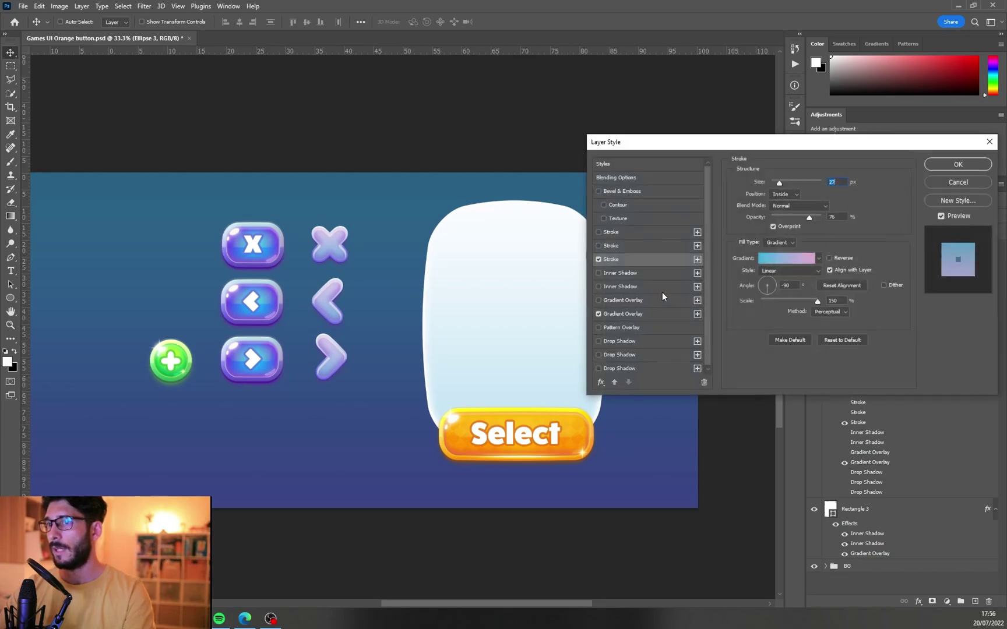
left_click_drag(701, 150, 746, 153)
left_click(830, 199)
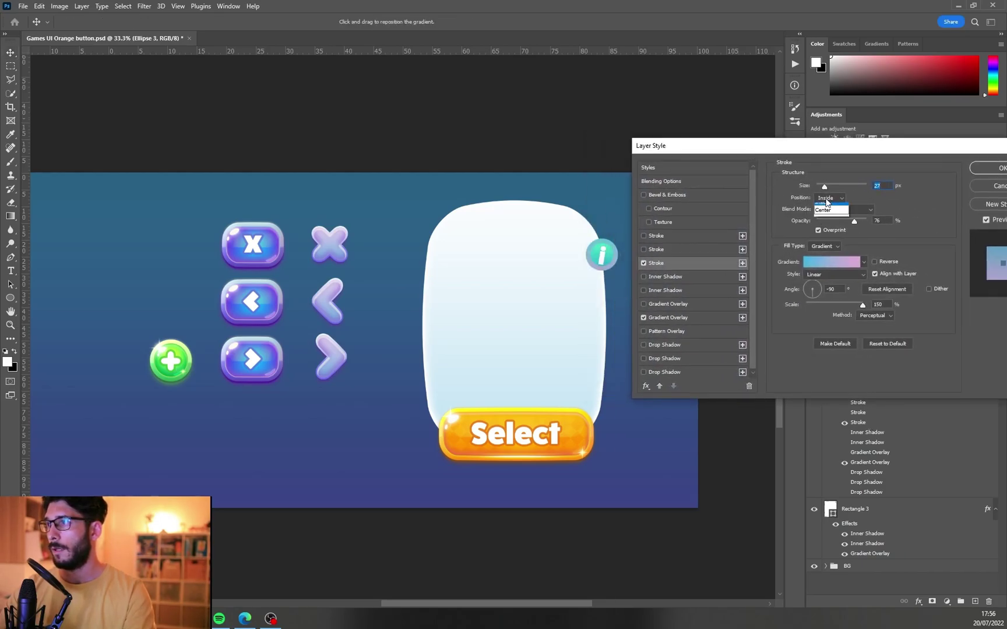
left_click(828, 205)
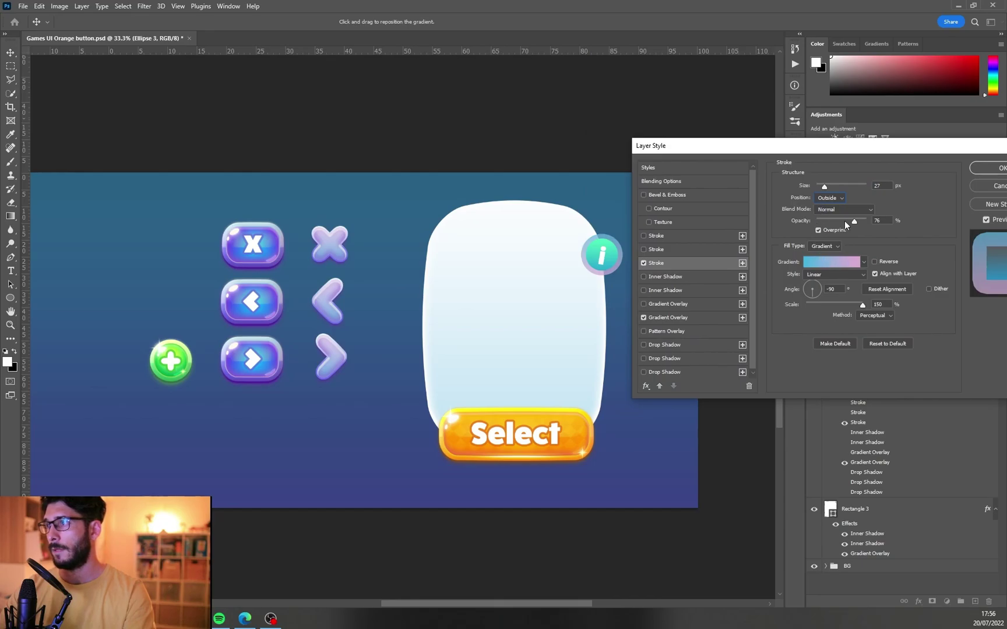
left_click_drag(845, 223, 895, 221)
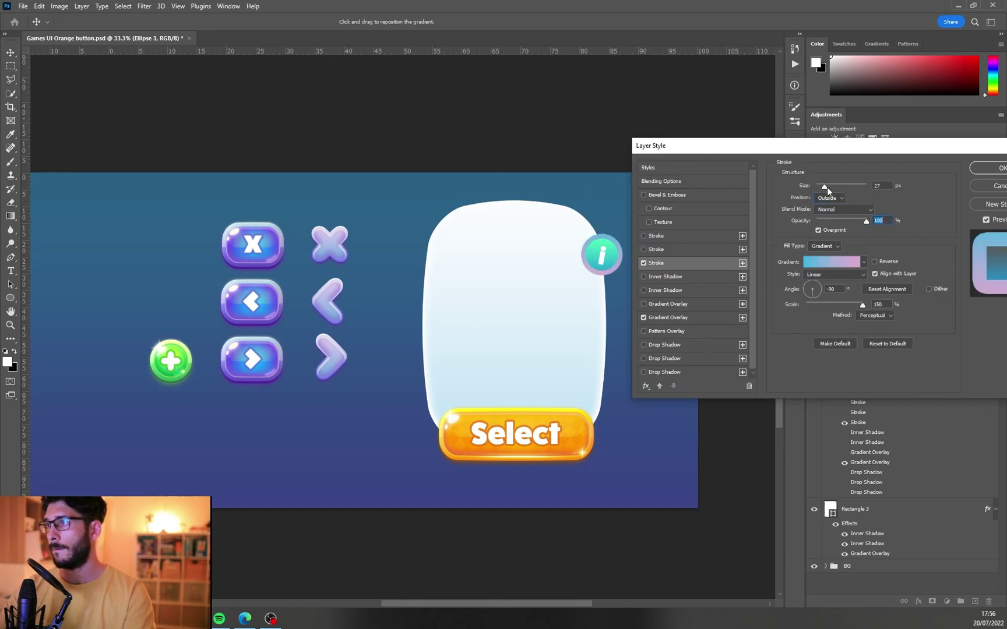
left_click_drag(827, 188, 821, 189)
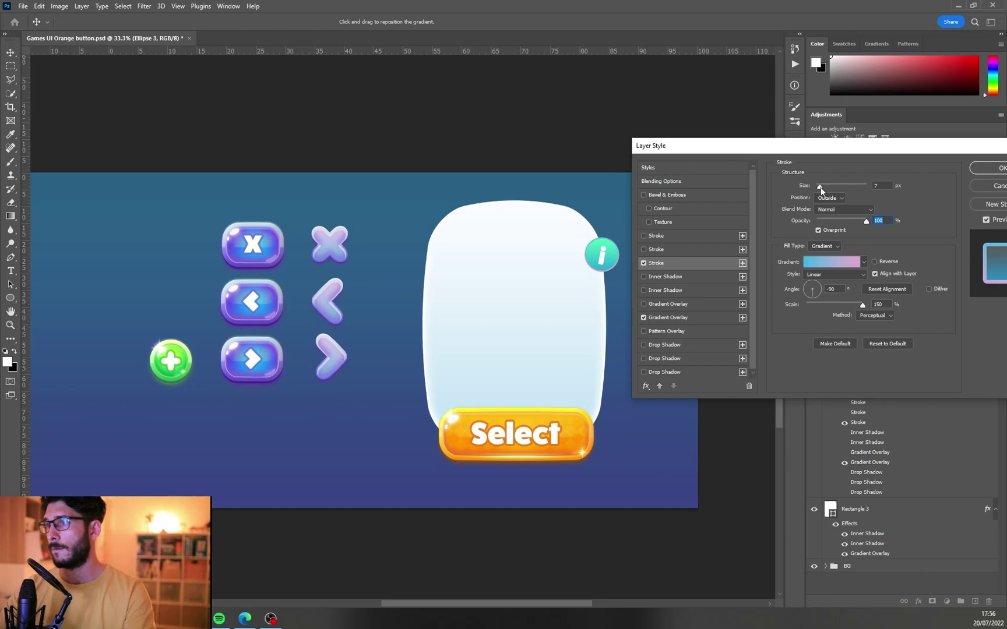
key("Up")
key("space")
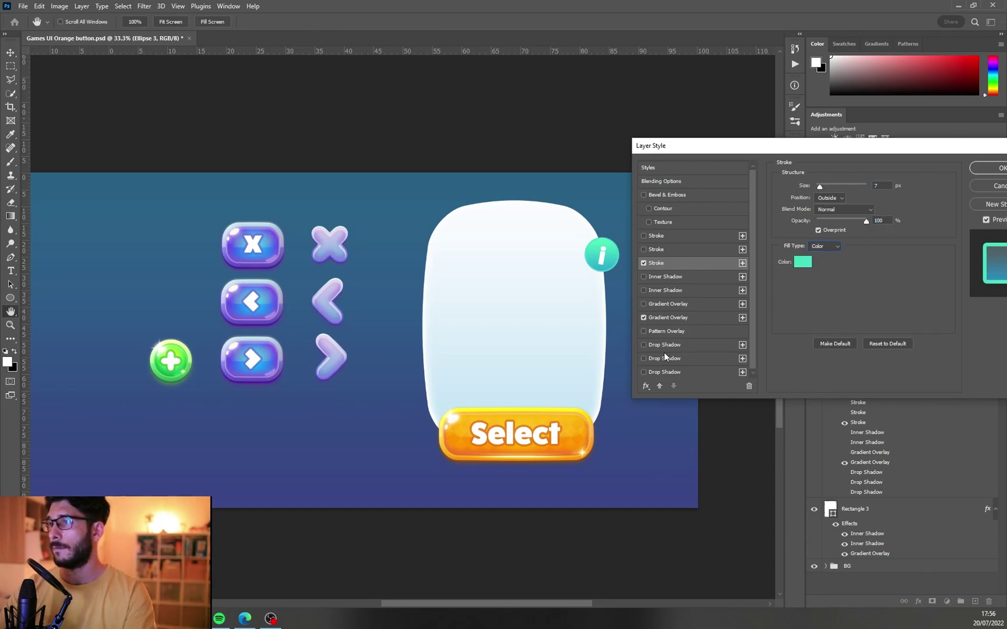
Add a dark purple drop shadow to the badge and apply the effects
left_click(643, 371)
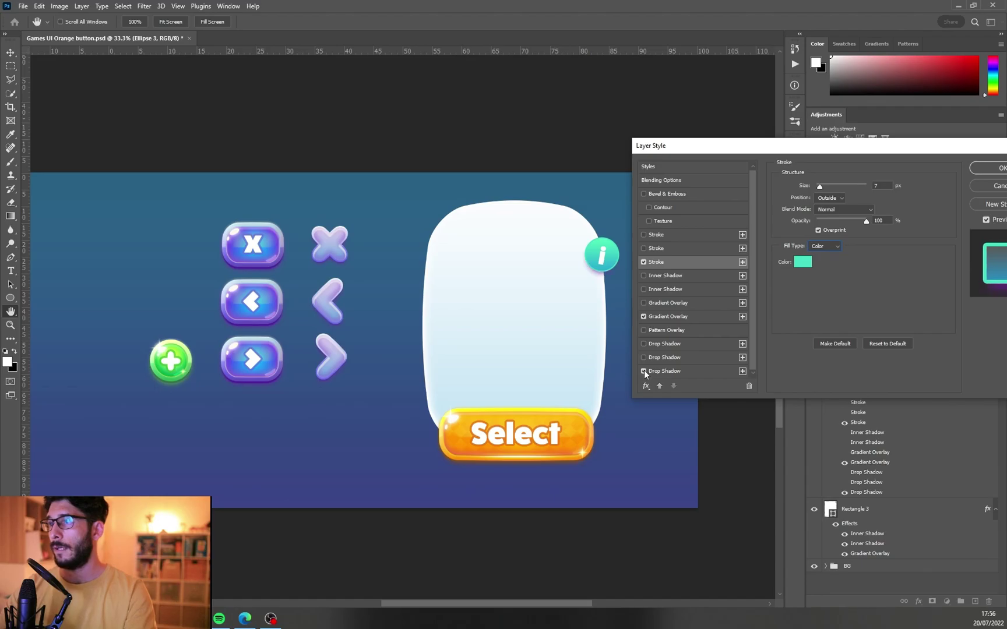
left_click(662, 372)
left_click(885, 188)
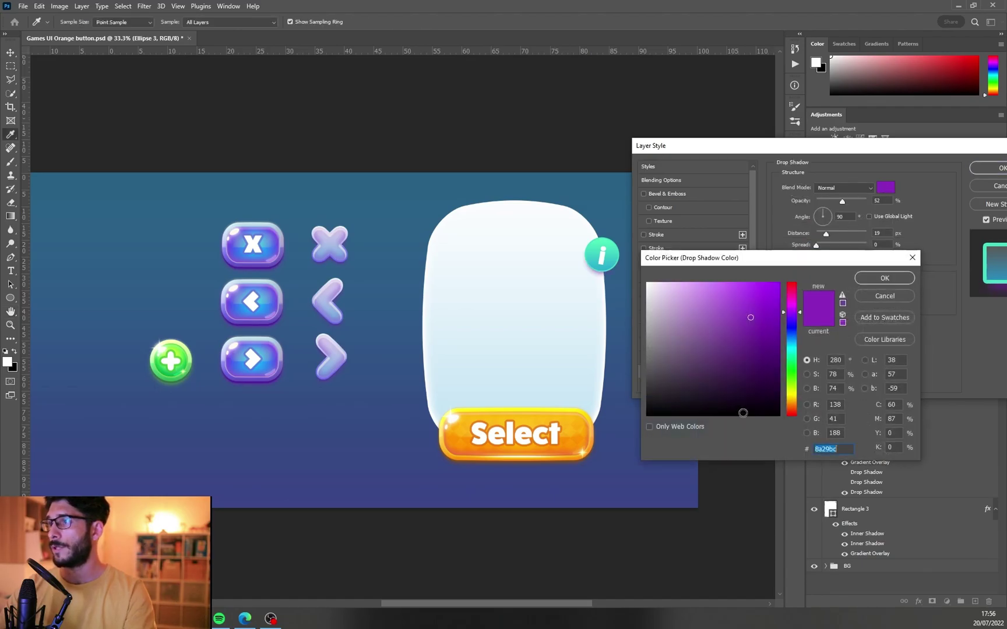
key("Escape")
left_click(885, 187)
left_click_drag(716, 329, 722, 354)
left_click(885, 278)
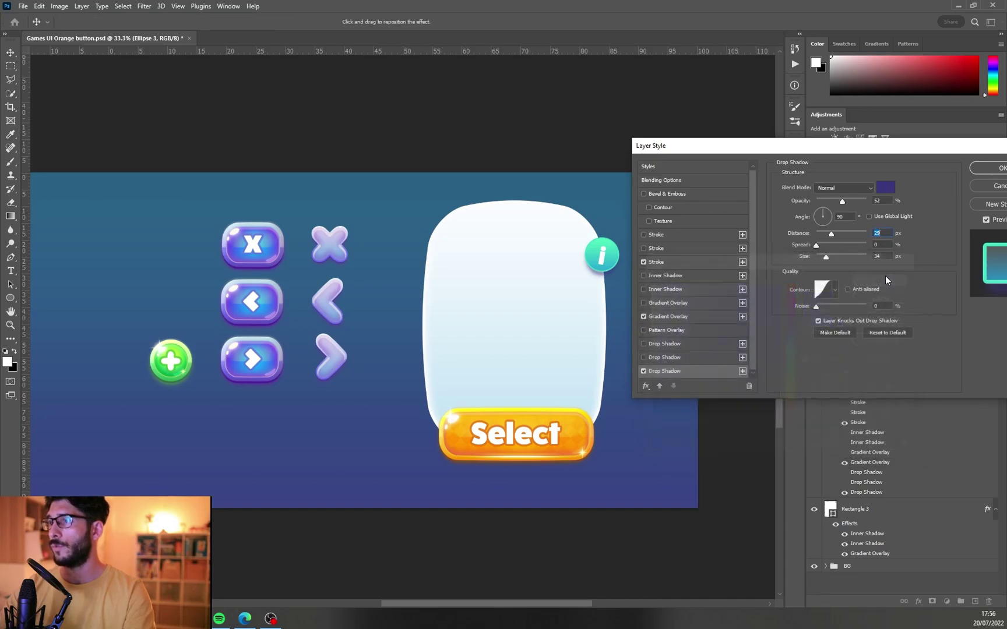
key("Return")
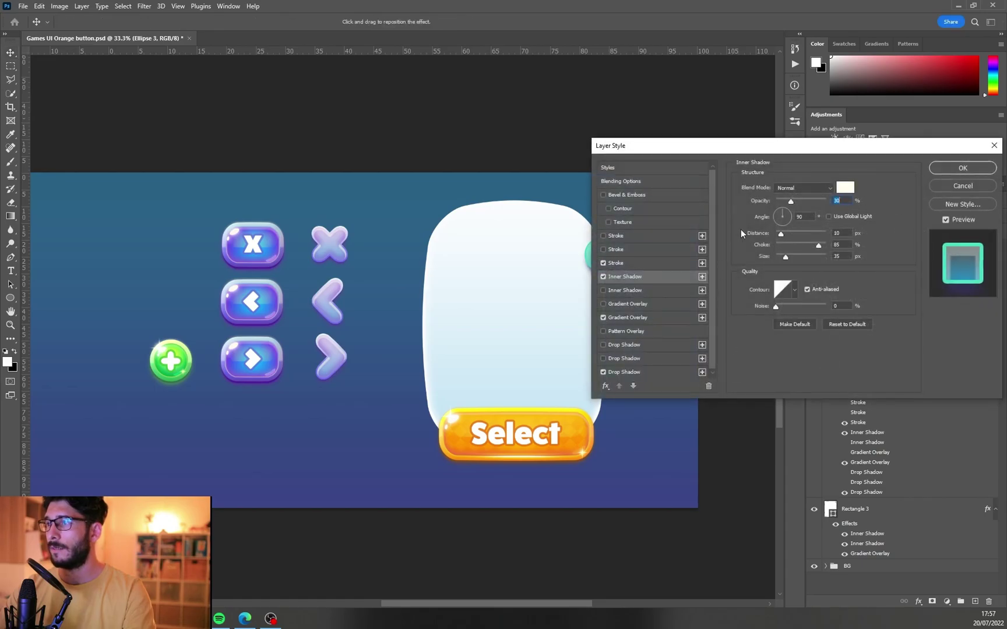
Set the badge's inner shadow to size 9 px, distance 6 px and 30% opacity
left_click_drag(766, 147, 804, 172)
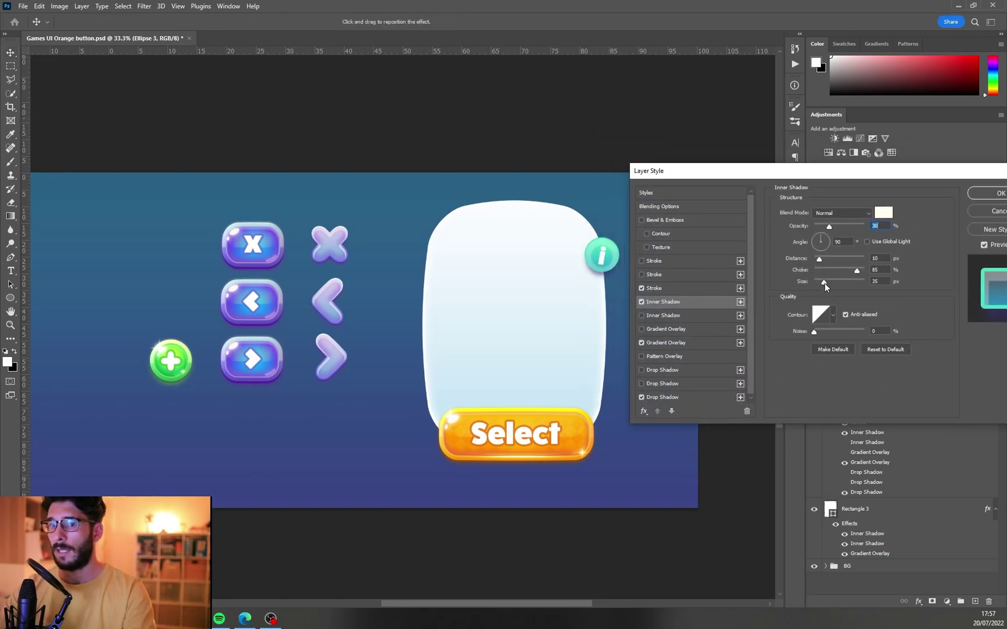
left_click_drag(823, 283, 819, 285)
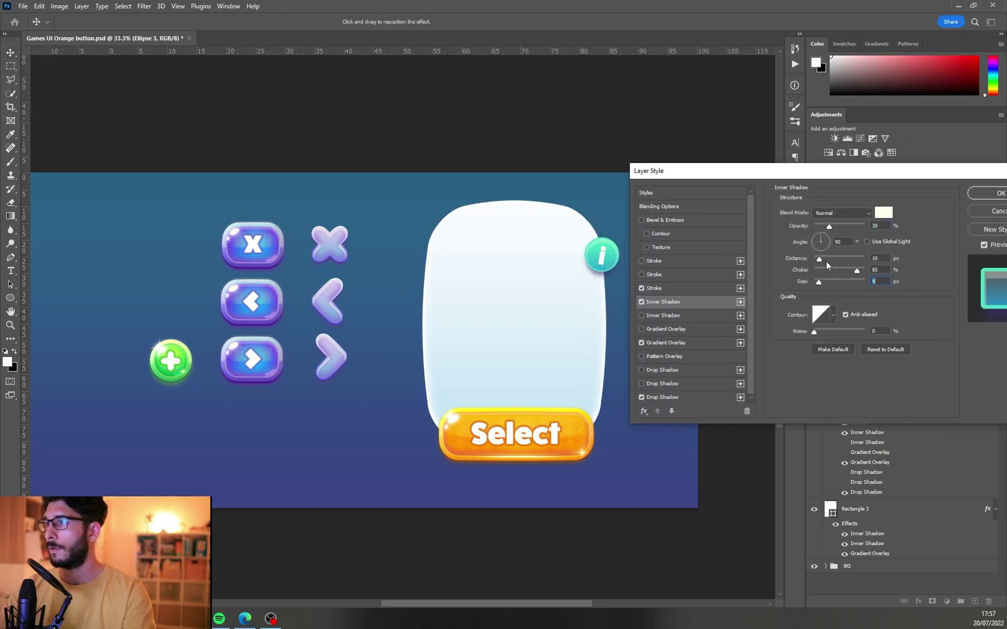
left_click(877, 257)
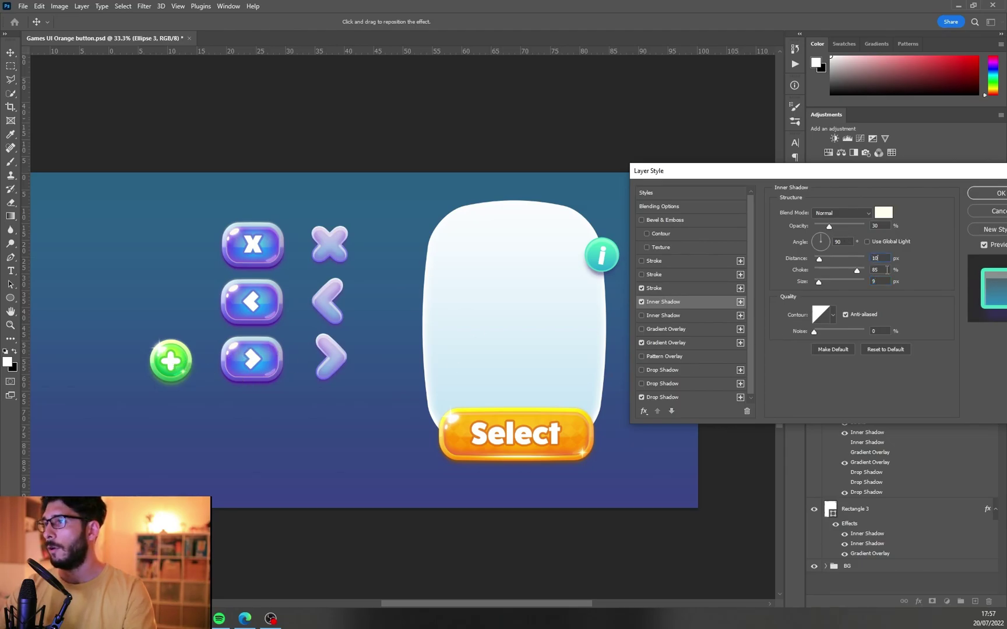
key("BackSpace")
key("BackSpace")
type("6")
key("Tab")
left_click_drag(828, 227, 831, 228)
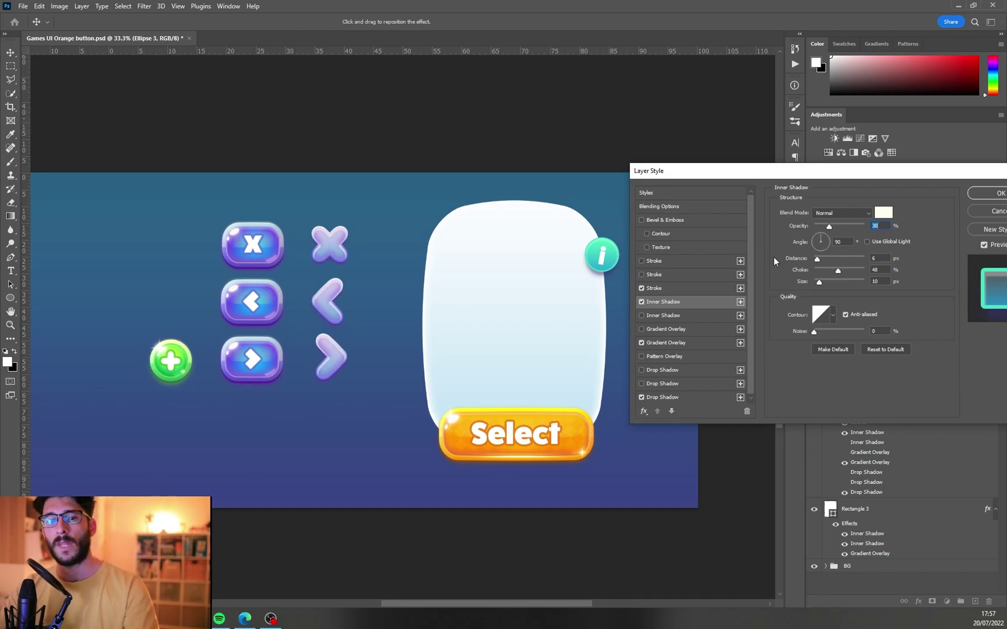
key("Return")
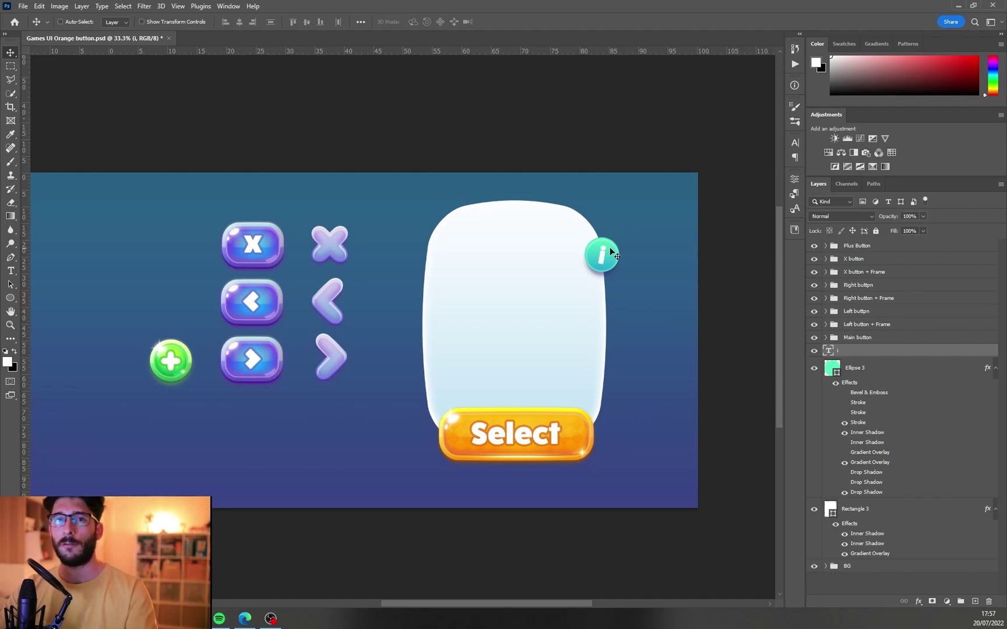
Widen the teal badge's outside stroke to 12 px and collapse its effects list
double_click(611, 255)
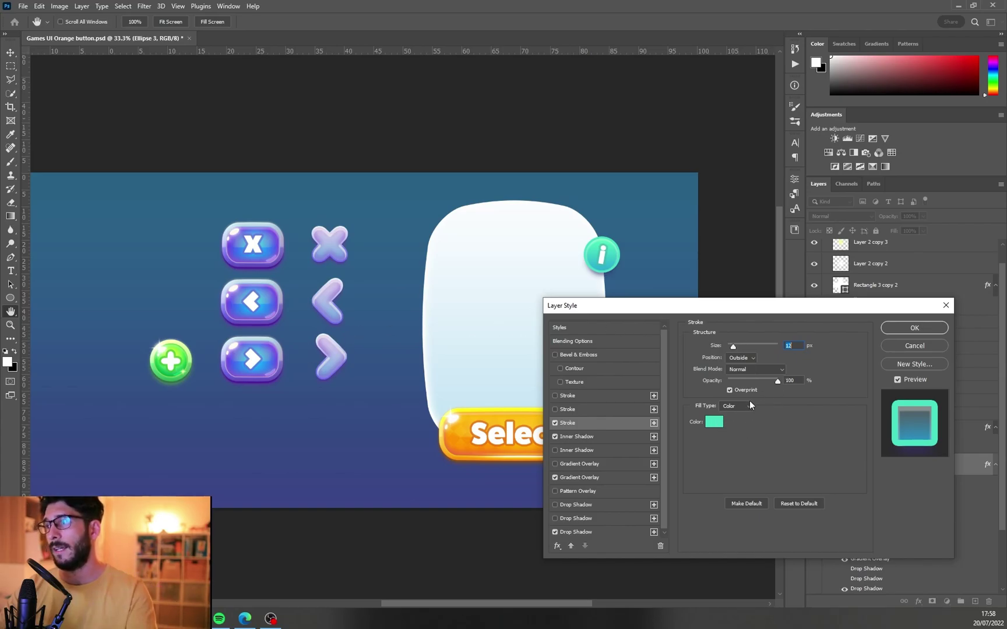
key("Return")
key("v")
left_click(995, 465)
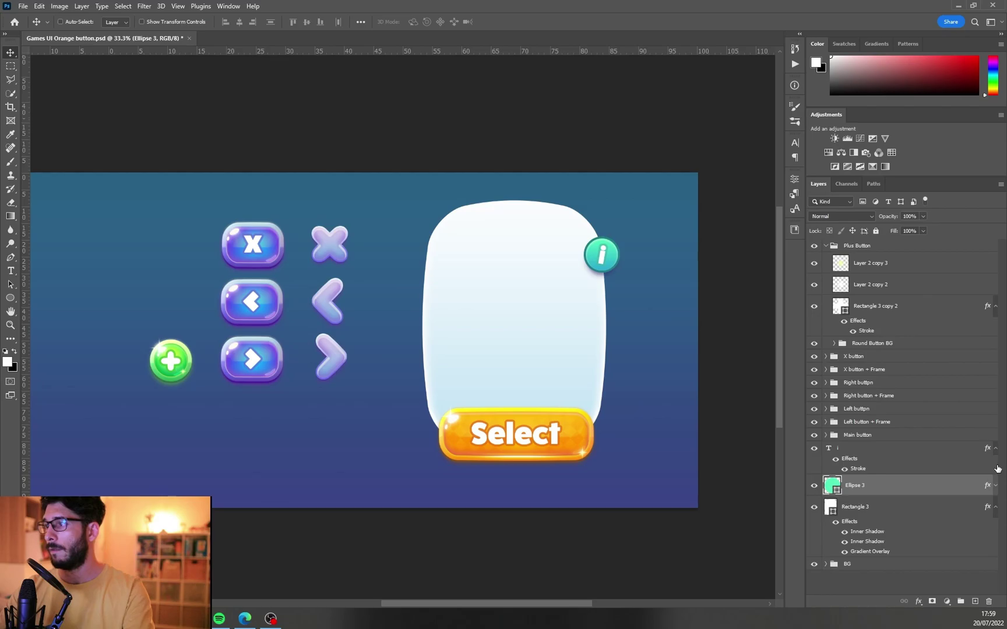
Move the 'i' letter and teal circle together slightly up and left on the card
left_click(868, 452, "shift")
left_click_drag(636, 269, 630, 260)
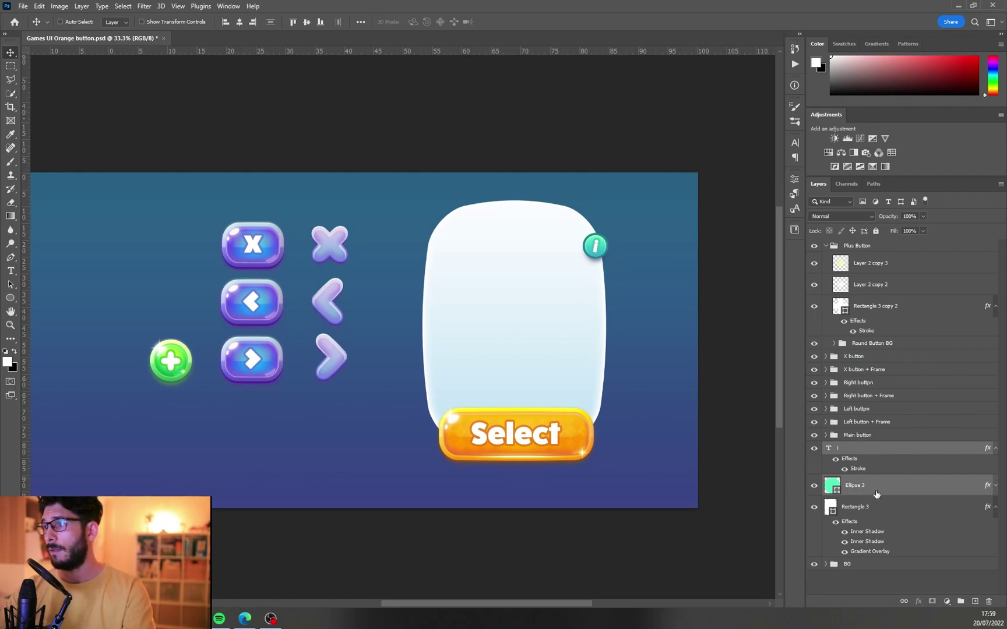
left_click(956, 487)
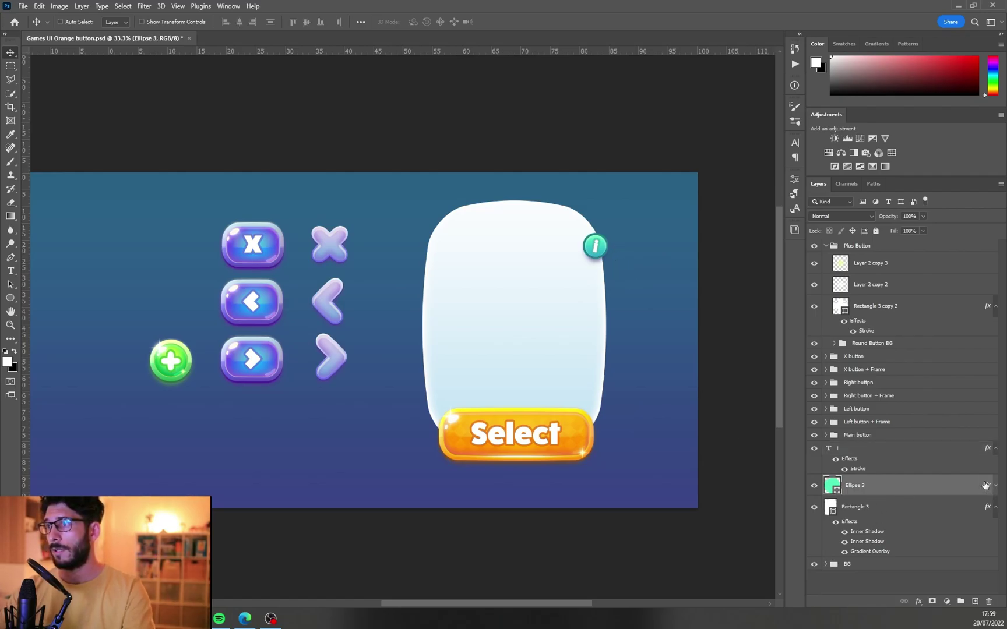